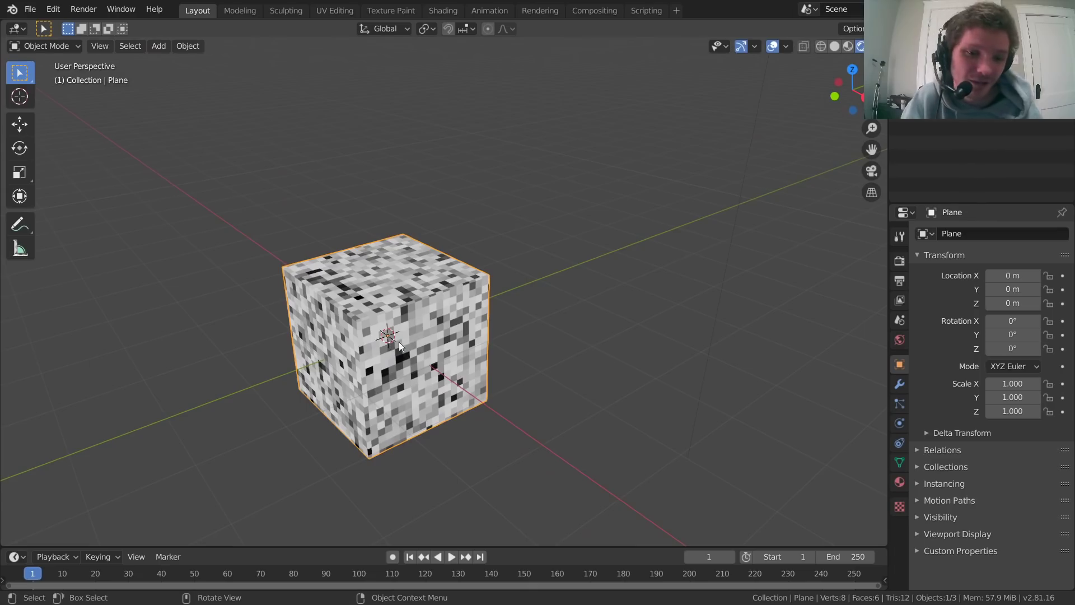
# Orbit and zoom around the default cube to inspect it from several angles.
pyautogui.scroll(3, 399, 341)
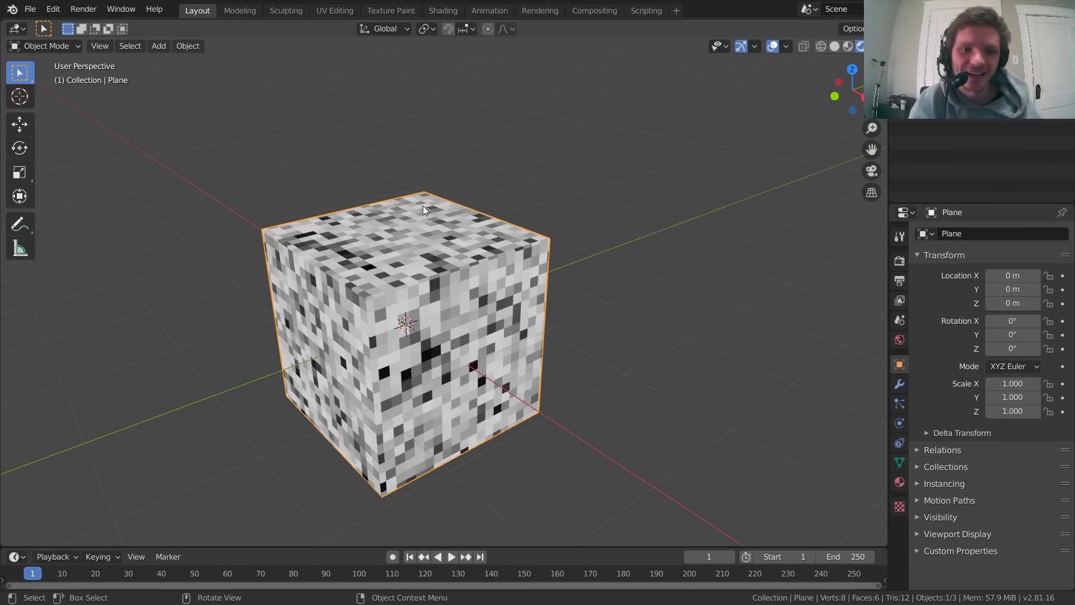
pyautogui.scroll(4, 417, 209)
pyautogui.moveTo(416, 213); pyautogui.dragTo(363, 225, button='middle')
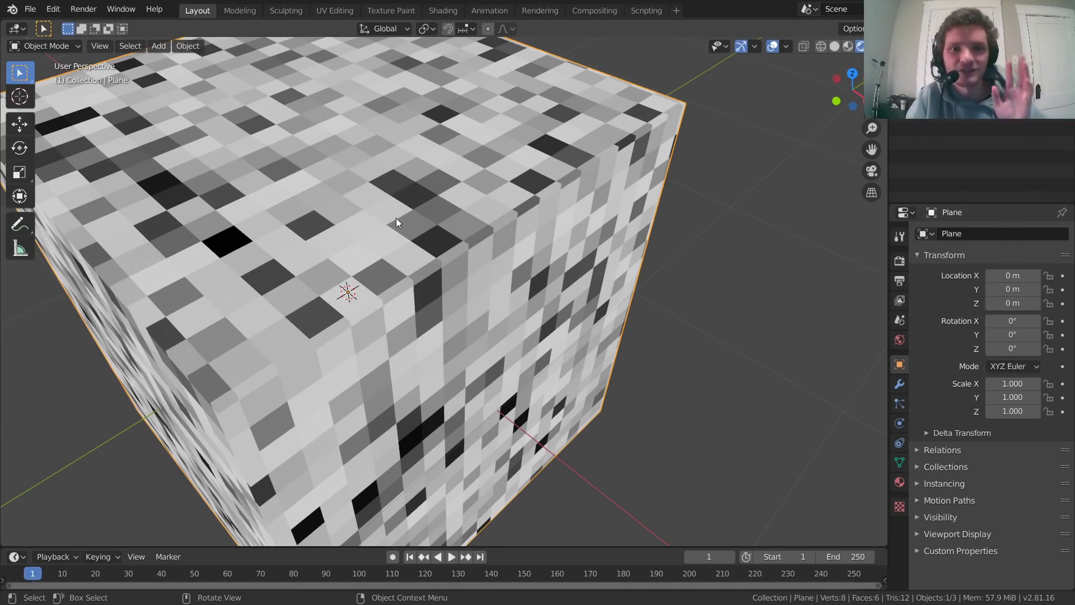
pyautogui.keyDown('shift'); pyautogui.moveTo(327, 208); pyautogui.dragTo(389, 282, button='middle'); pyautogui.keyUp('shift')
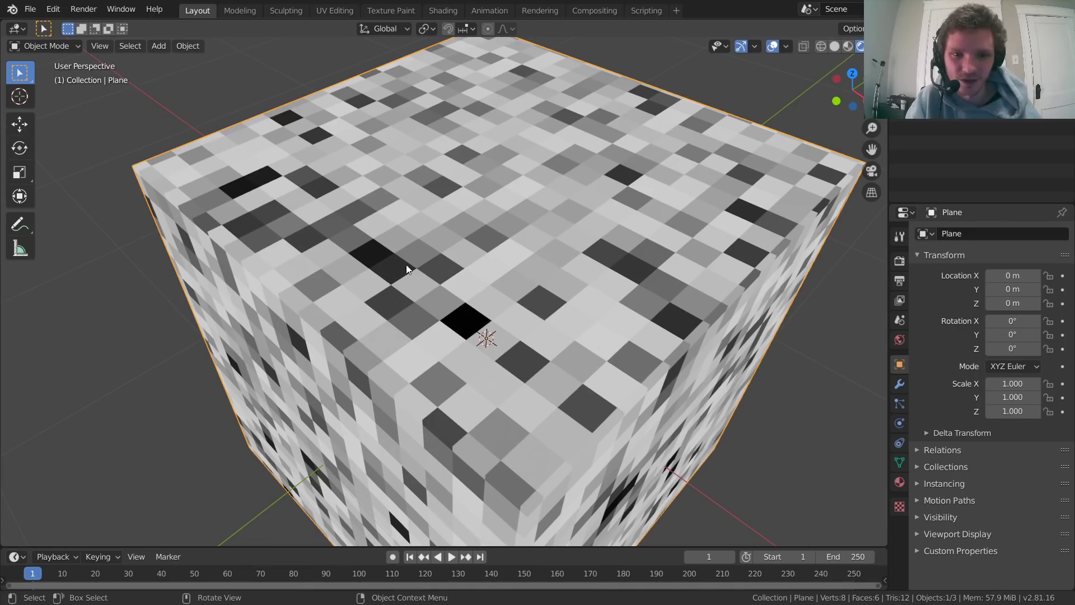
pyautogui.scroll(-6, 571, 213)
pyautogui.moveTo(475, 282); pyautogui.dragTo(633, 212, button='middle')
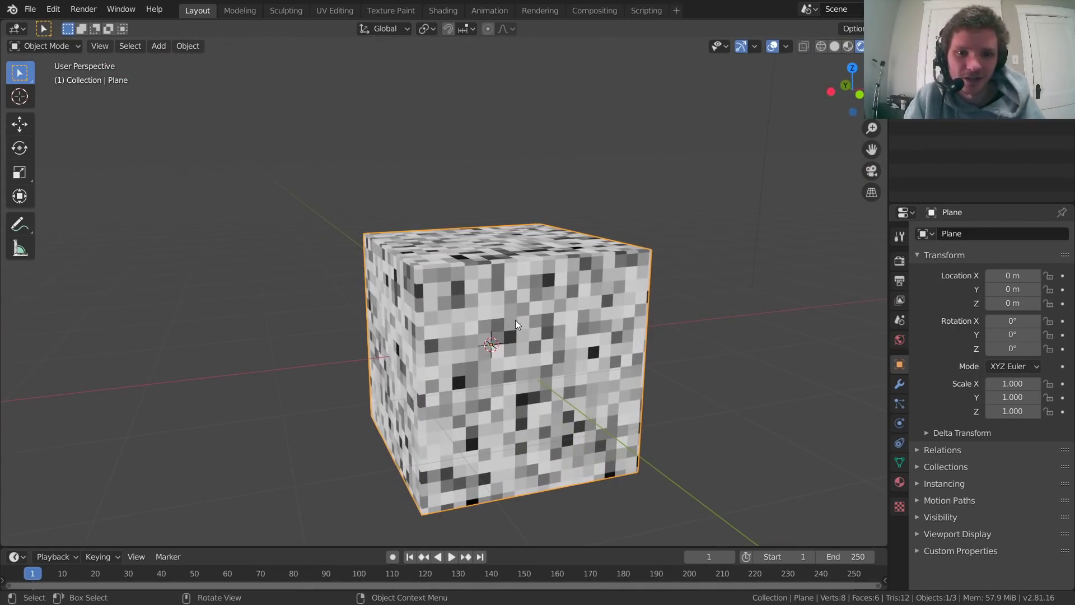
pyautogui.moveTo(518, 325); pyautogui.dragTo(537, 343, button='middle')
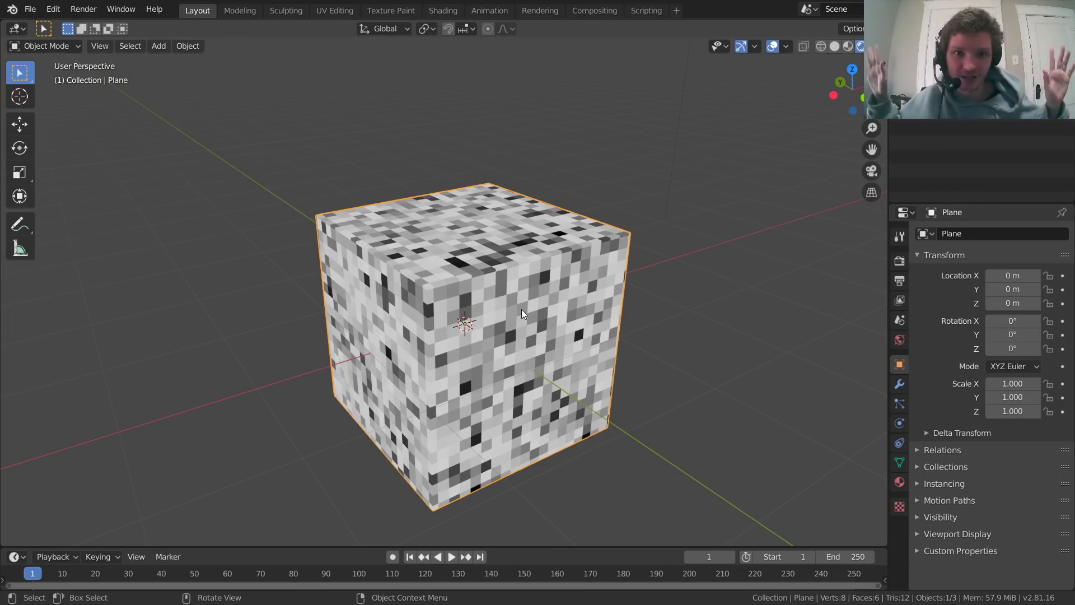
pyautogui.moveTo(483, 272); pyautogui.dragTo(483, 272, button='middle')
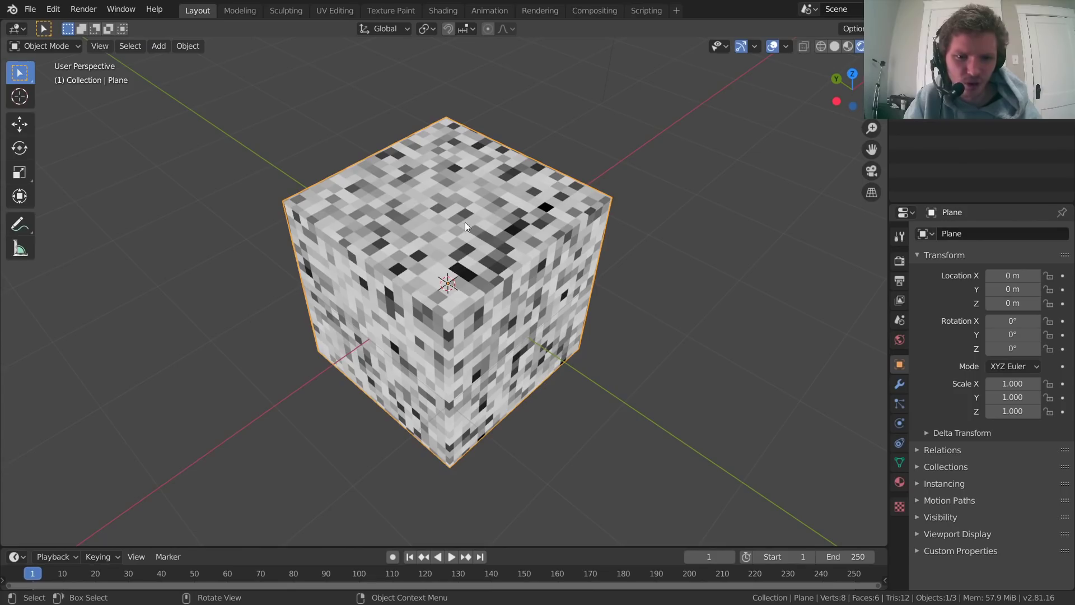
pyautogui.scroll(2, 465, 223)
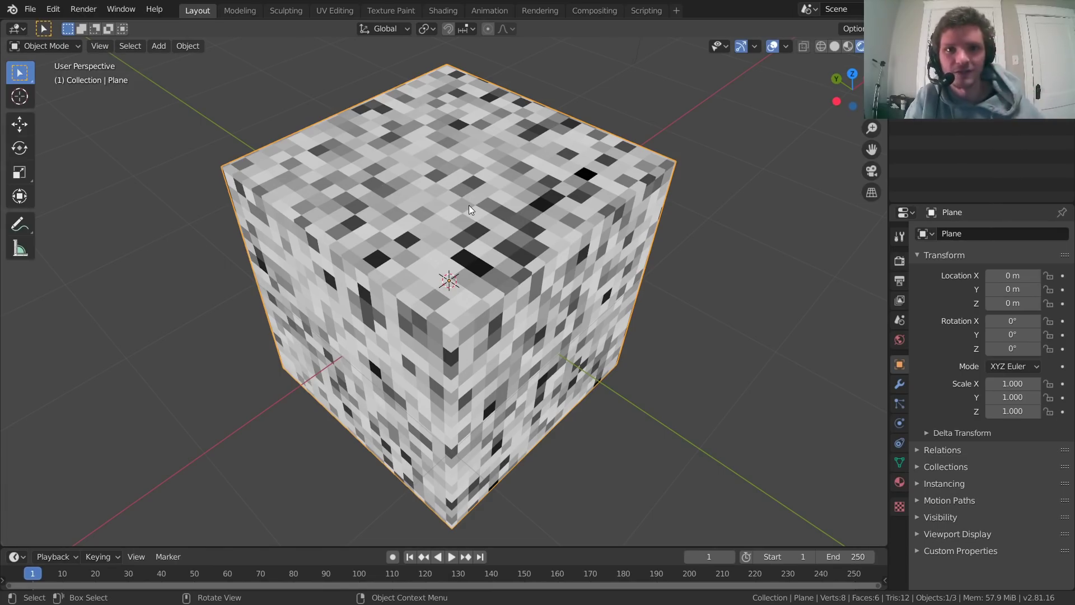
pyautogui.scroll(-3, 546, 238)
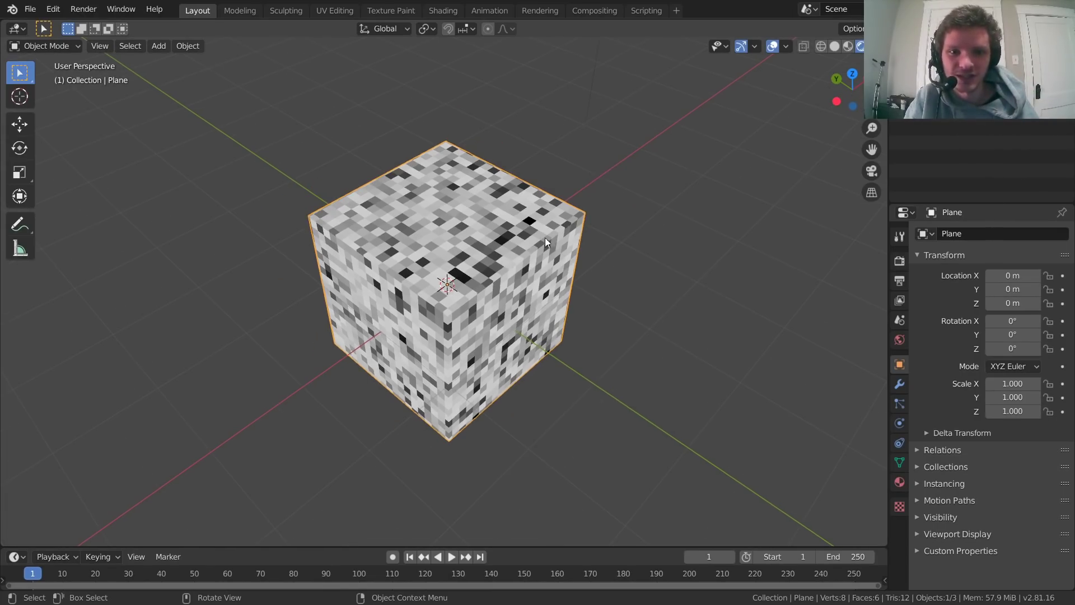
pyautogui.moveTo(609, 189); pyautogui.dragTo(392, 211, button='middle')
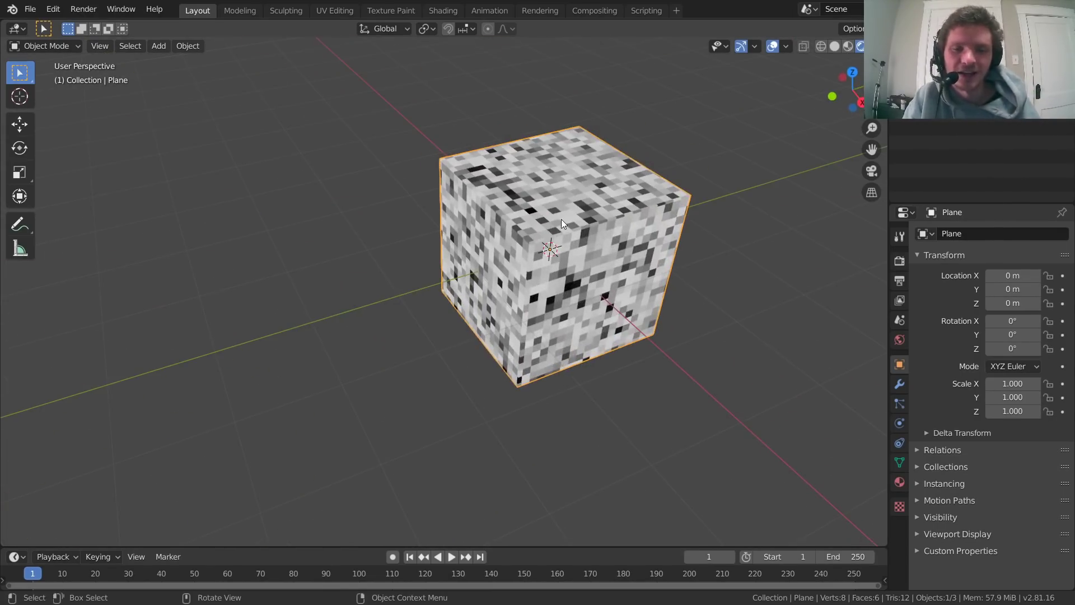
pyautogui.moveTo(561, 220); pyautogui.dragTo(394, 250, button='middle')
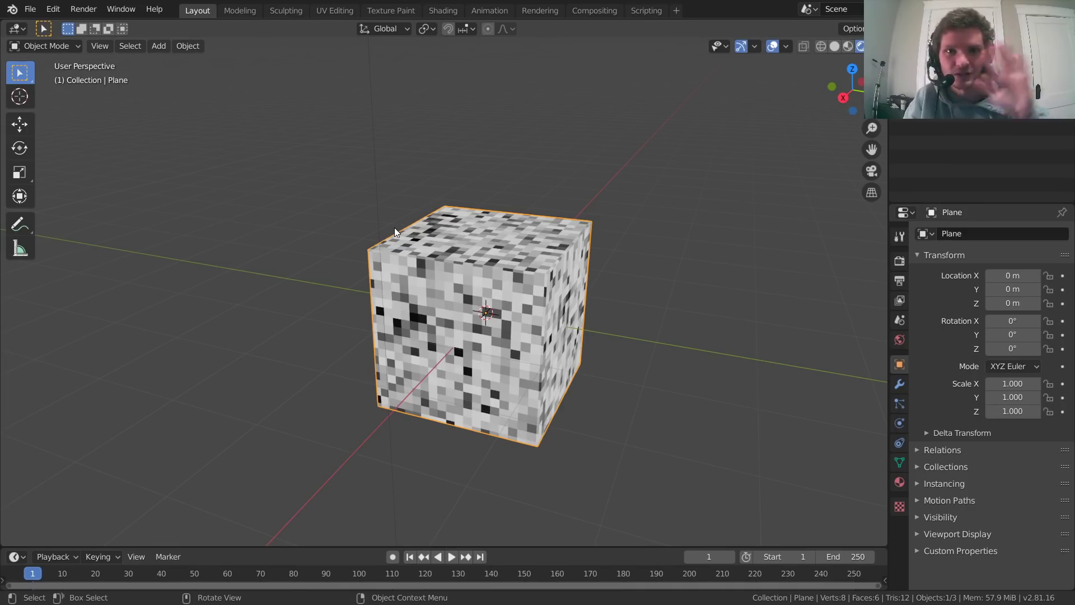
# Start a new General scene without saving the current file.
pyautogui.hotkey('ctrl', 'n')
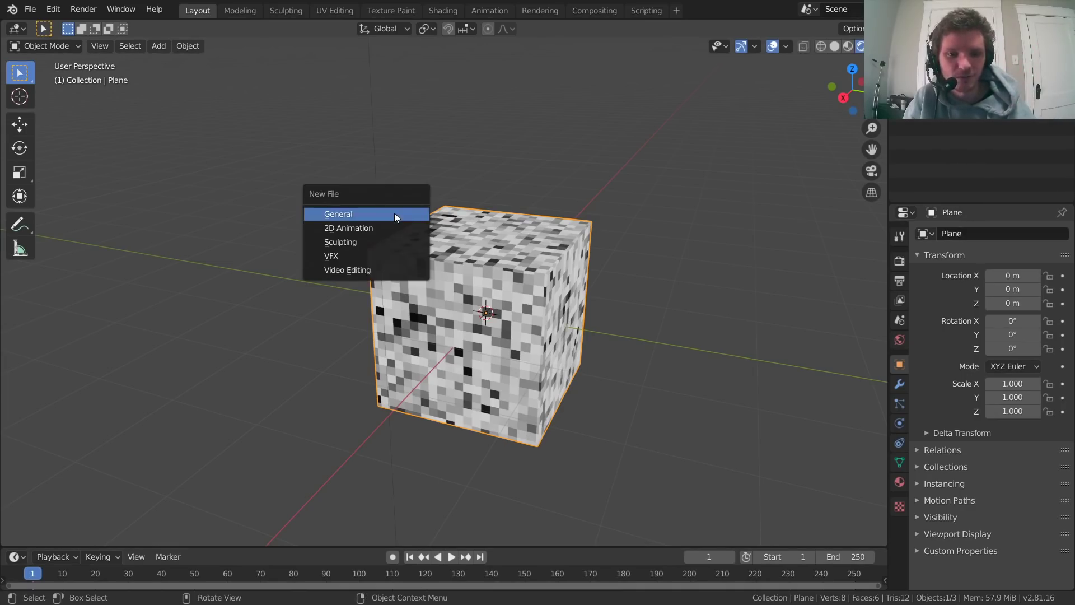
pyautogui.click(396, 215)
pyautogui.click(560, 317)
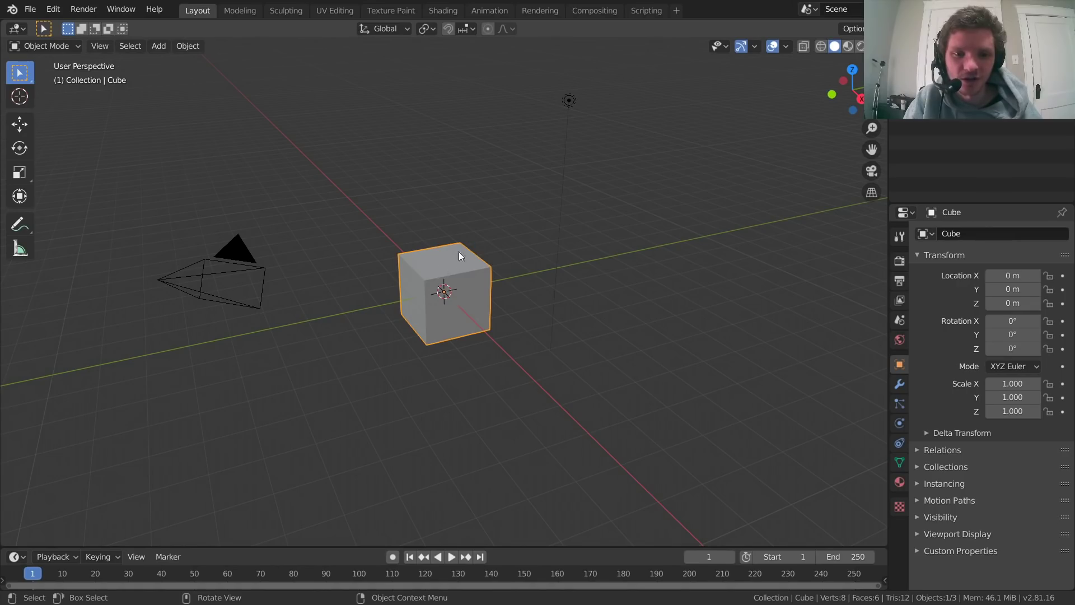
# Add a plane and move it along X to -3.96 m.
pyautogui.moveTo(469, 273); pyautogui.dragTo(508, 281, button='middle')
pyautogui.hotkey('shift', 'a')
pyautogui.click(507, 231)
pyautogui.press('g')
pyautogui.press('x')
pyautogui.click(389, 217)
# Add a UV sphere at X 3.97 m and shade it smooth.
pyautogui.hotkey('shift', 'a')
pyautogui.moveTo(336, 209)
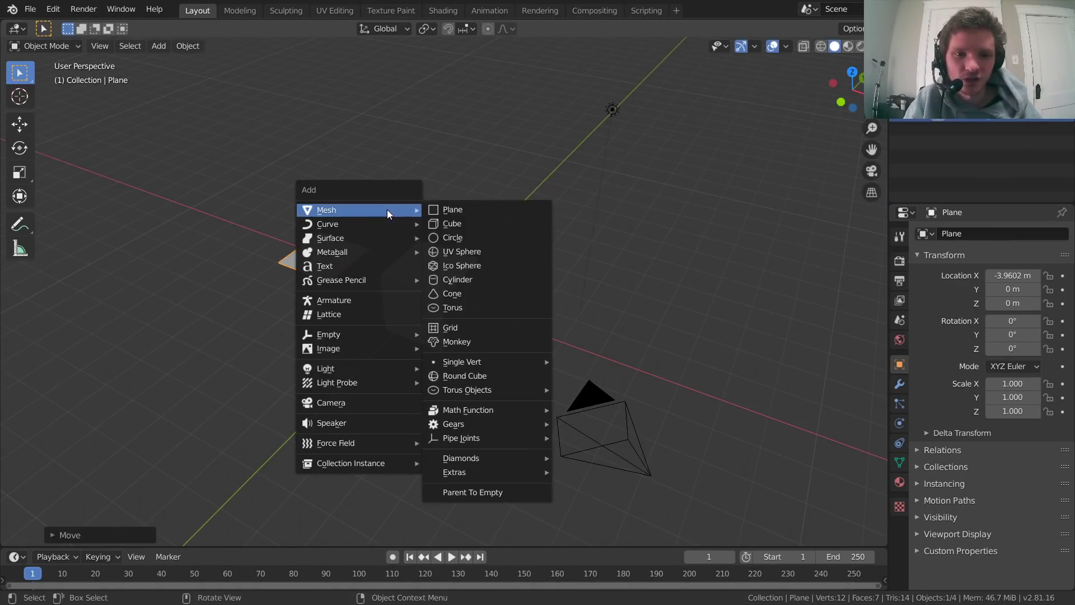
pyautogui.click(462, 252)
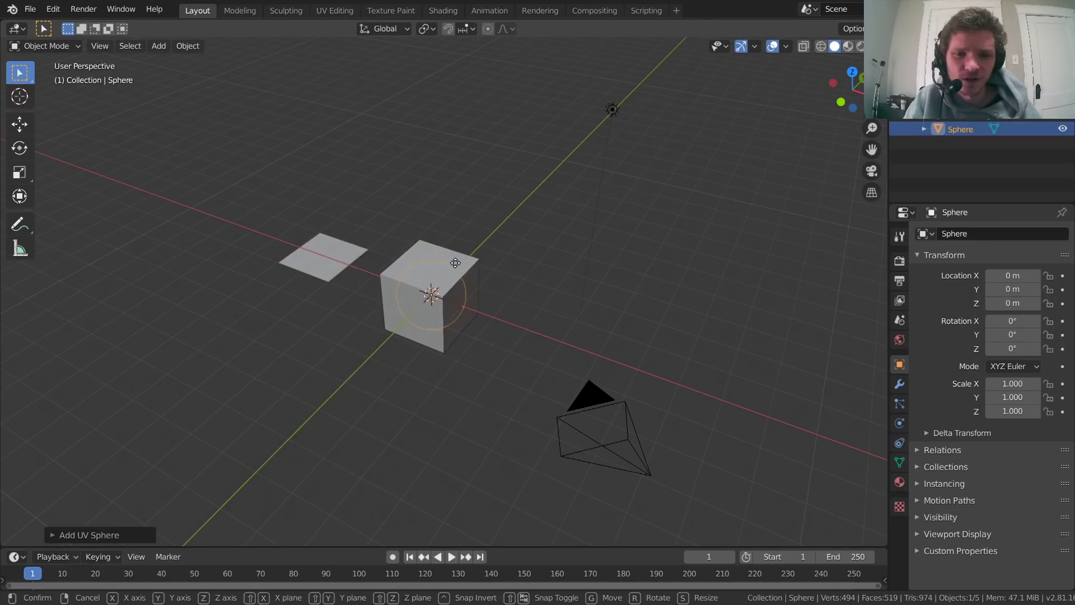
pyautogui.press('g')
pyautogui.press('x')
pyautogui.click(519, 263)
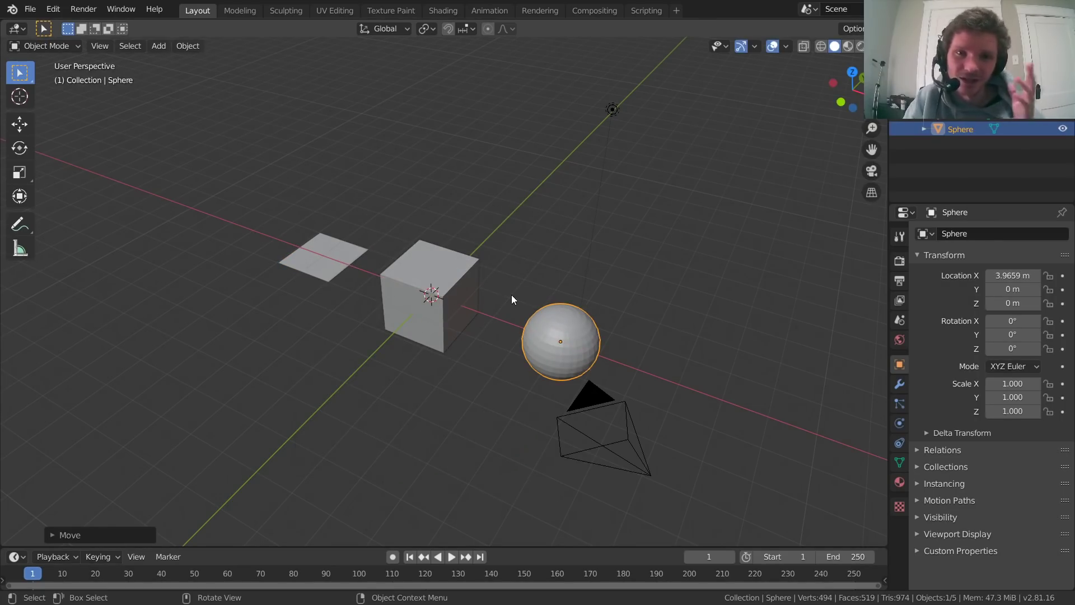
pyautogui.scroll(4, 439, 296)
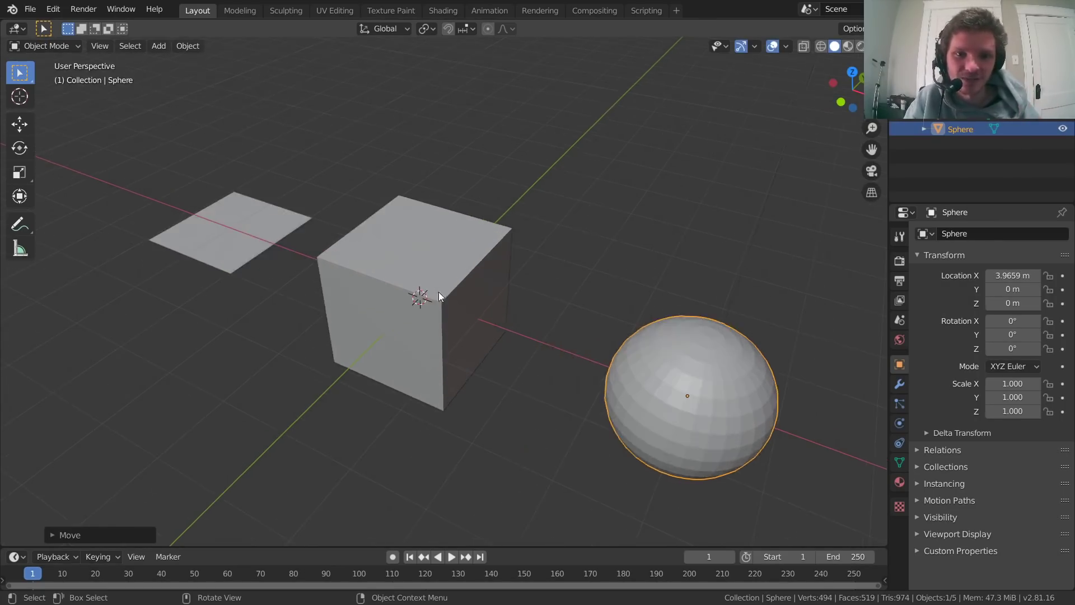
pyautogui.moveTo(463, 339); pyautogui.dragTo(548, 304, button='middle')
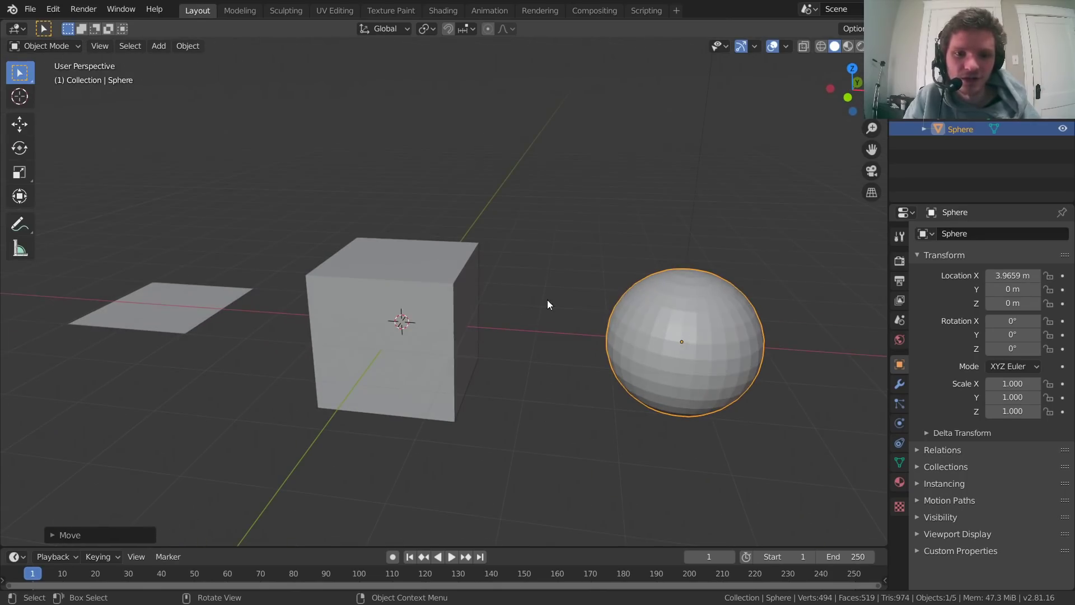
pyautogui.rightClick(689, 319)
pyautogui.click(688, 317)
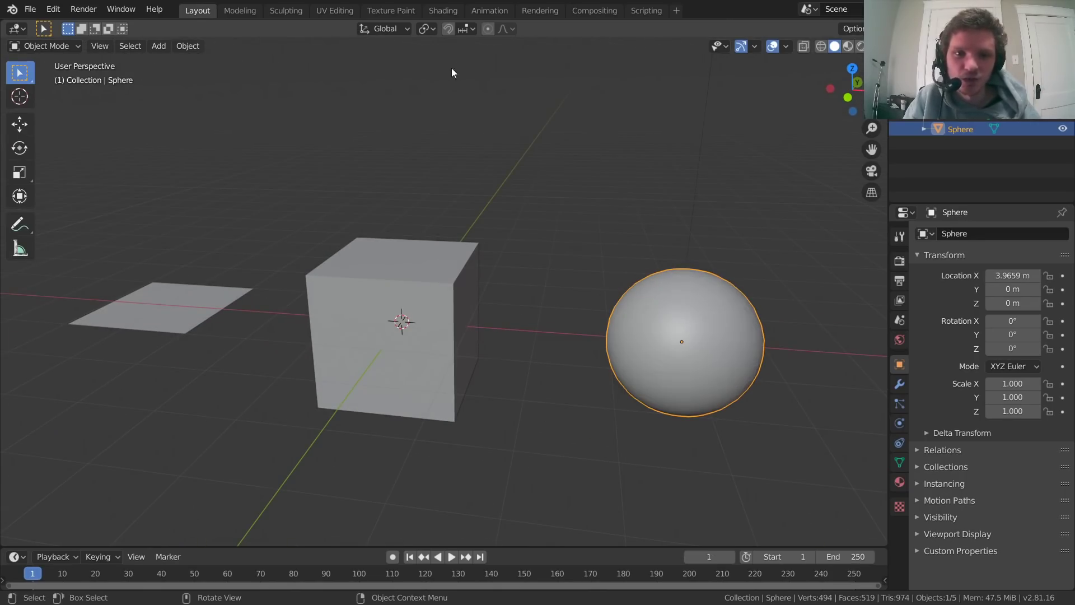
# In the Shading workspace, give the sphere a new material 'cellnoise' with a pink base colour.
pyautogui.click(442, 10)
pyautogui.scroll(5, 545, 270)
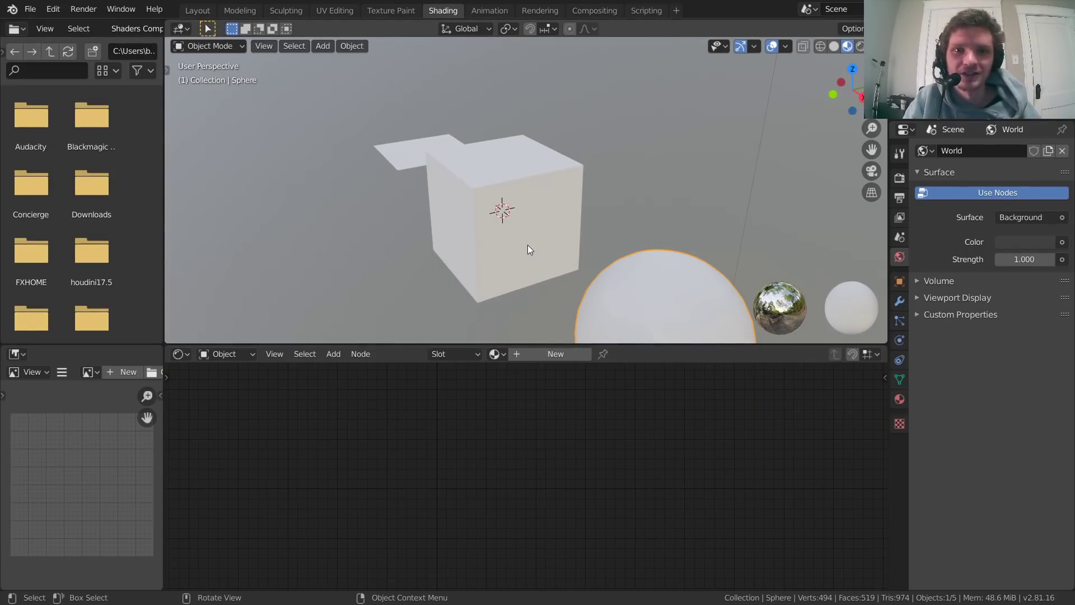
pyautogui.scroll(-2, 540, 241)
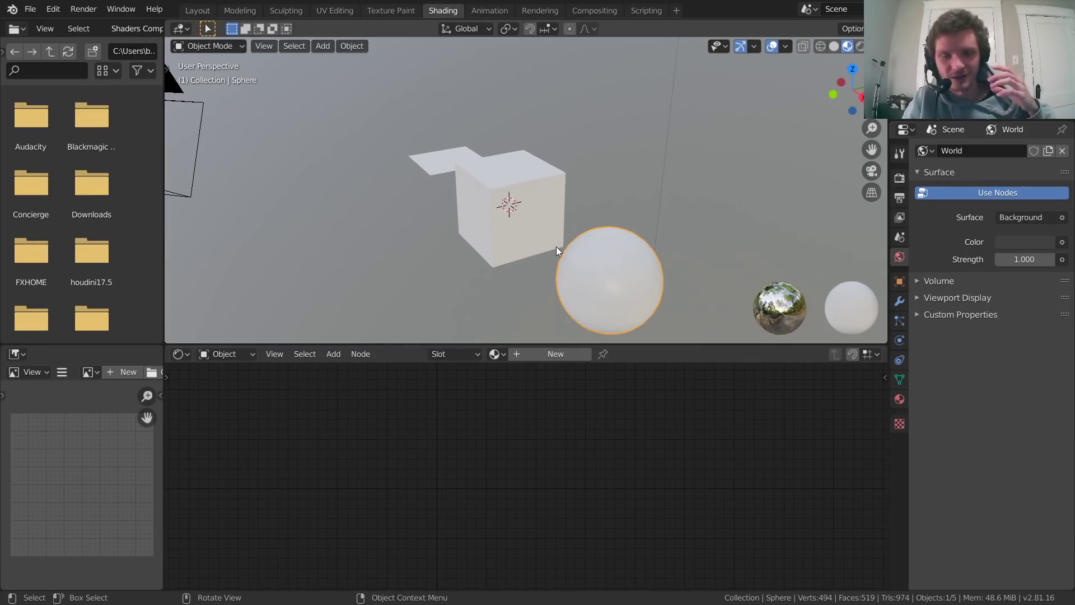
pyautogui.click(543, 360)
pyautogui.click(552, 354)
pyautogui.write('cellnoise')
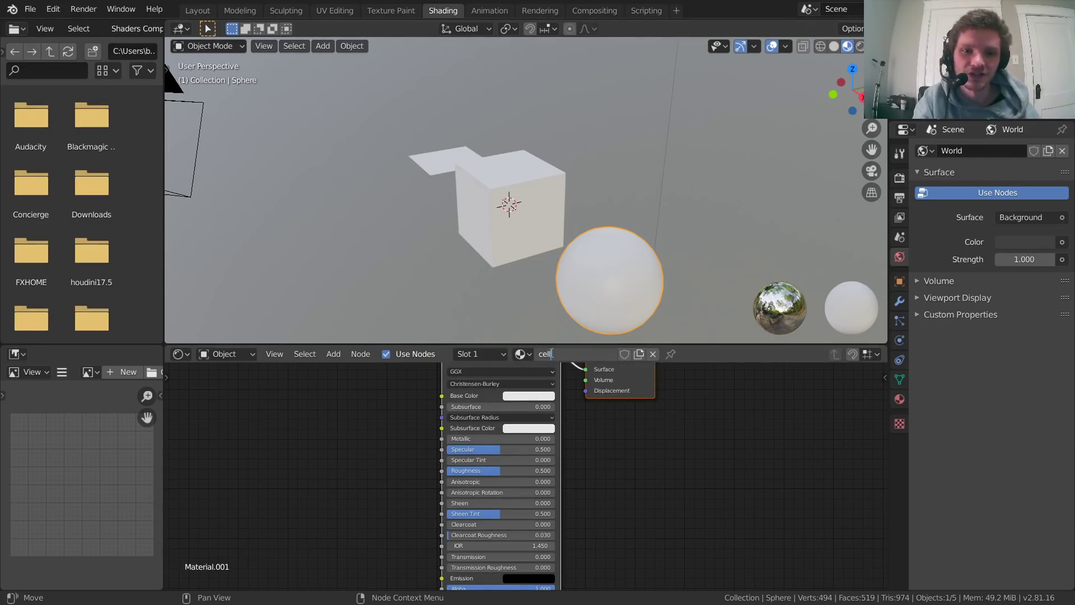
pyautogui.press('Return')
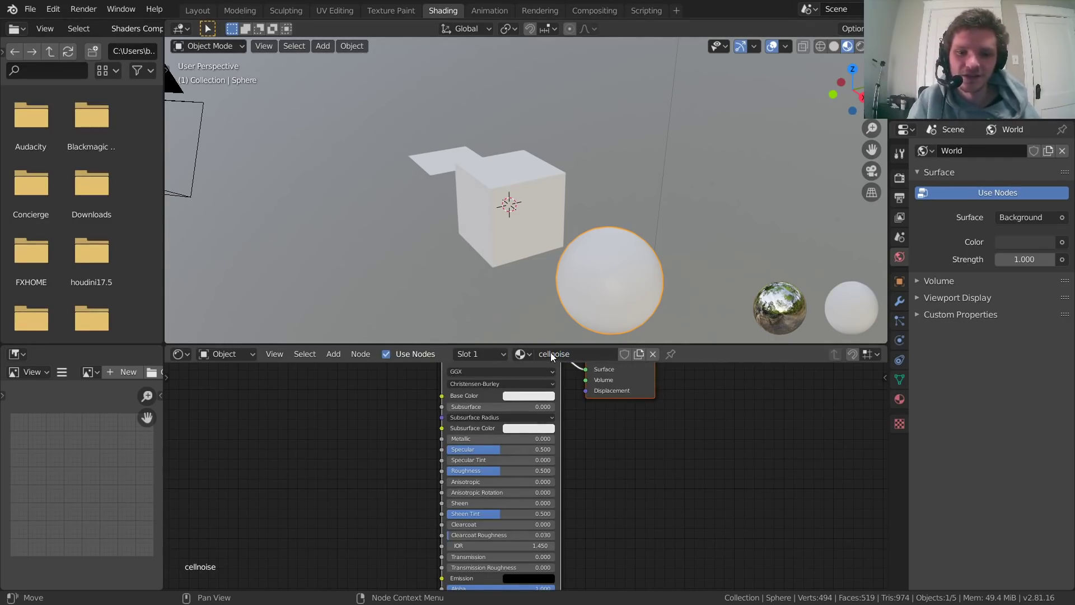
pyautogui.moveTo(522, 425); pyautogui.dragTo(501, 469, button='middle')
pyautogui.click(506, 442)
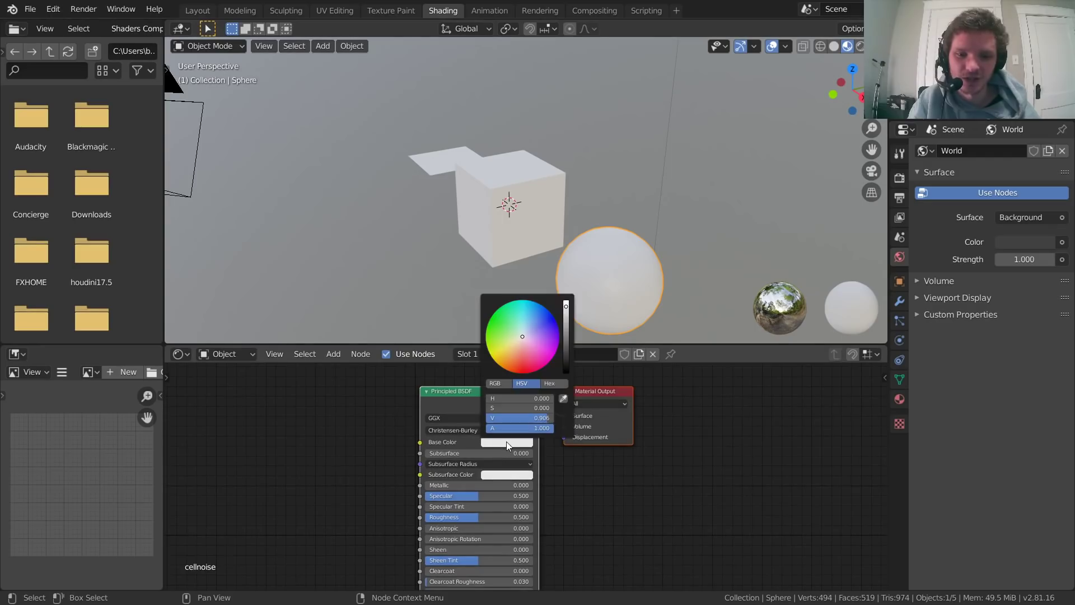
pyautogui.moveTo(522, 336); pyautogui.dragTo(533, 342)
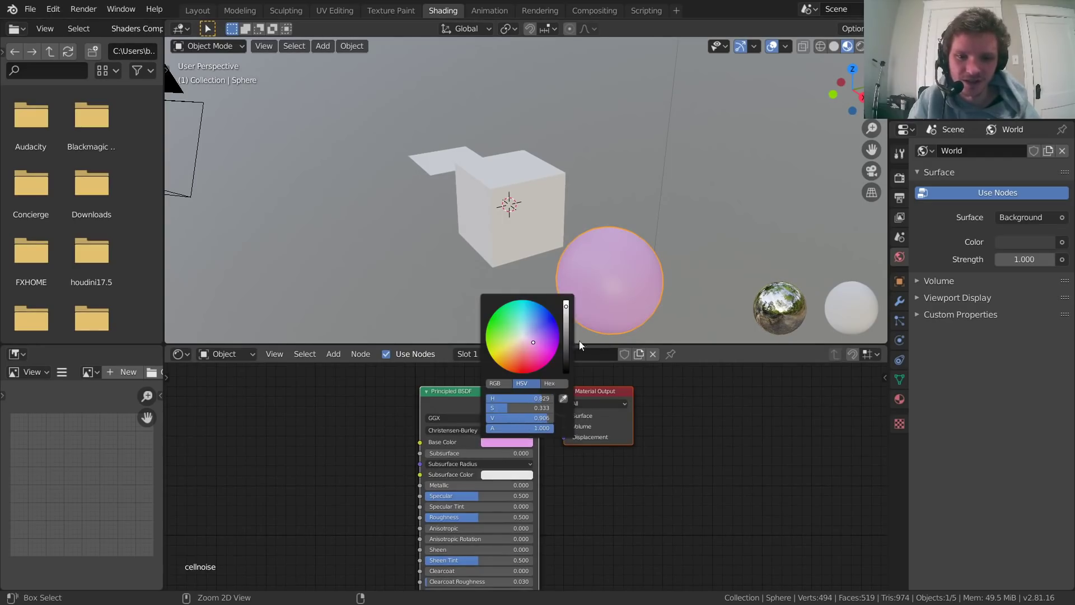
# Select the cube, plane and sphere, with the sphere active.
pyautogui.click(506, 204)
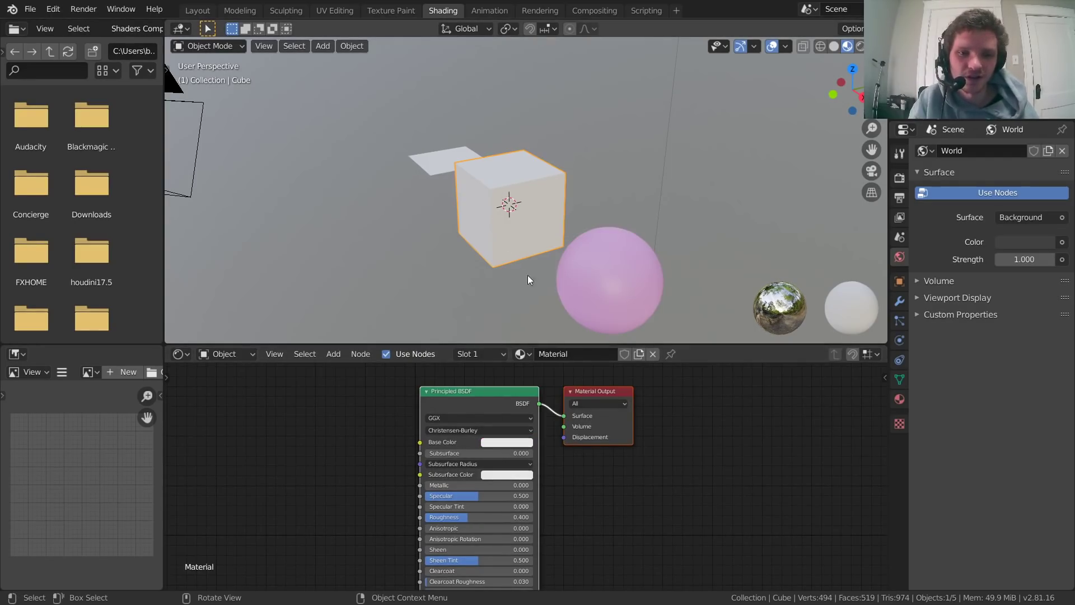
pyautogui.click(522, 354)
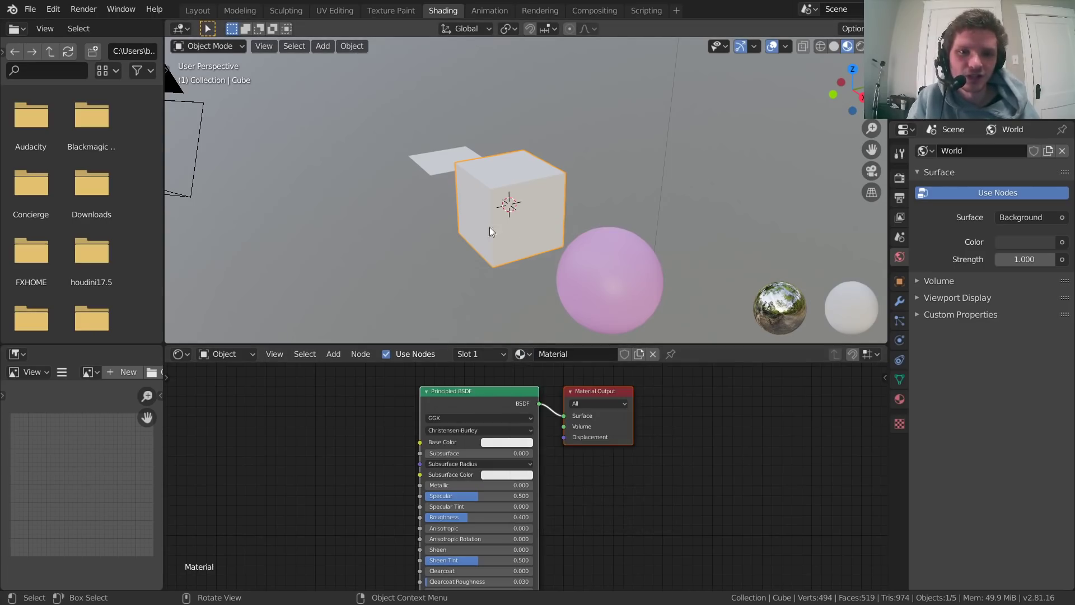
pyautogui.keyDown('shift'); pyautogui.click(426, 164); pyautogui.keyUp('shift')
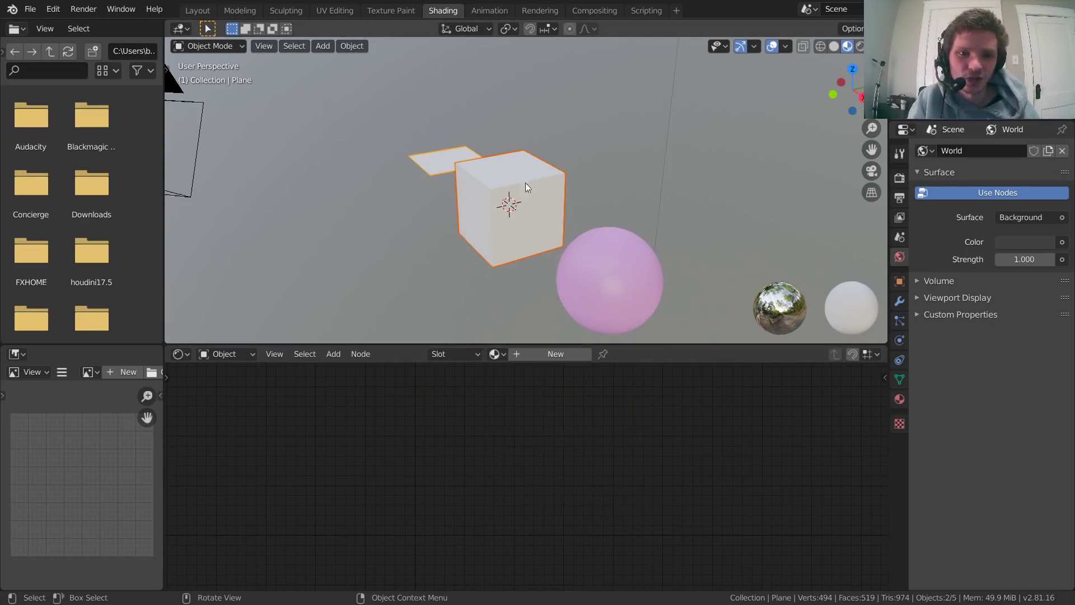
pyautogui.keyDown('shift'); pyautogui.click(620, 261); pyautogui.keyUp('shift')
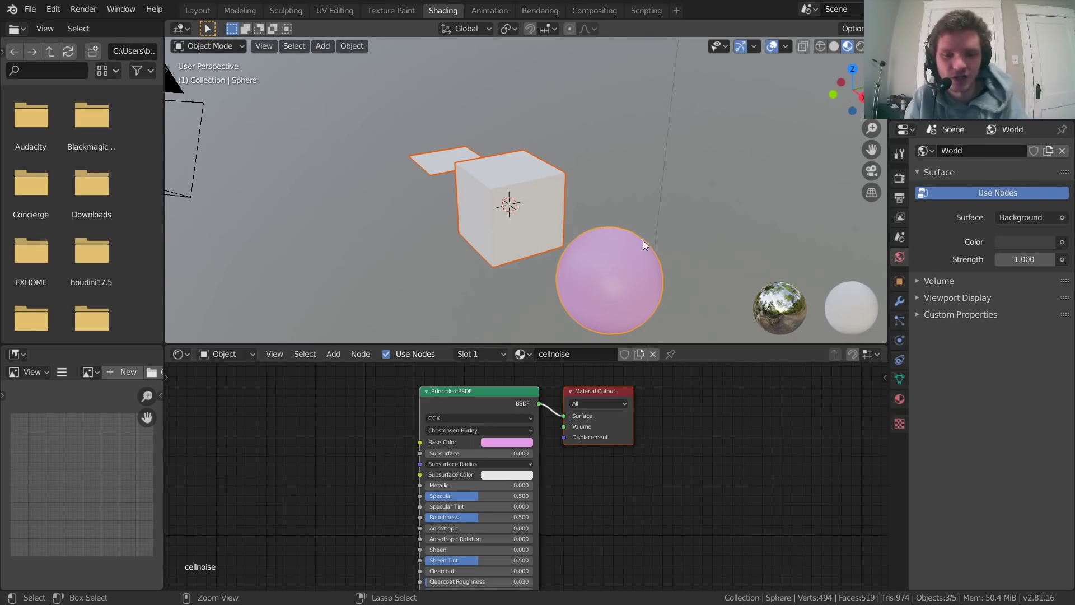
# Link the sphere's cellnoise material to the cube and plane, and make its base colour cream.
pyautogui.hotkey('ctrl', 'l')
pyautogui.click(612, 276)
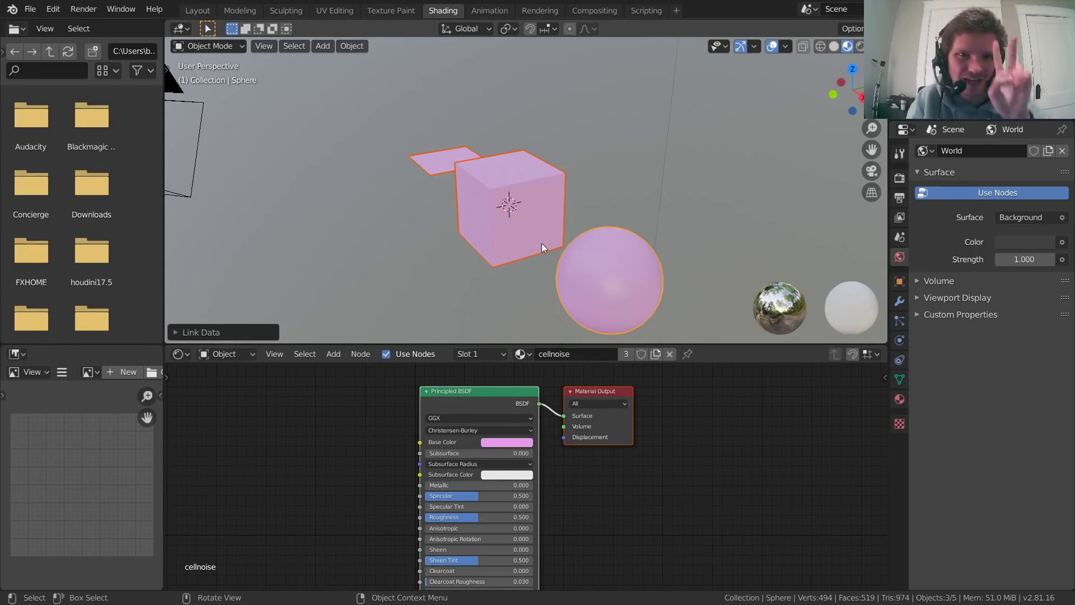
pyautogui.moveTo(542, 244); pyautogui.dragTo(510, 224, button='middle')
pyautogui.click(521, 442)
pyautogui.click(529, 331)
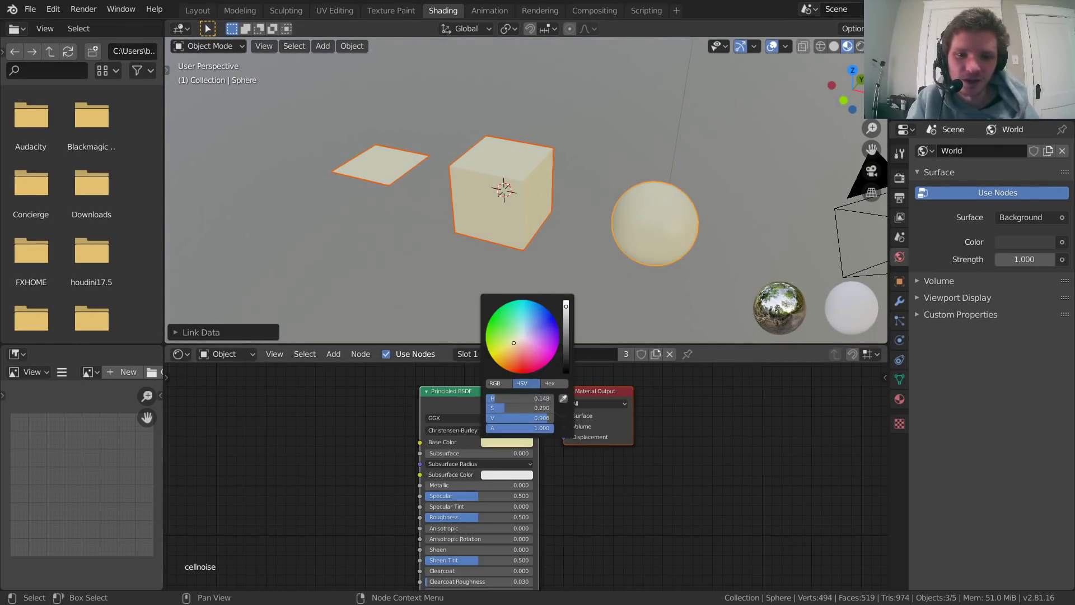
# Delete the Principled BSDF node, leaving only Material Output.
pyautogui.moveTo(410, 480); pyautogui.dragTo(417, 514, button='middle')
pyautogui.moveTo(324, 506); pyautogui.dragTo(454, 430)
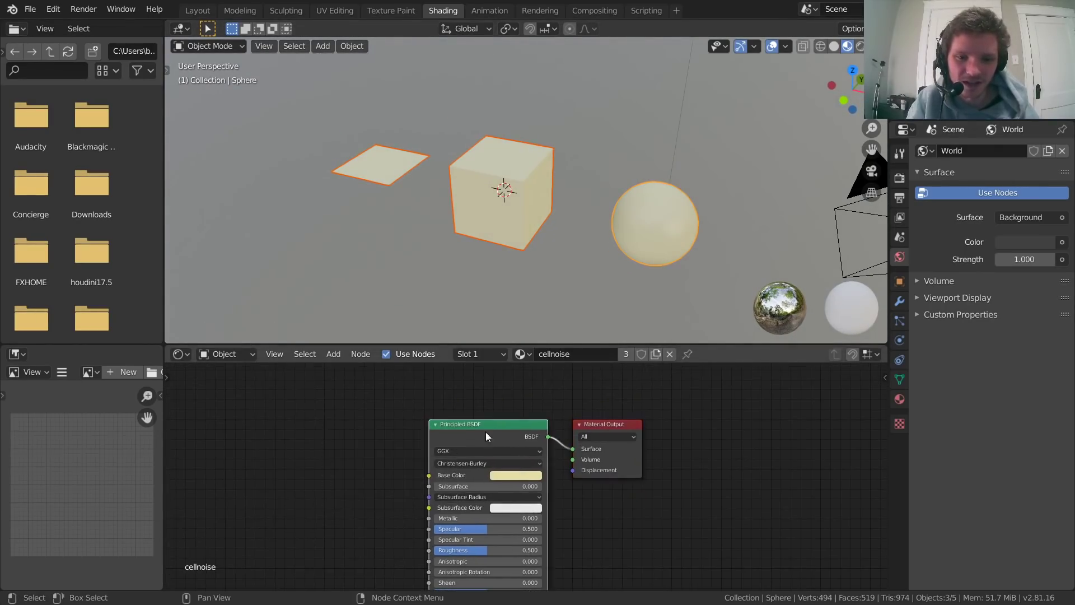
pyautogui.press('Delete')
pyautogui.scroll(3, 497, 431)
pyautogui.moveTo(488, 404); pyautogui.dragTo(472, 449, button='middle')
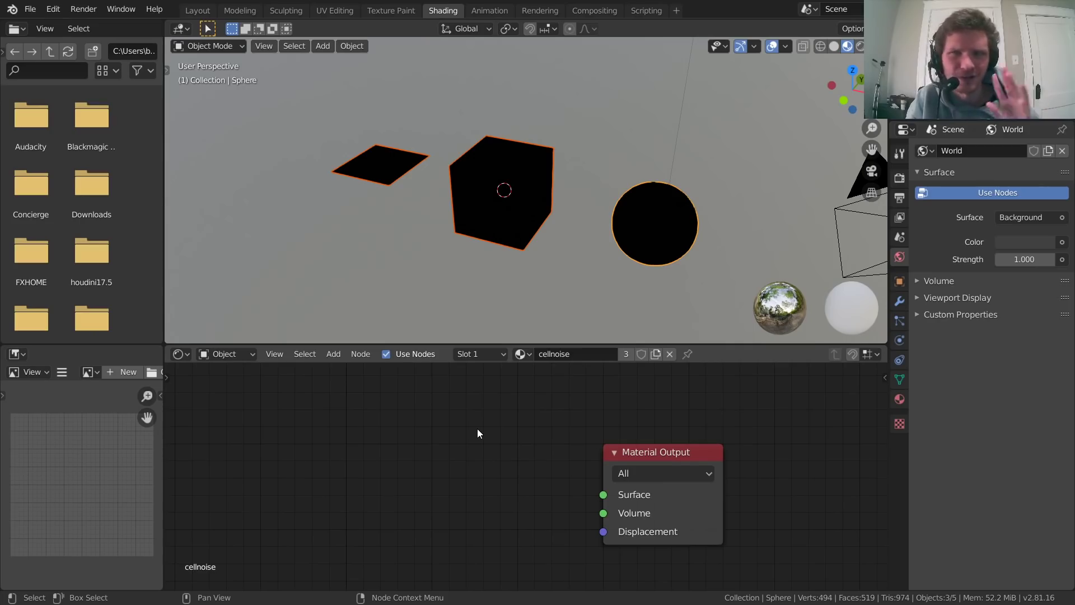
# Add a White Noise Texture node to the cellnoise material, linked to Material Output.
pyautogui.keyDown('ctrl'); pyautogui.hscroll(-2, 477, 456); pyautogui.keyUp('ctrl')
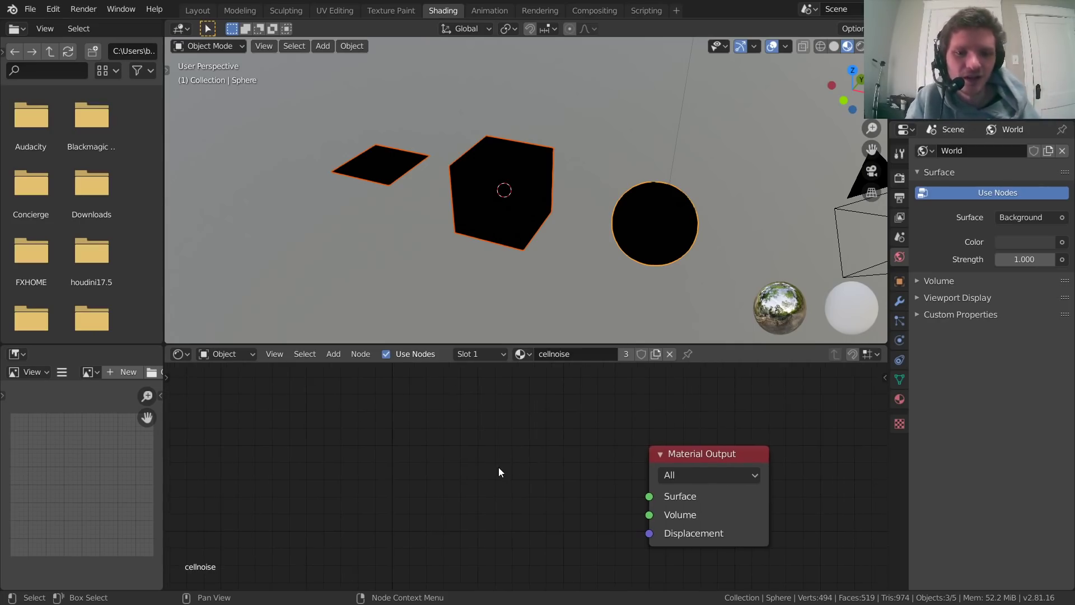
pyautogui.keyDown('ctrl'); pyautogui.hscroll(-1, 476, 465); pyautogui.keyUp('ctrl')
pyautogui.keyDown('shift'); pyautogui.scroll(-1, 453, 448); pyautogui.keyUp('shift')
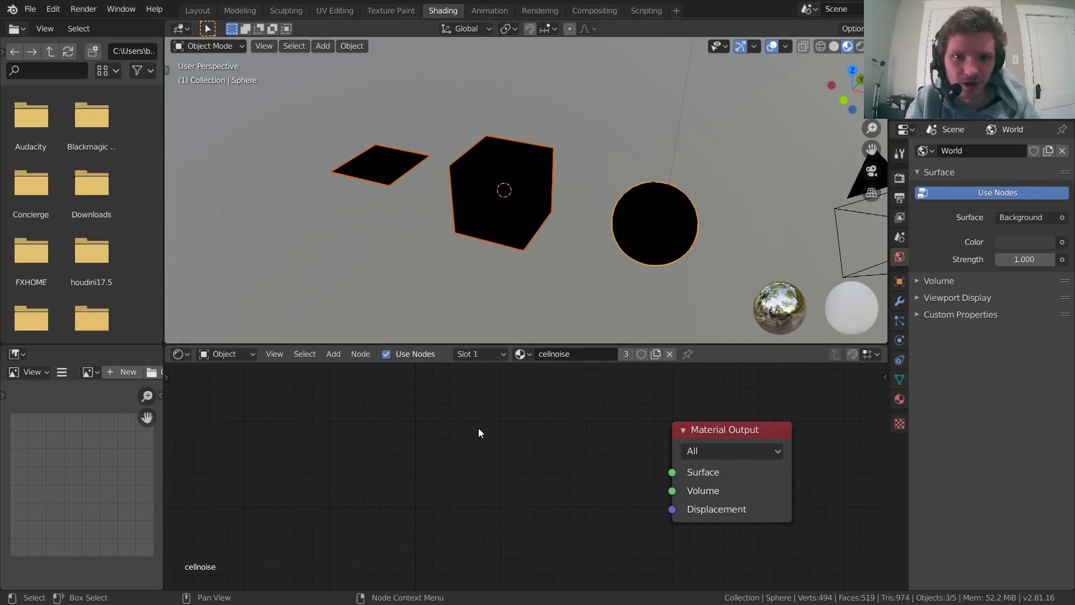
pyautogui.hotkey('shift', 'a')
pyautogui.click(462, 400)
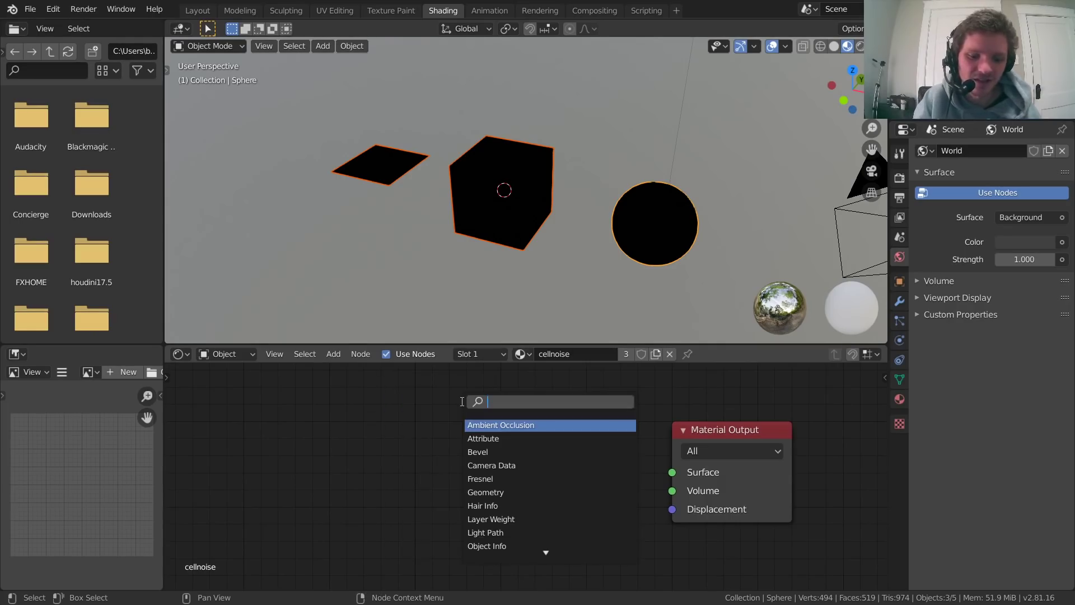
pyautogui.write('white')
pyautogui.press('Return')
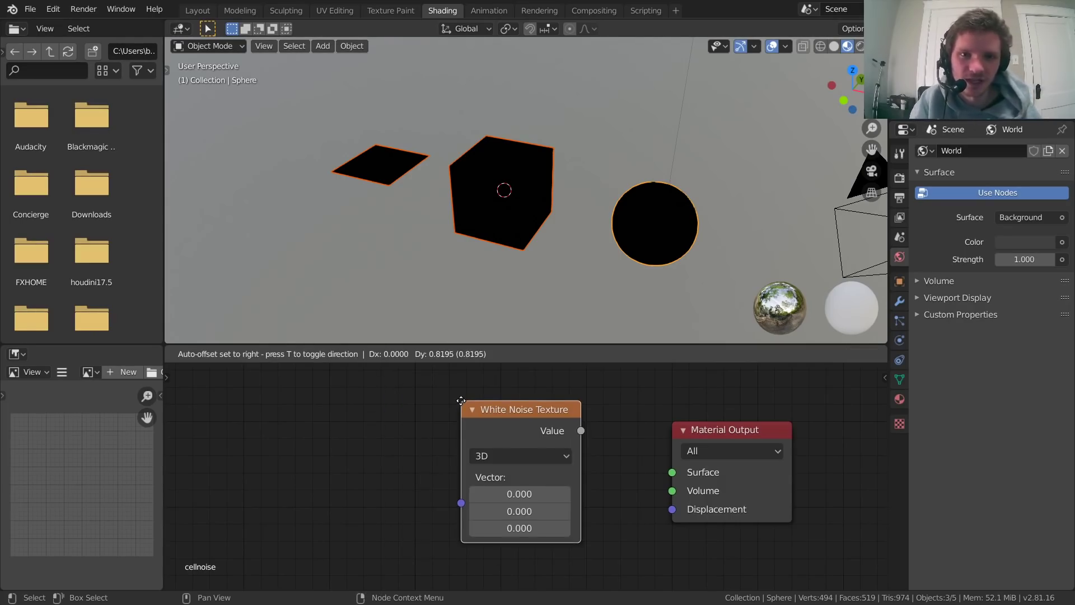
pyautogui.click(413, 414)
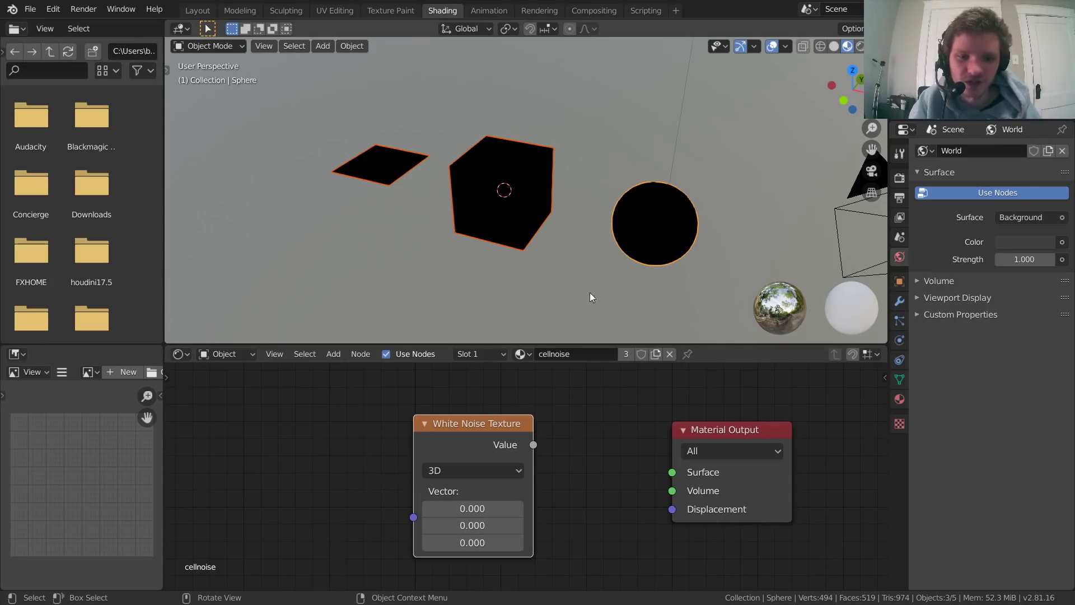
pyautogui.moveTo(516, 439); pyautogui.dragTo(683, 479)
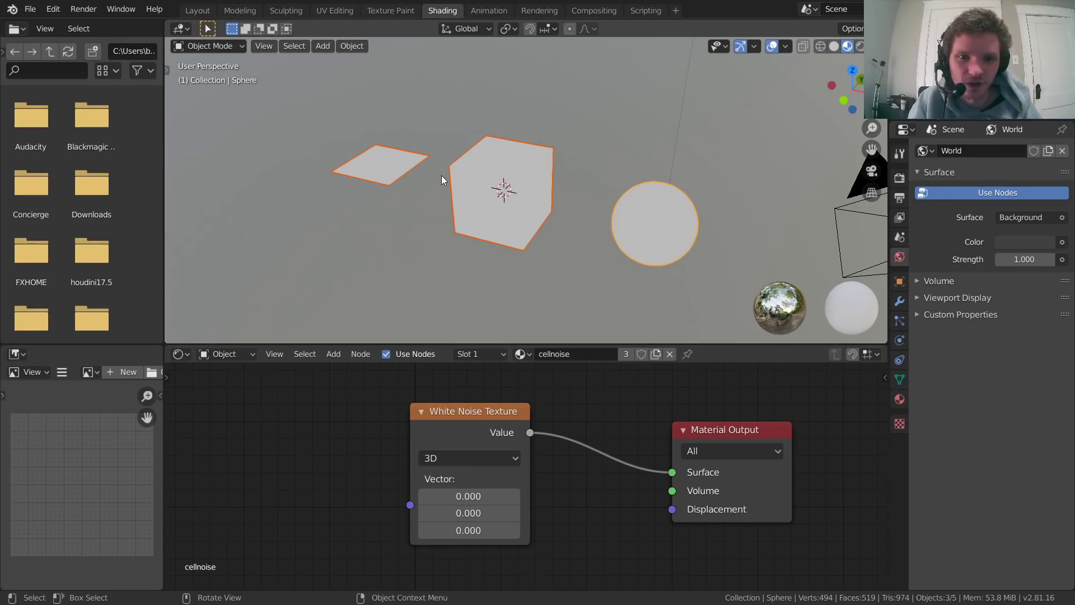
# Orbit closer to the objects and move the White Noise node up and right.
pyautogui.moveTo(442, 176); pyautogui.dragTo(546, 169, button='middle')
pyautogui.moveTo(339, 171); pyautogui.dragTo(691, 191, button='middle')
pyautogui.scroll(-2, 736, 175)
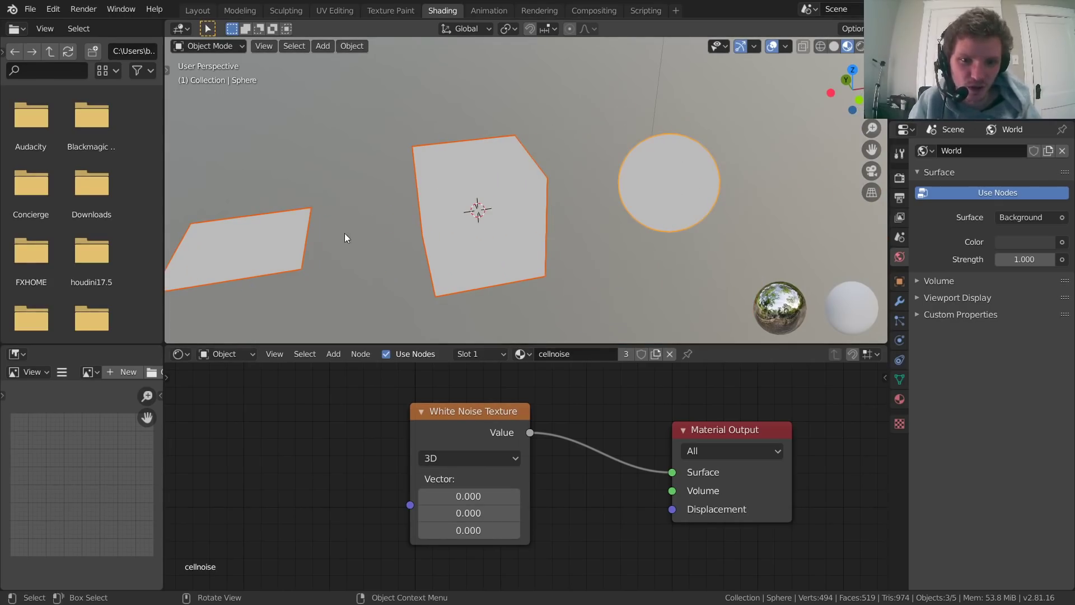
pyautogui.scroll(2, 675, 196)
pyautogui.moveTo(544, 194); pyautogui.dragTo(525, 165, button='middle')
pyautogui.scroll(-3, 508, 166)
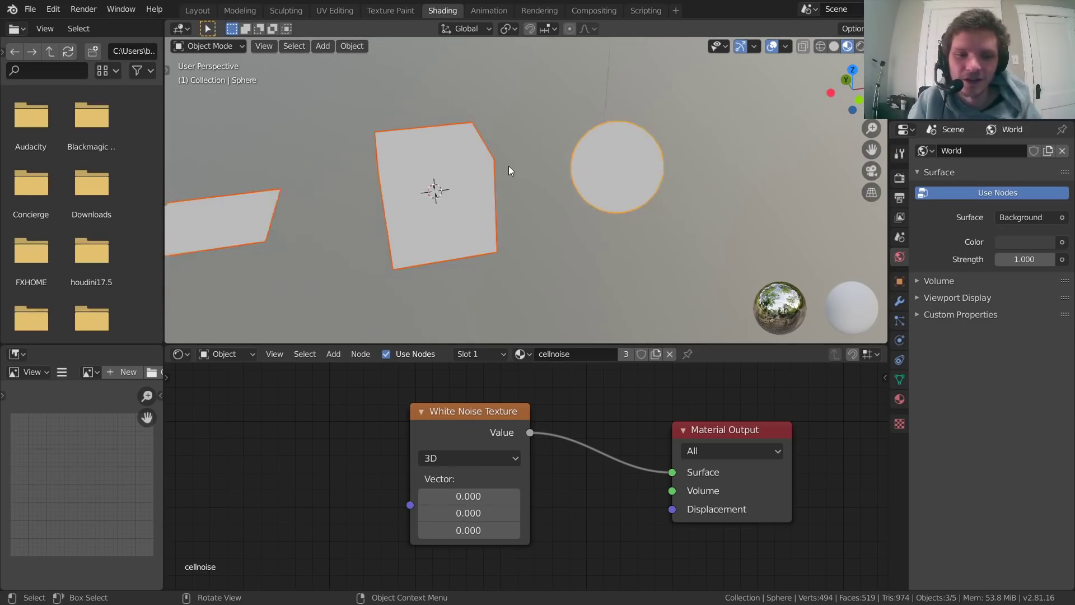
pyautogui.moveTo(445, 393); pyautogui.dragTo(515, 395, button='middle')
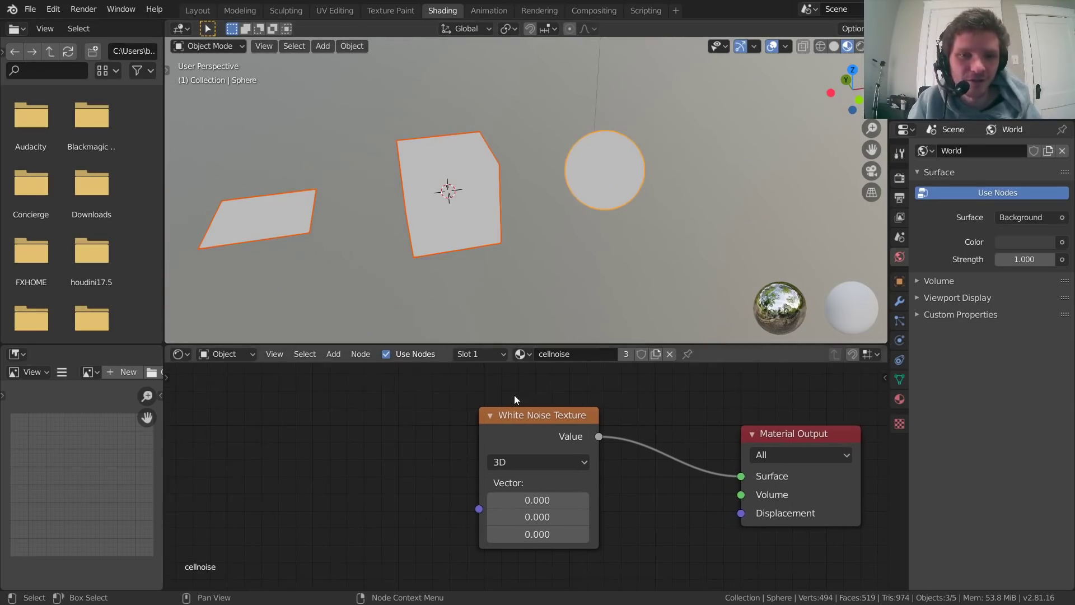
pyautogui.moveTo(532, 420); pyautogui.dragTo(541, 404)
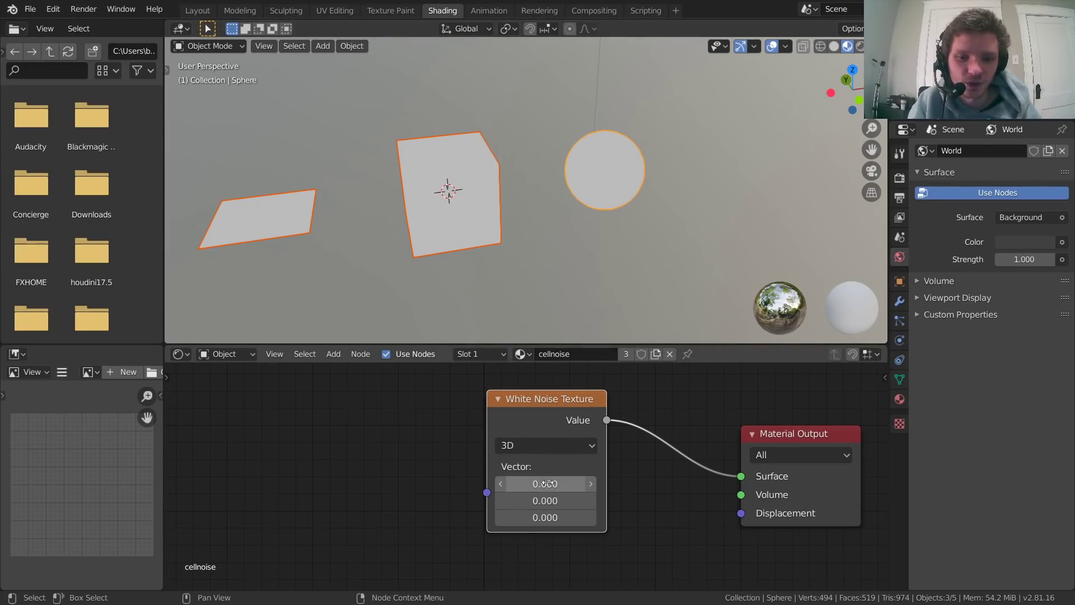
# Set the White Noise's first Vector value to 0.
pyautogui.moveTo(546, 484); pyautogui.dragTo(608, 484)
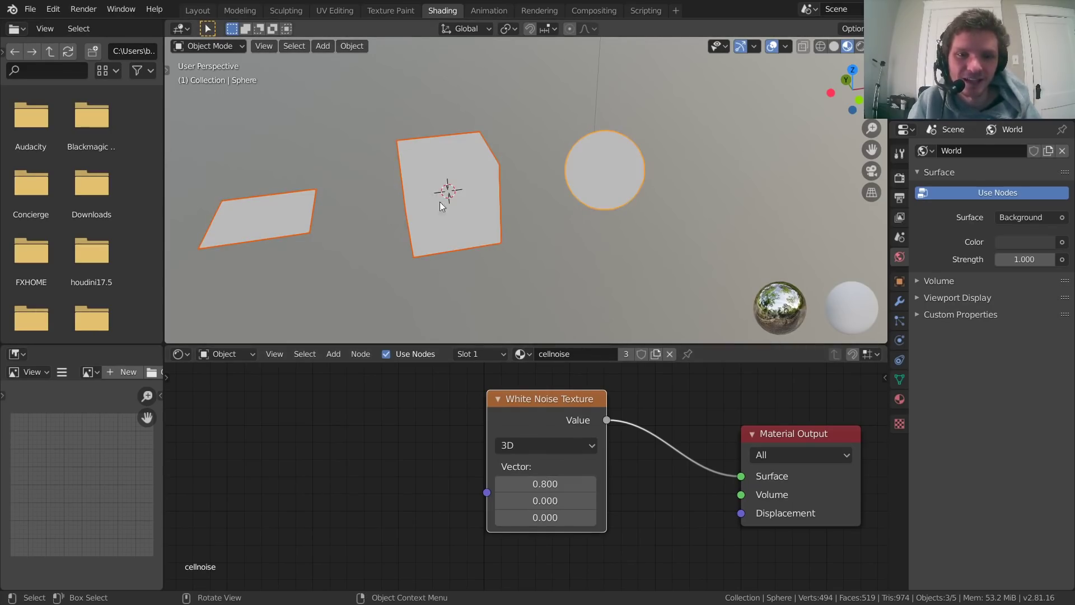
pyautogui.click(538, 485)
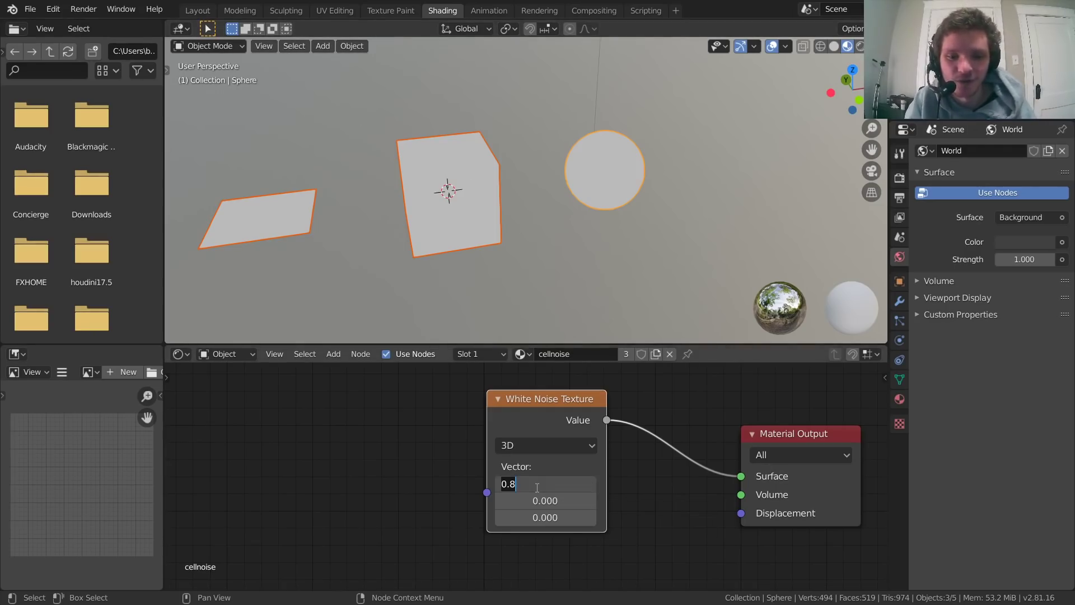
pyautogui.write('0')
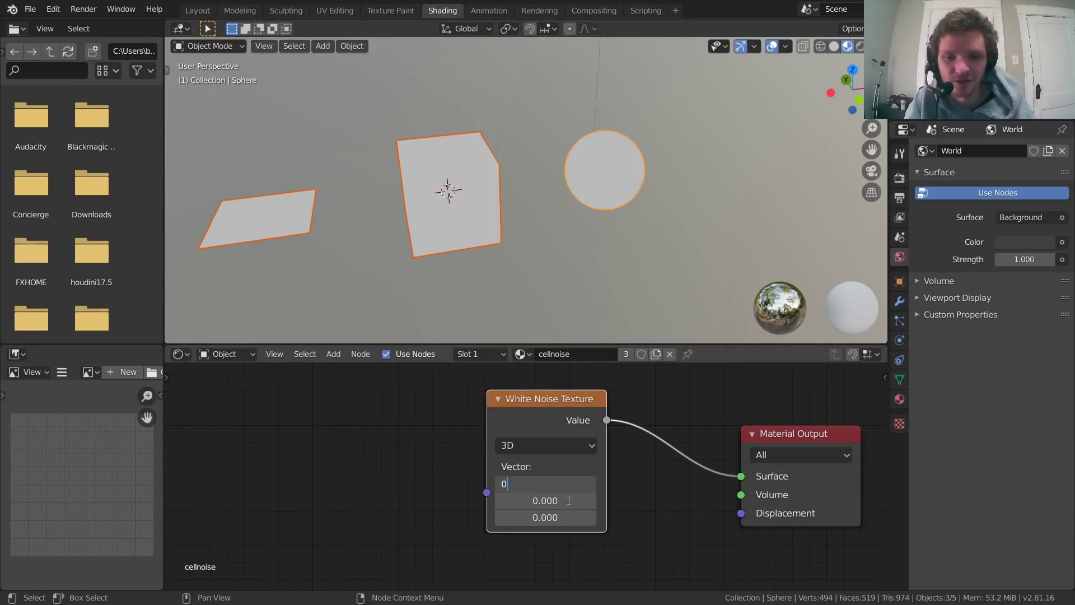
pyautogui.press('Return')
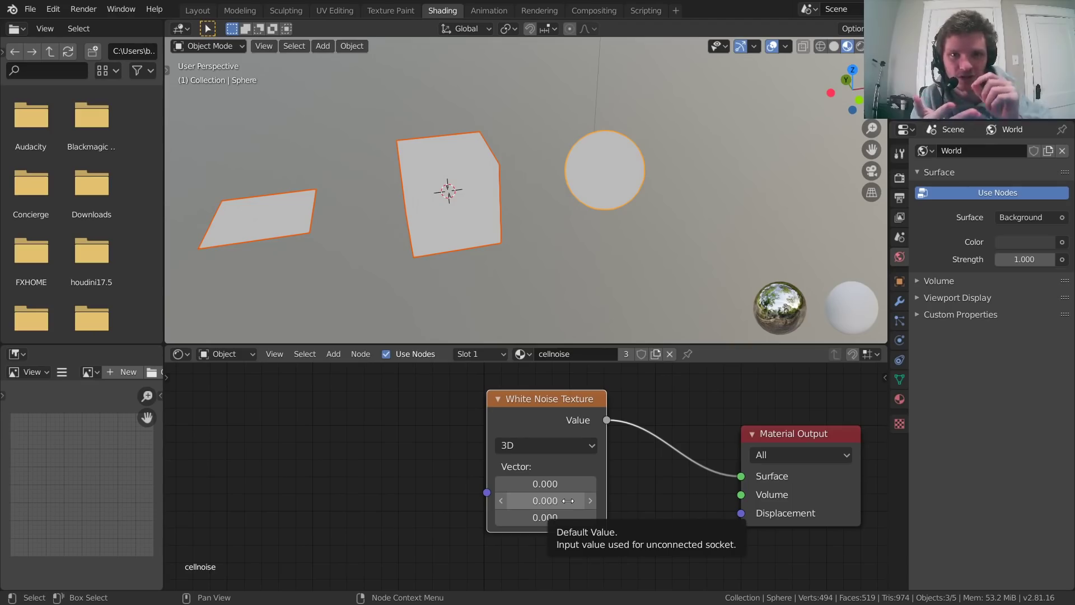
pyautogui.moveTo(529, 489); pyautogui.dragTo(666, 496, button='middle')
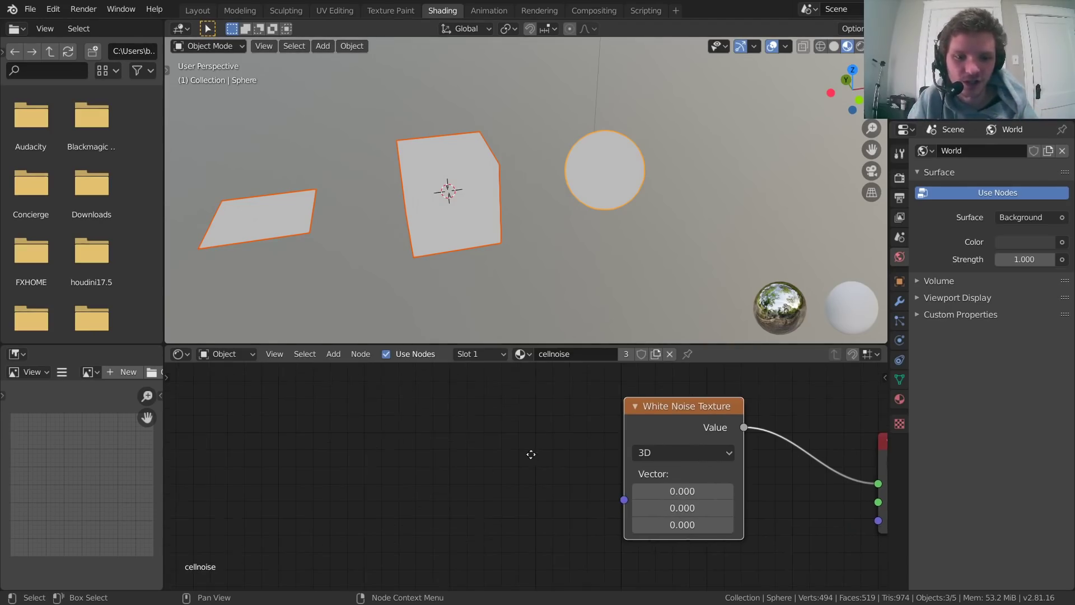
# Add a Texture Coordinate node and link its Generated output to White Noise Vector.
pyautogui.hotkey('shift', 'a')
pyautogui.click(423, 410)
pyautogui.write('tex')
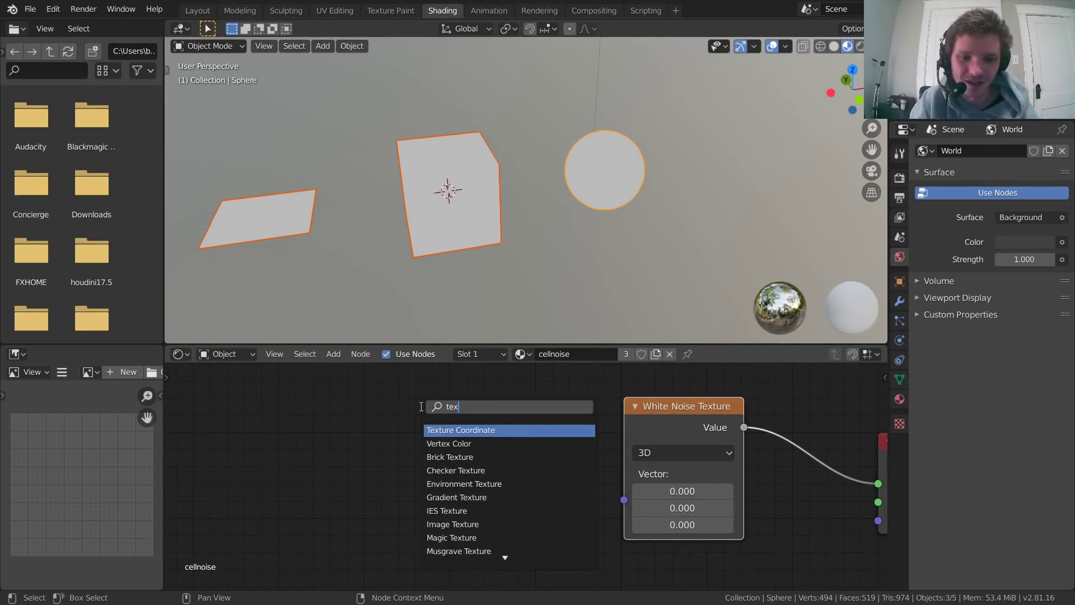
pyautogui.press('Return')
pyautogui.click(314, 373)
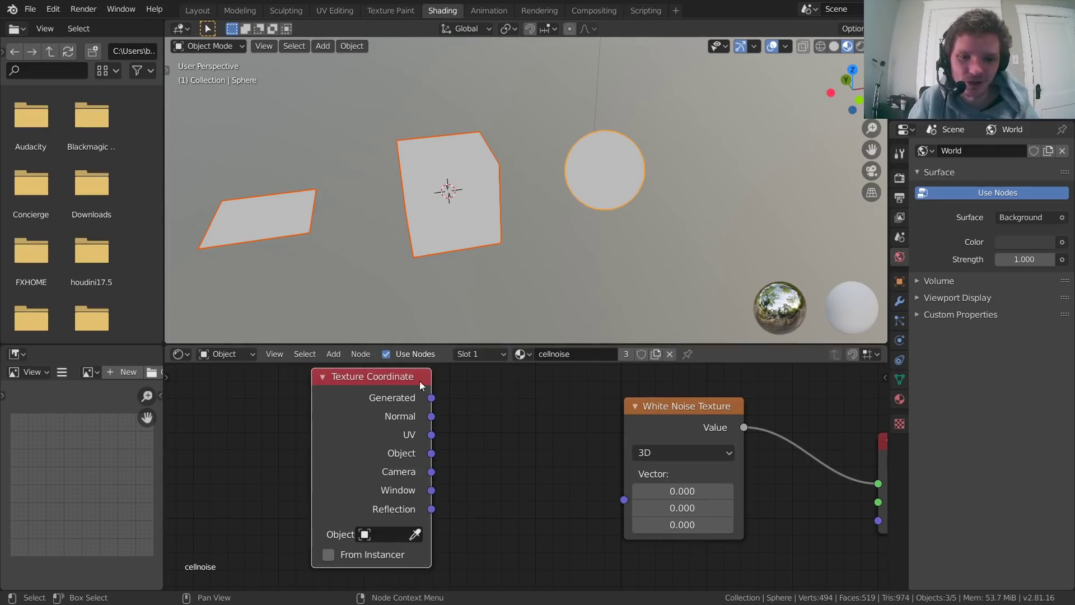
pyautogui.moveTo(431, 397); pyautogui.dragTo(519, 424)
pyautogui.moveTo(519, 420); pyautogui.dragTo(625, 500)
# Try UV coordinates on the White Noise Vector, then relink Generated.
pyautogui.scroll(3, 434, 170)
pyautogui.keyDown('shift'); pyautogui.moveTo(434, 170); pyautogui.dragTo(572, 166, button='middle'); pyautogui.keyUp('shift')
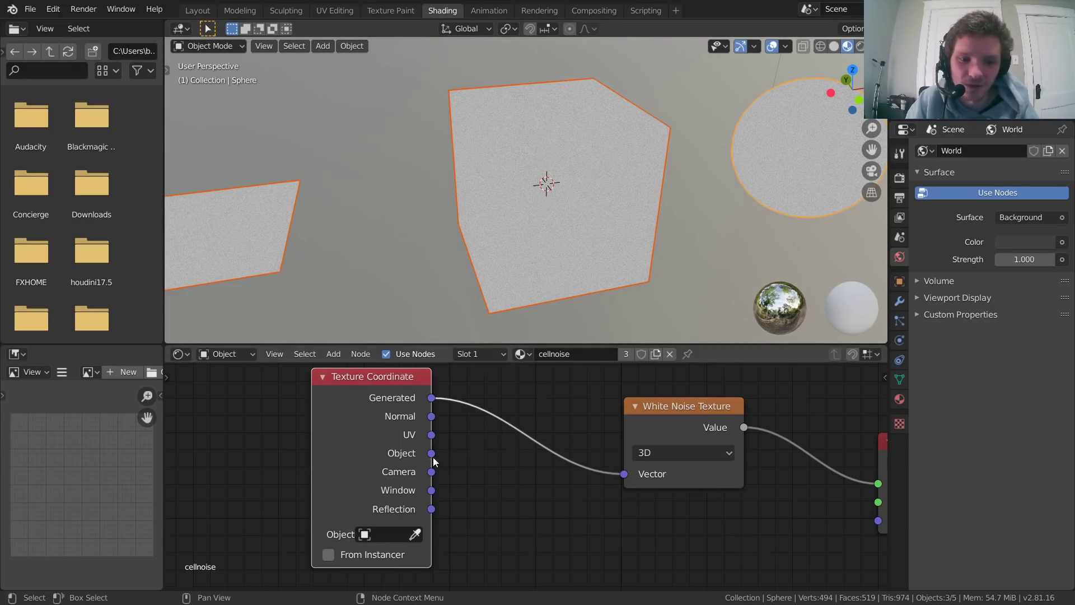
pyautogui.moveTo(432, 453); pyautogui.dragTo(504, 463)
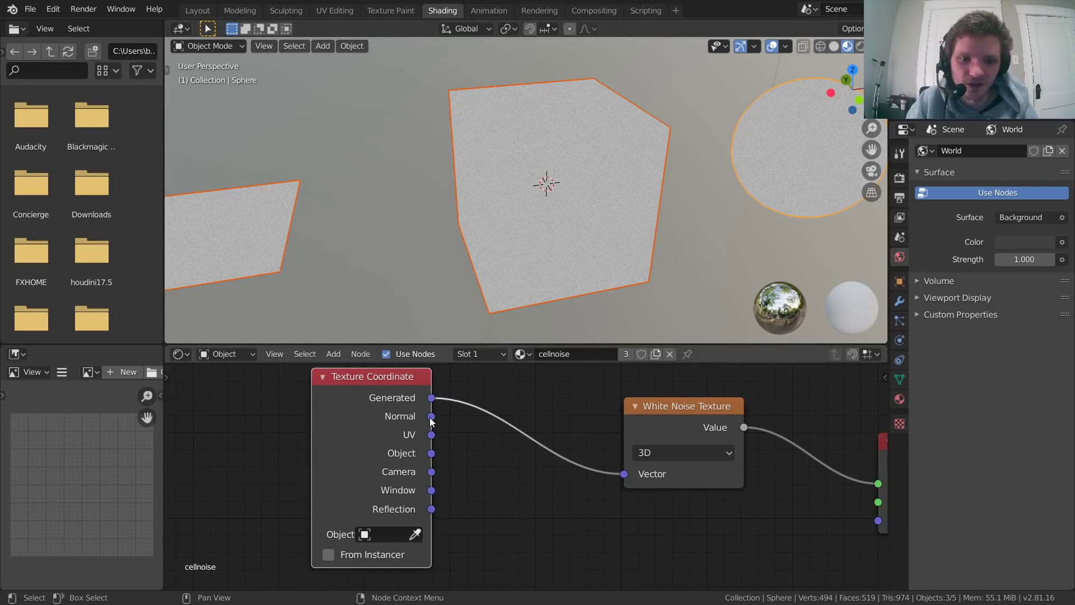
pyautogui.moveTo(431, 437); pyautogui.dragTo(624, 474)
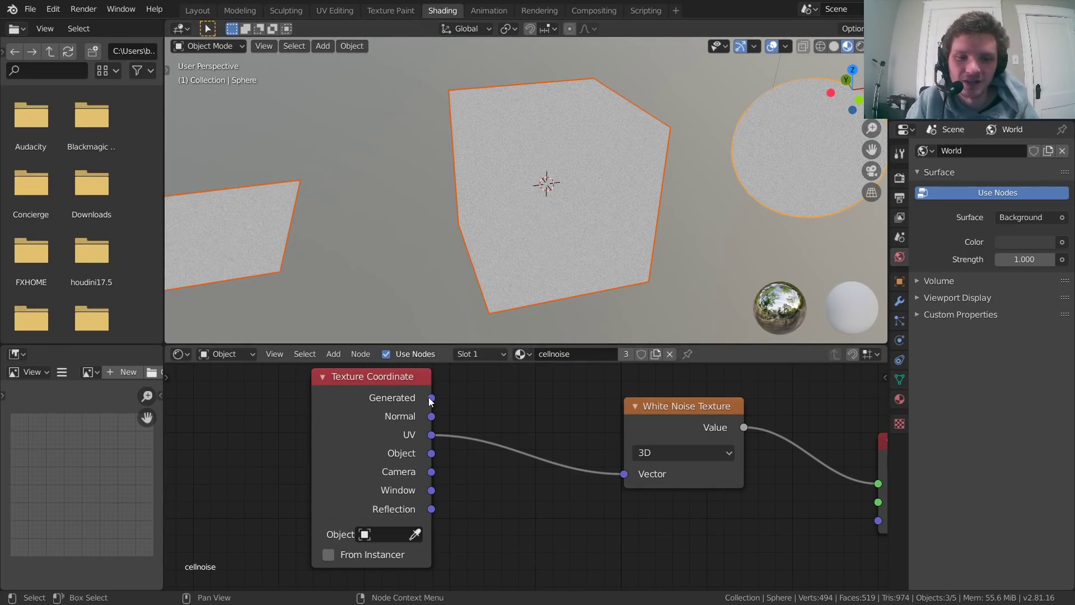
pyautogui.moveTo(432, 397); pyautogui.dragTo(624, 474)
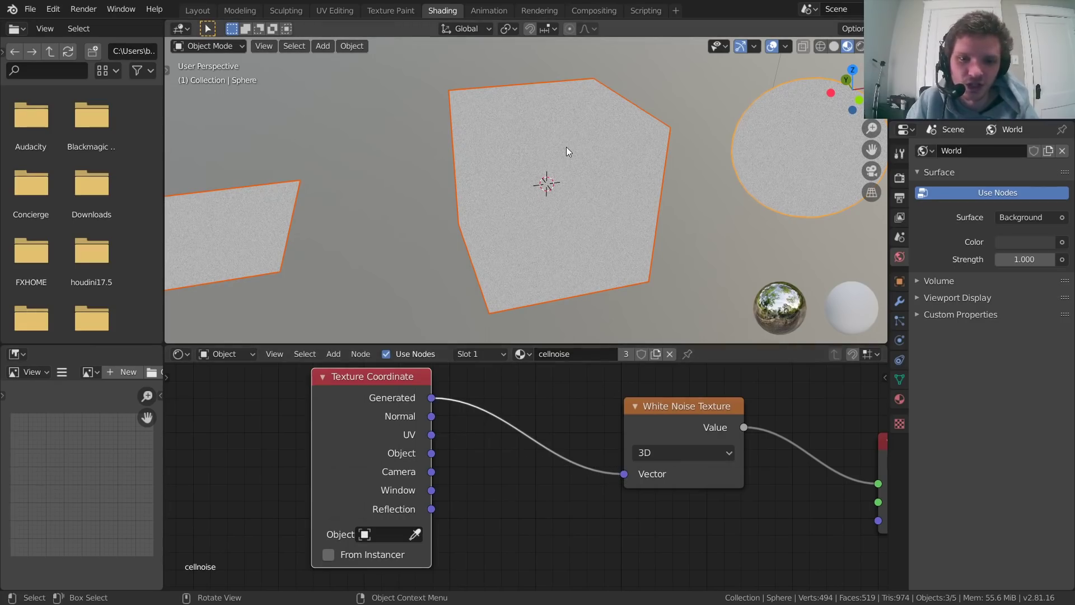
# Zoom and orbit the viewport to inspect the grainy noise on the cube and sphere.
pyautogui.scroll(-2, 567, 149)
pyautogui.moveTo(566, 154); pyautogui.dragTo(513, 180, button='middle')
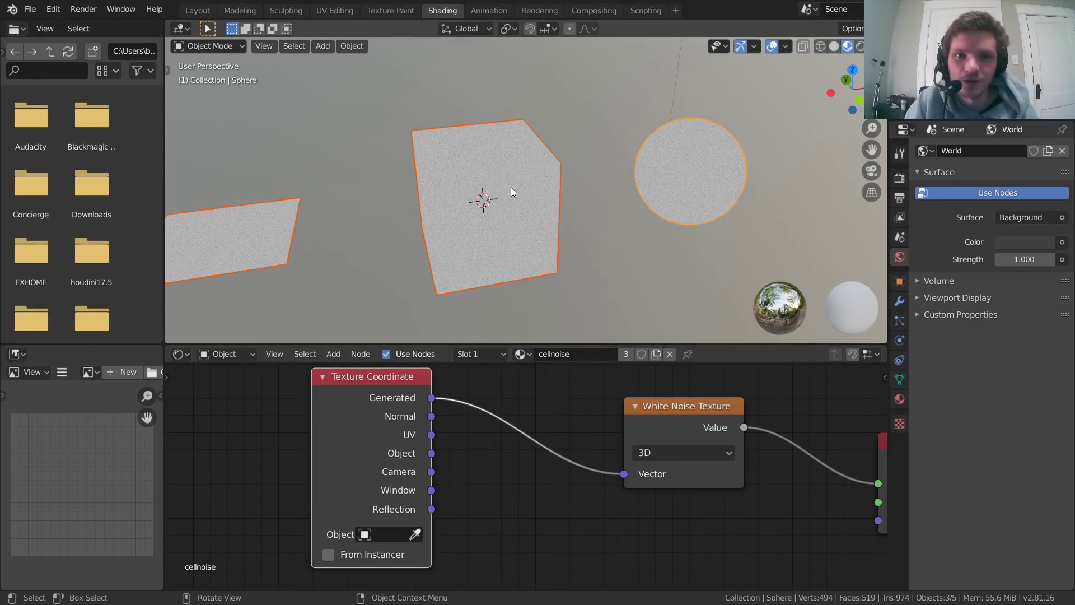
pyautogui.scroll(5, 494, 171)
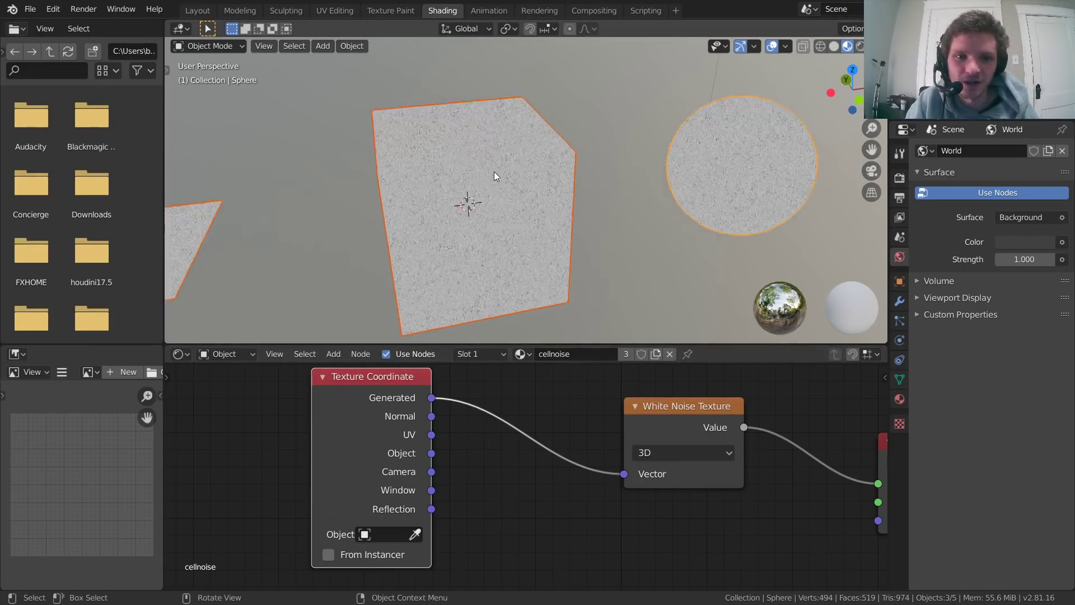
pyautogui.moveTo(409, 170); pyautogui.dragTo(557, 161, button='middle')
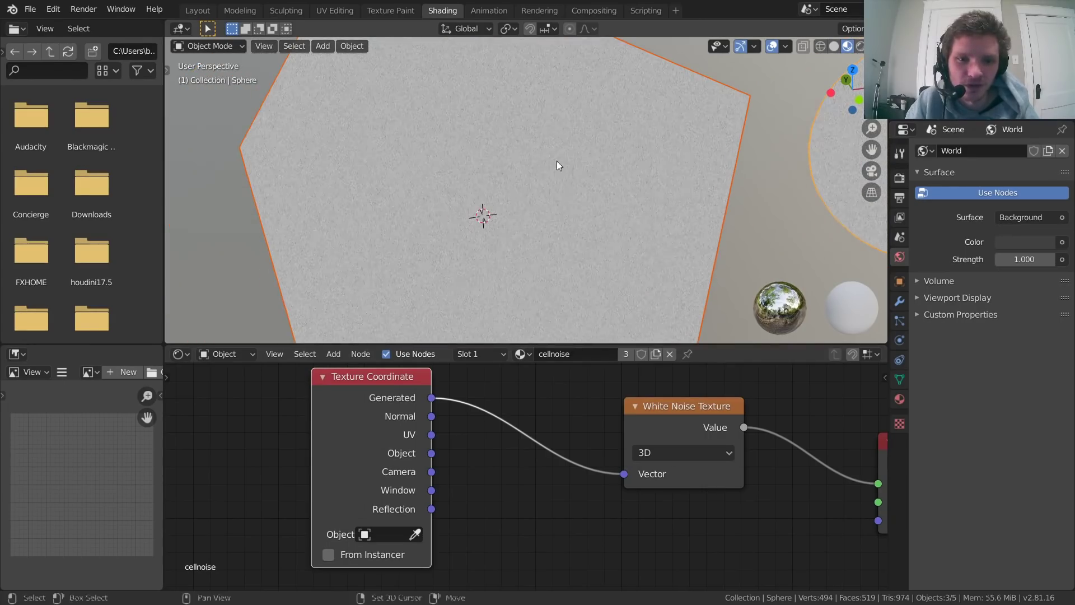
pyautogui.scroll(4, 508, 168)
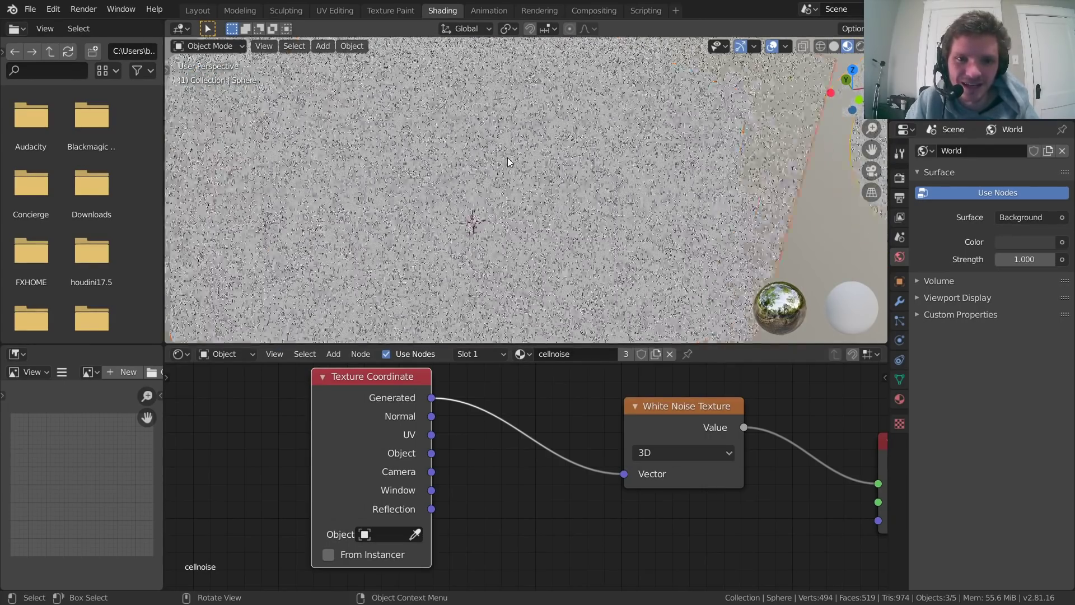
pyautogui.scroll(-3, 505, 170)
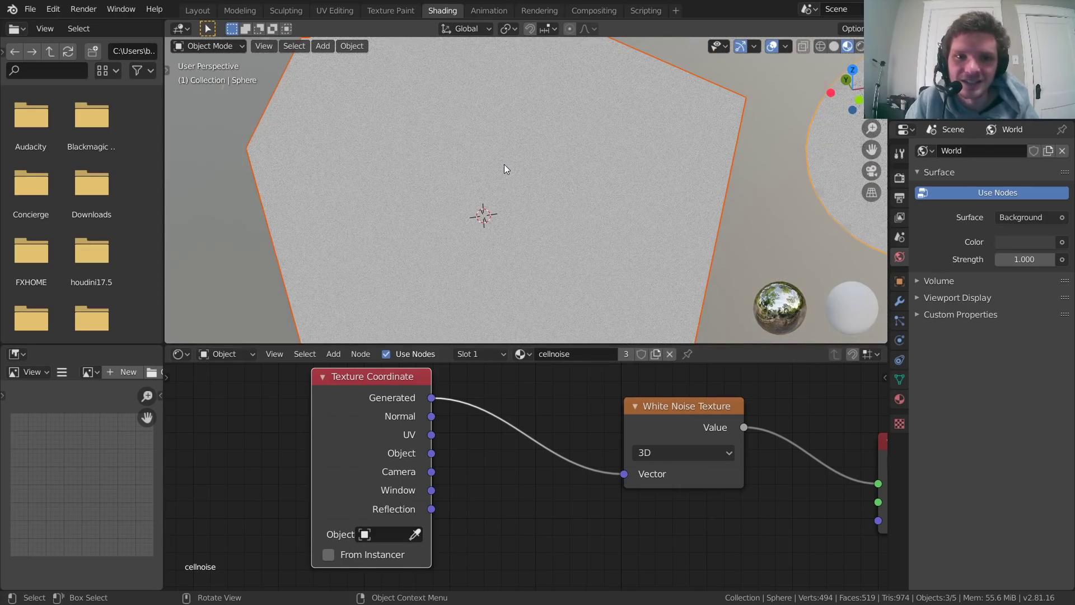
pyautogui.scroll(3, 506, 169)
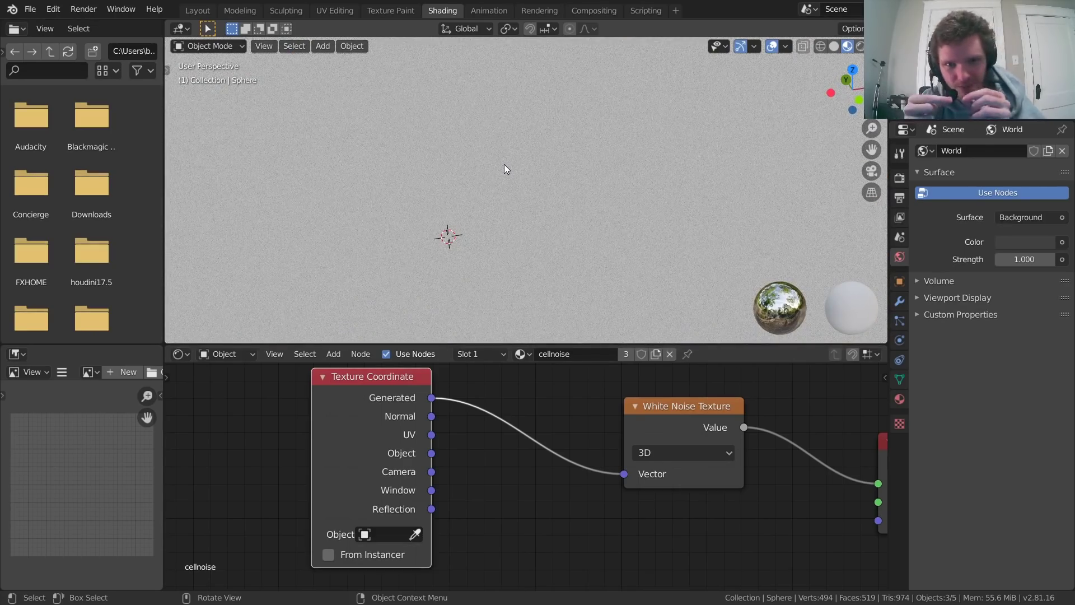
pyautogui.scroll(-4, 506, 170)
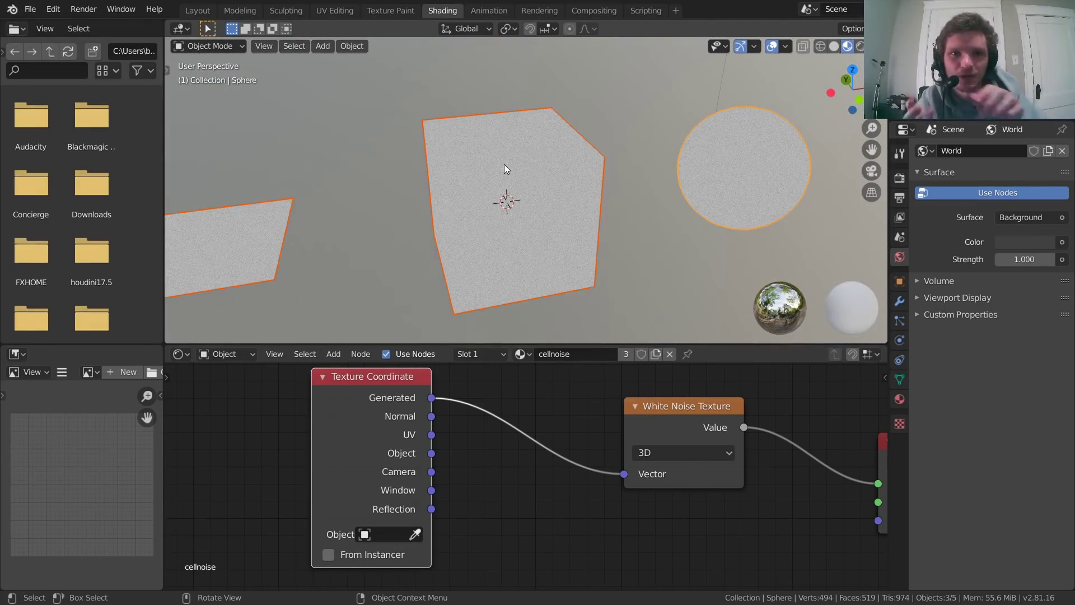
pyautogui.scroll(5, 574, 194)
pyautogui.scroll(-3, 574, 193)
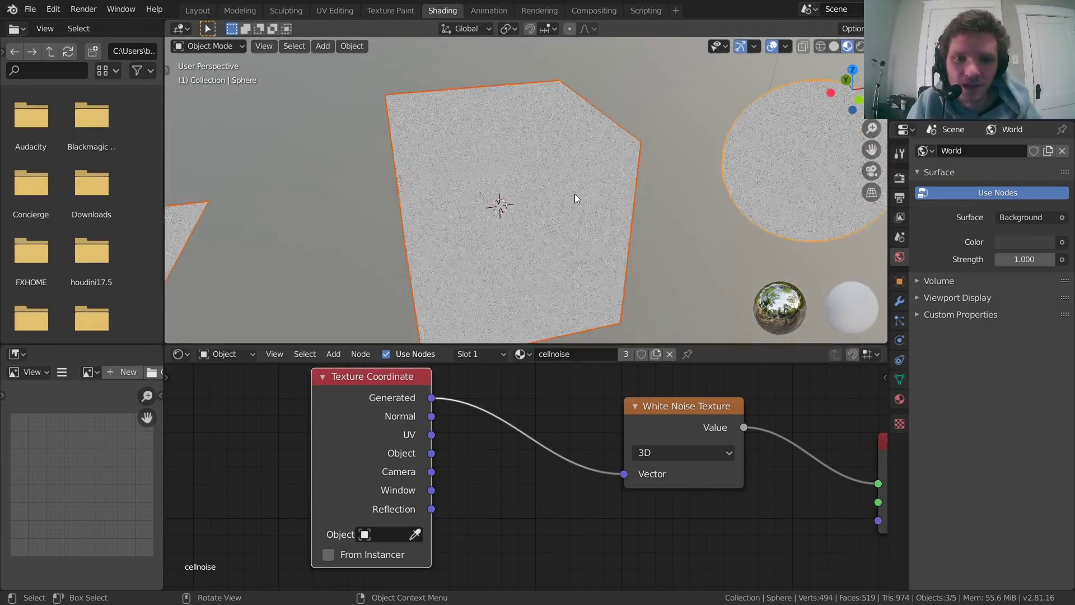
pyautogui.scroll(-3, 575, 195)
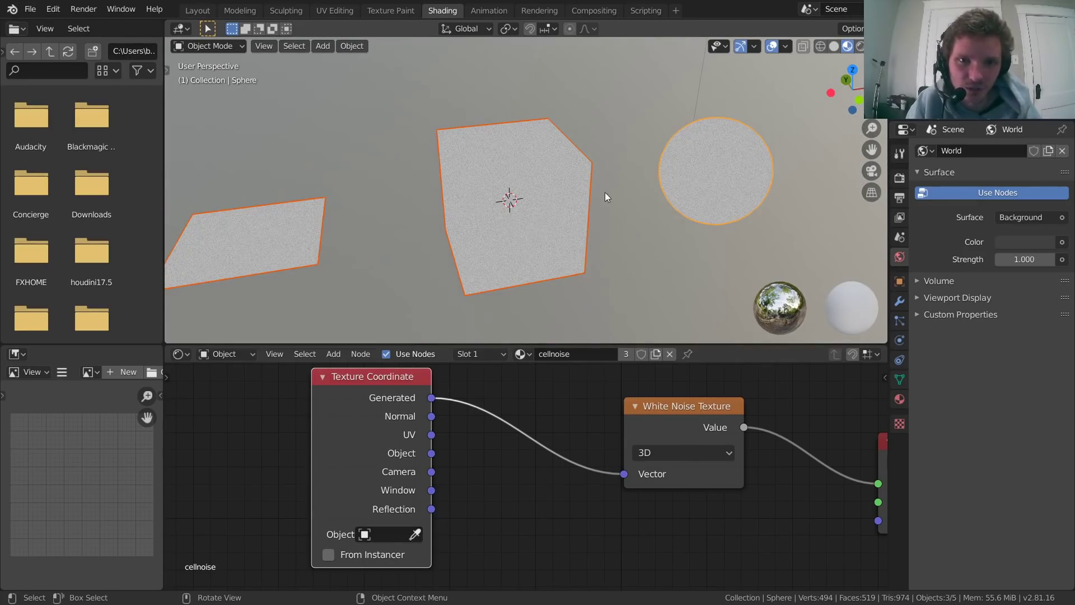
# Deselect all objects and pan the node editor to the Material Output node.
pyautogui.click(613, 252)
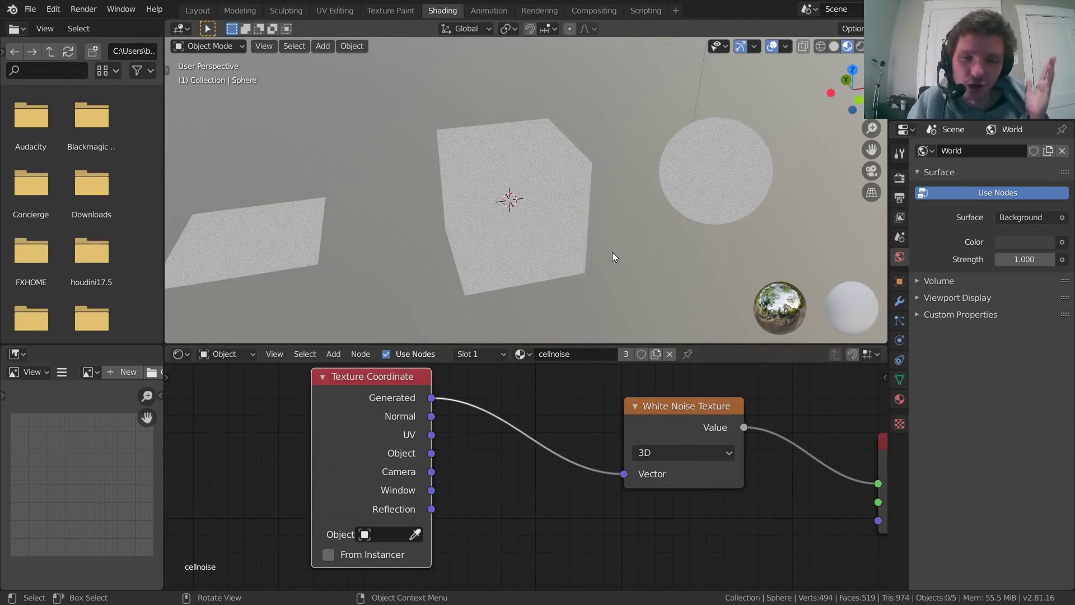
pyautogui.moveTo(667, 401); pyautogui.dragTo(493, 422, button='middle')
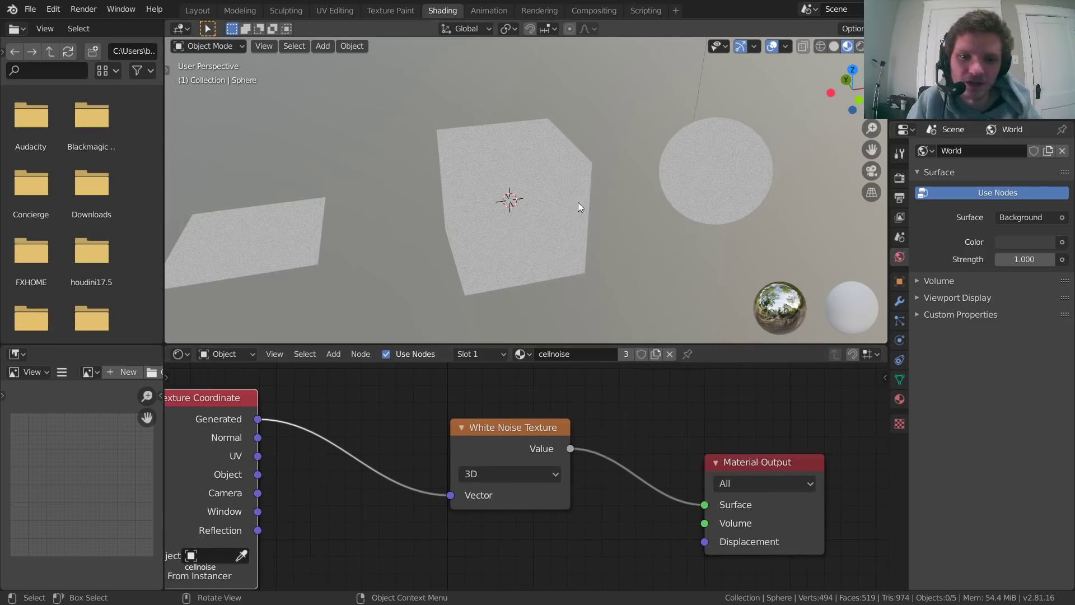
pyautogui.moveTo(578, 203); pyautogui.dragTo(530, 202, button='middle')
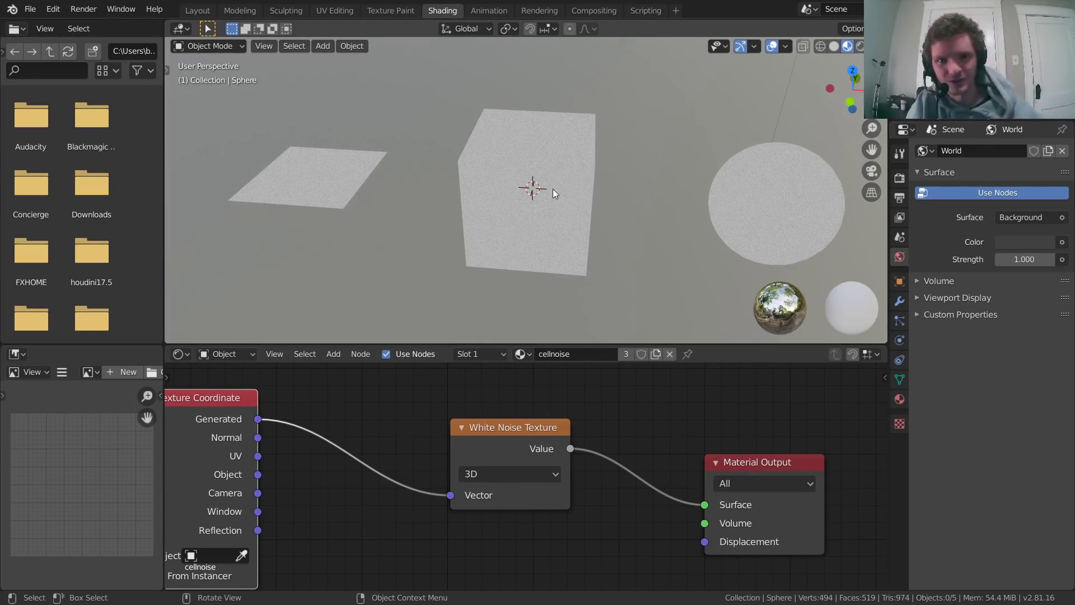
# Insert a Voronoi Texture node onto the Generated-to-White Noise link.
pyautogui.moveTo(368, 430); pyautogui.dragTo(613, 449, button='middle')
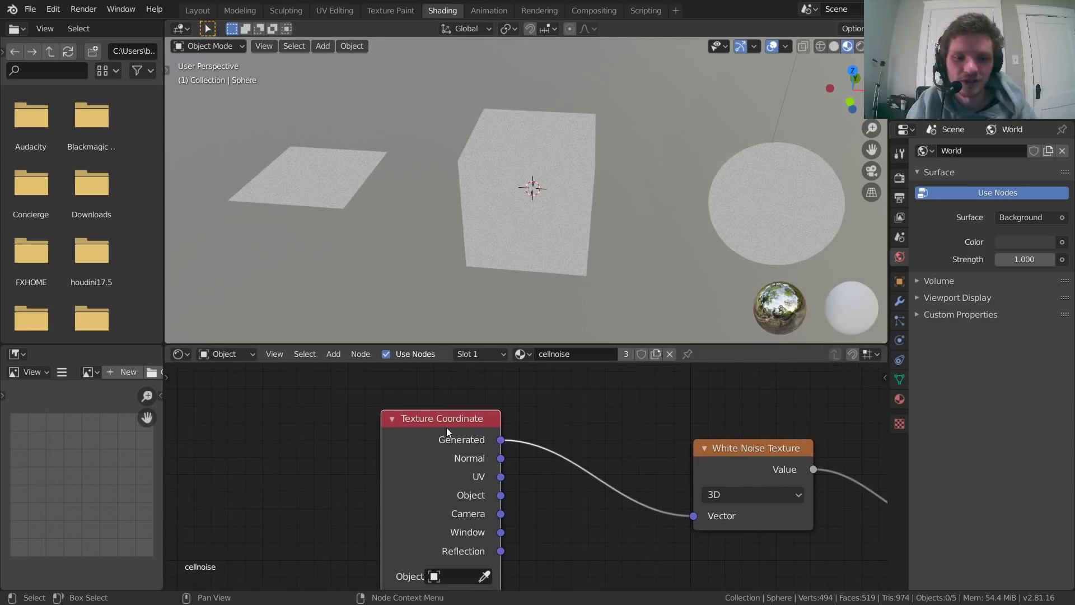
pyautogui.moveTo(447, 429); pyautogui.dragTo(245, 408)
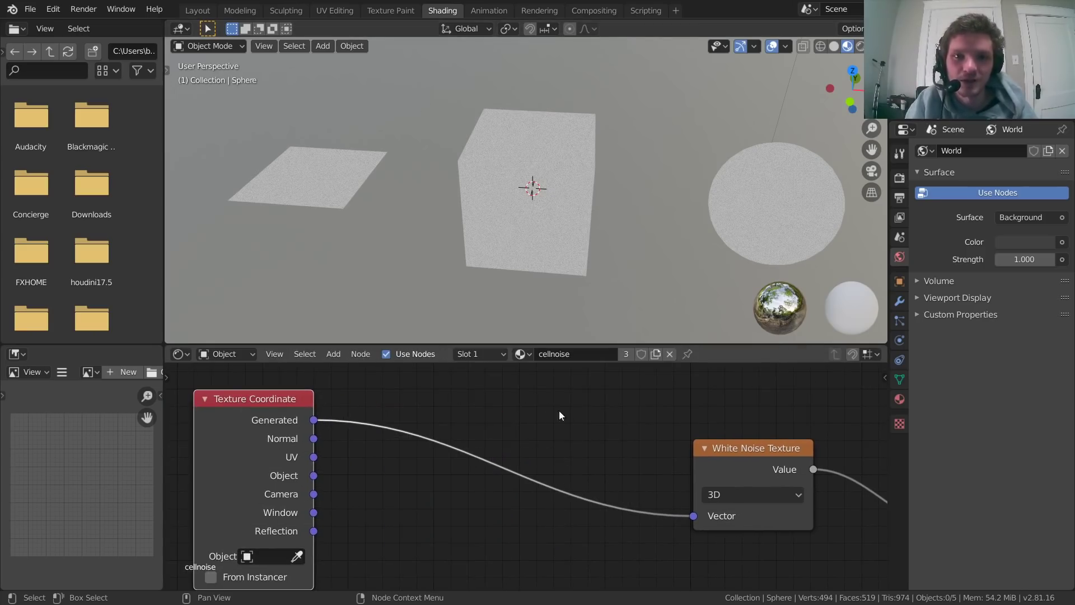
pyautogui.moveTo(559, 411); pyautogui.dragTo(458, 429, button='middle')
pyautogui.hotkey('shift', 'a')
pyautogui.write('svoro')
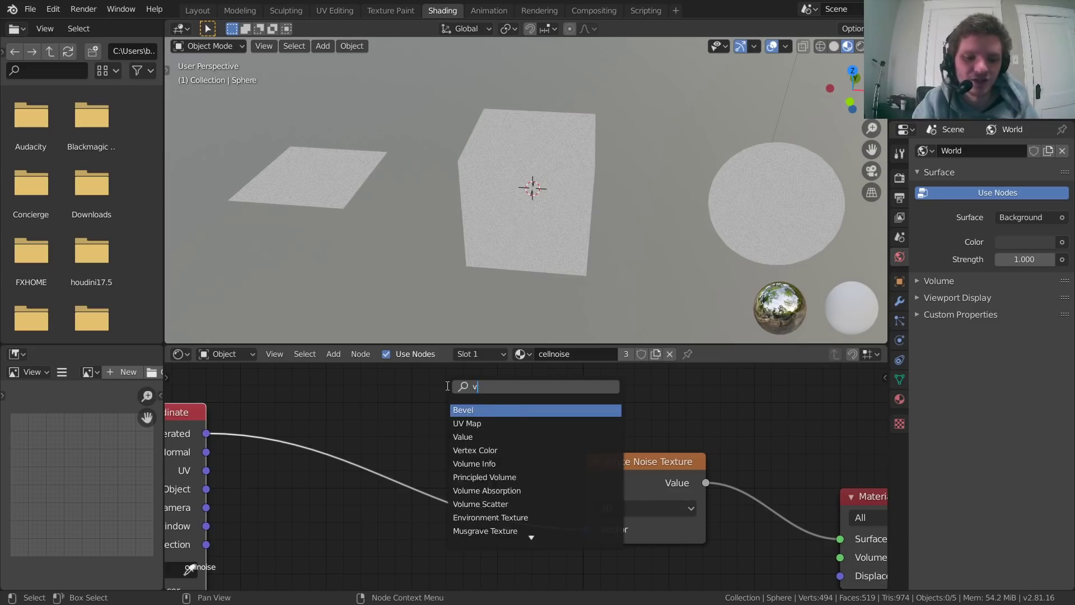
pyautogui.press('Return')
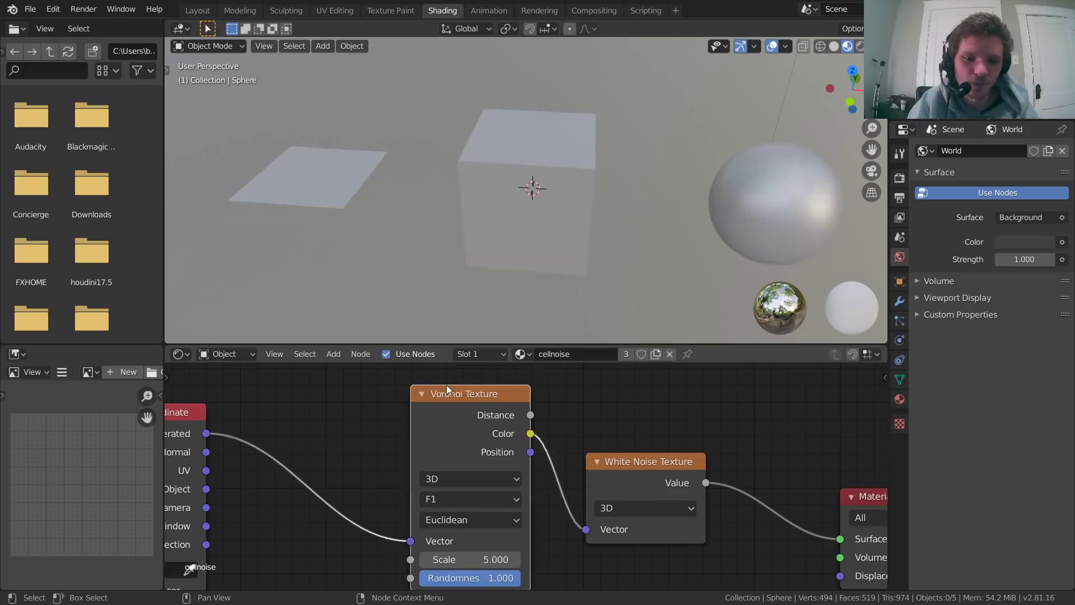
pyautogui.click(445, 384)
# Tidy the Texture Coordinate, Voronoi and White Noise nodes, then inspect the grey cells.
pyautogui.keyDown('ctrl'); pyautogui.hscroll(-6, 445, 385); pyautogui.keyUp('ctrl')
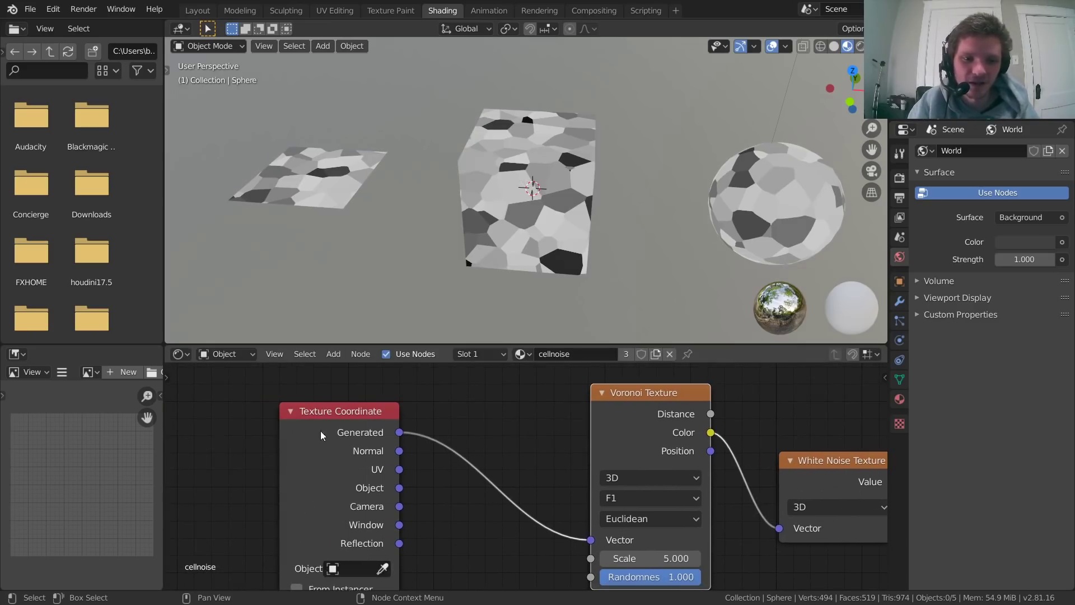
pyautogui.moveTo(321, 434); pyautogui.dragTo(308, 422)
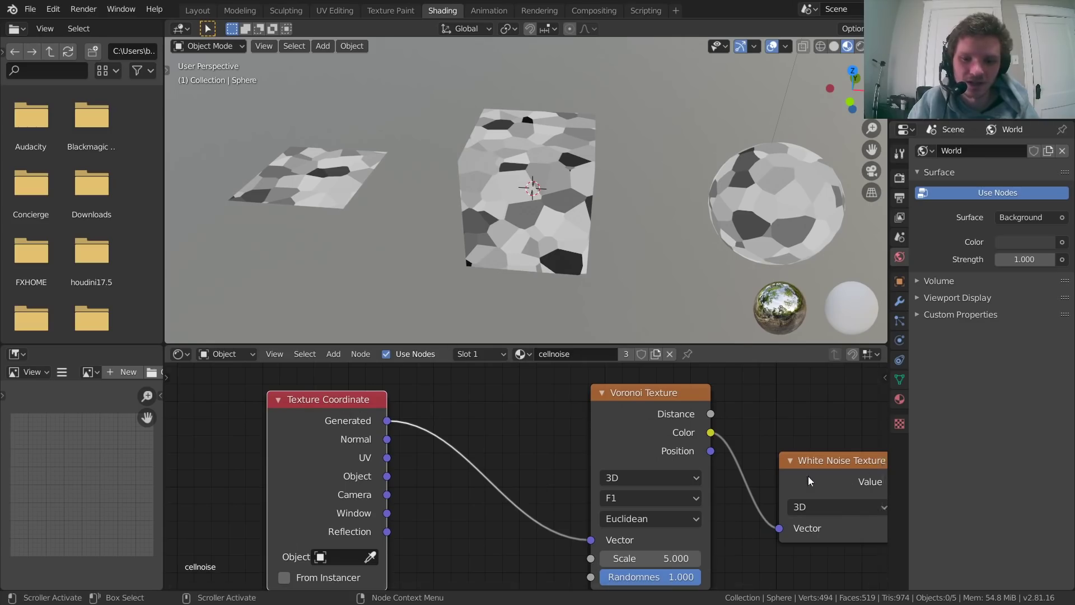
pyautogui.moveTo(809, 481); pyautogui.dragTo(518, 492, button='middle')
pyautogui.press('Home')
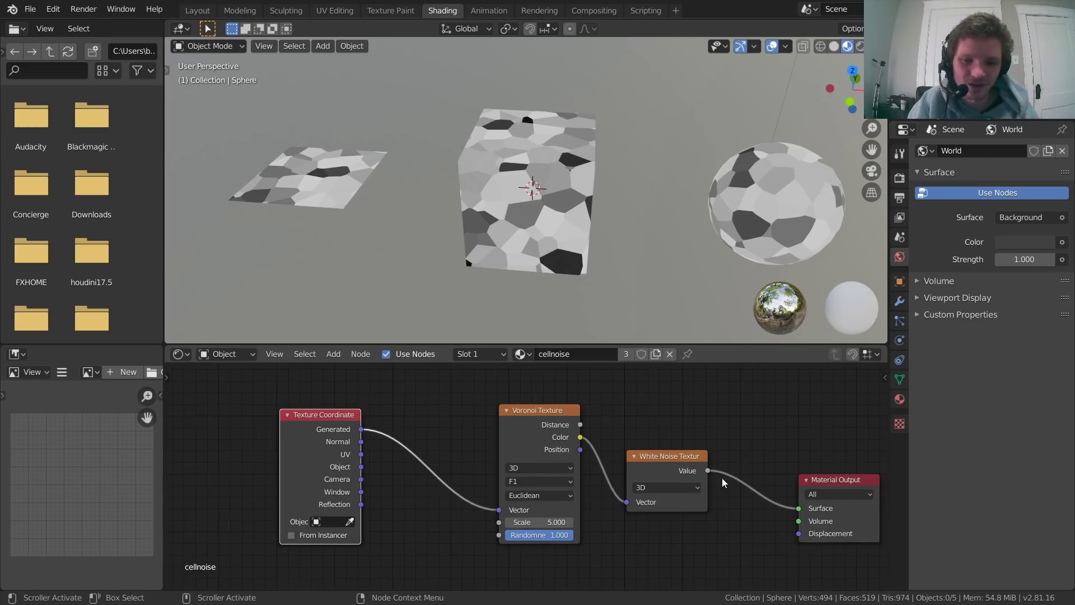
pyautogui.moveTo(670, 463); pyautogui.dragTo(679, 460)
pyautogui.moveTo(538, 418); pyautogui.dragTo(494, 415)
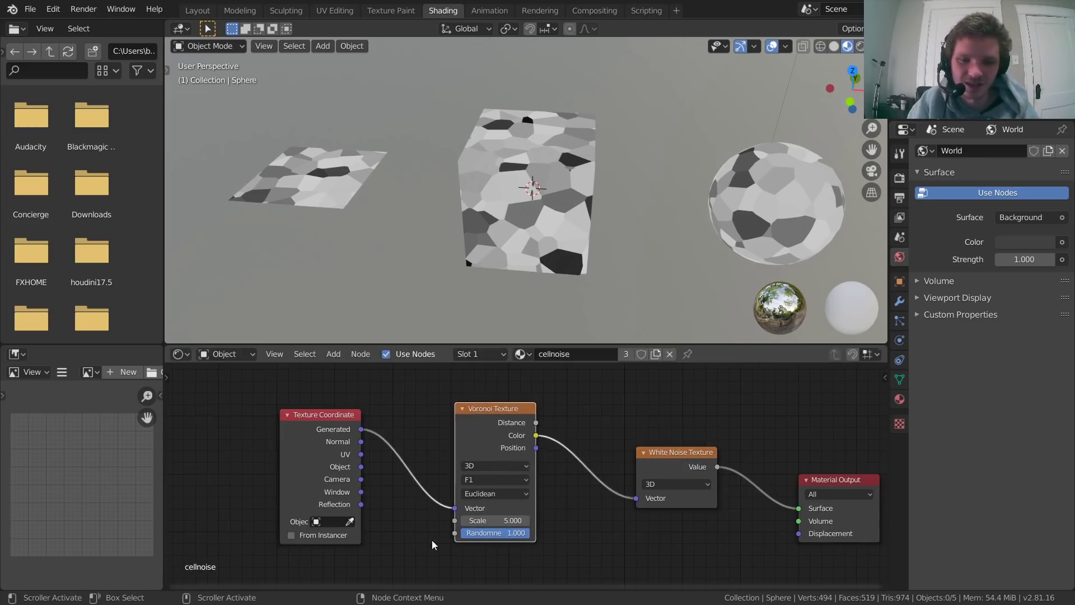
pyautogui.scroll(3, 556, 220)
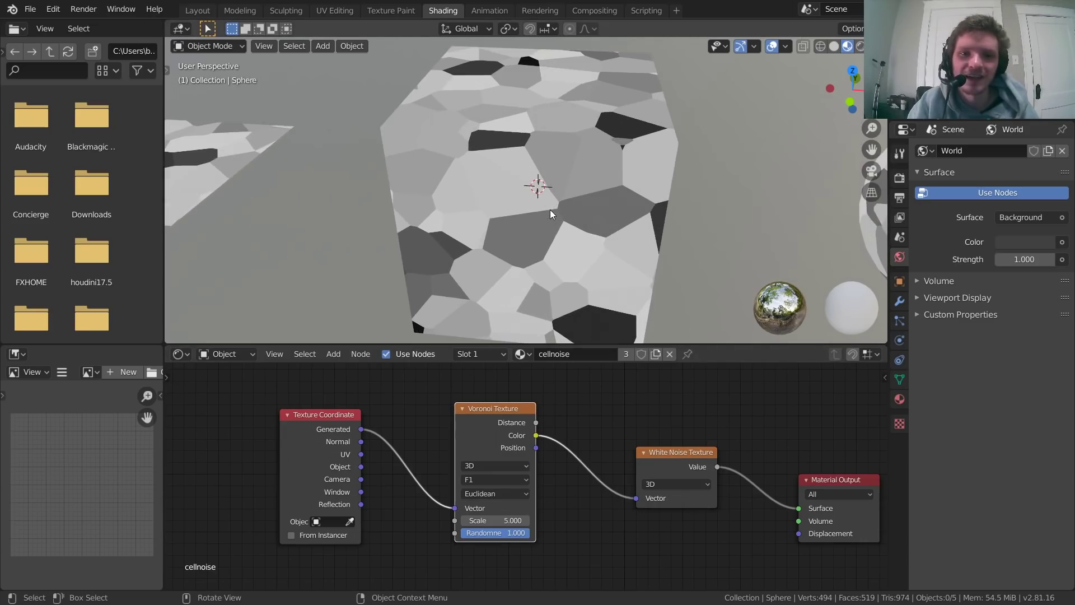
pyautogui.moveTo(498, 168); pyautogui.dragTo(532, 235, button='middle')
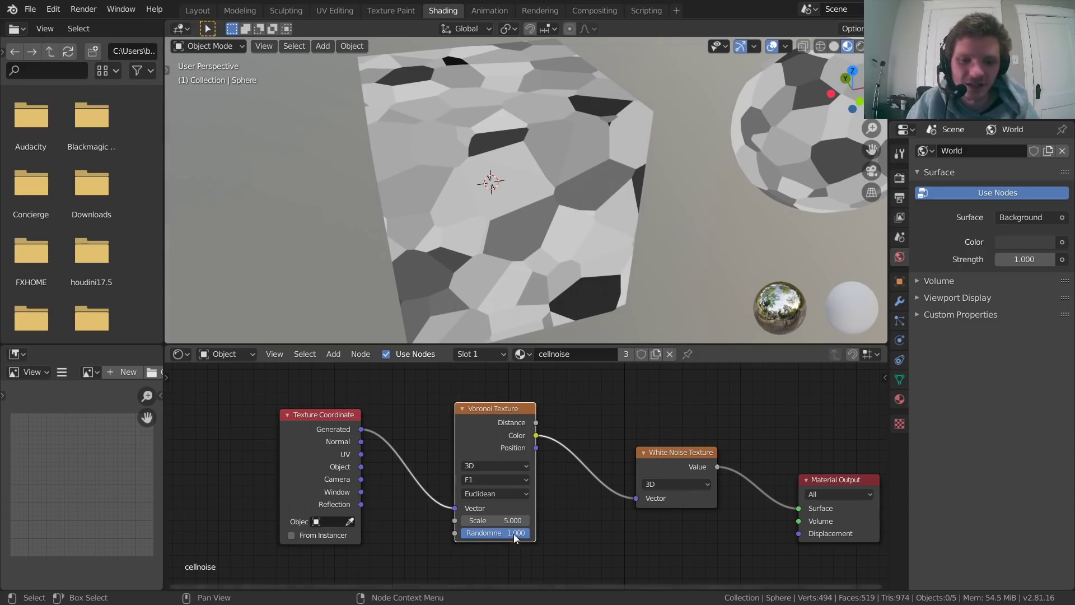
# Set Voronoi Randomness to 0.000 and feed Voronoi Position into the White Noise Vector.
pyautogui.moveTo(496, 533); pyautogui.dragTo(448, 533)
pyautogui.scroll(-3, 493, 132)
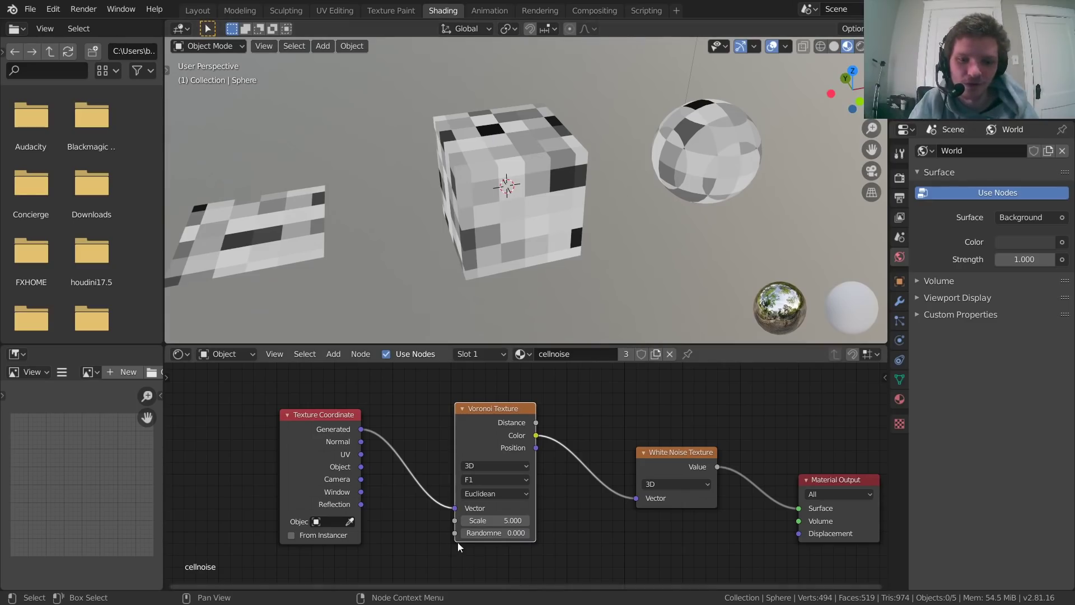
pyautogui.moveTo(492, 533)
pyautogui.mouseDown()
pyautogui.moveTo(540, 533)
pyautogui.moveTo(500, 533)
pyautogui.mouseUp()
pyautogui.scroll(4, 525, 160)
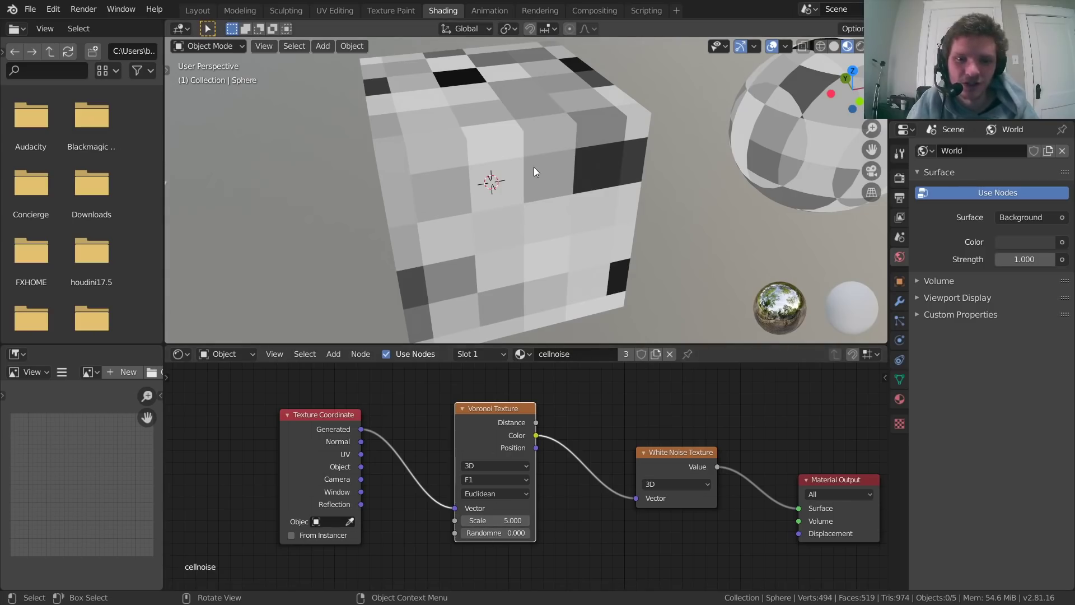
pyautogui.scroll(-3, 533, 167)
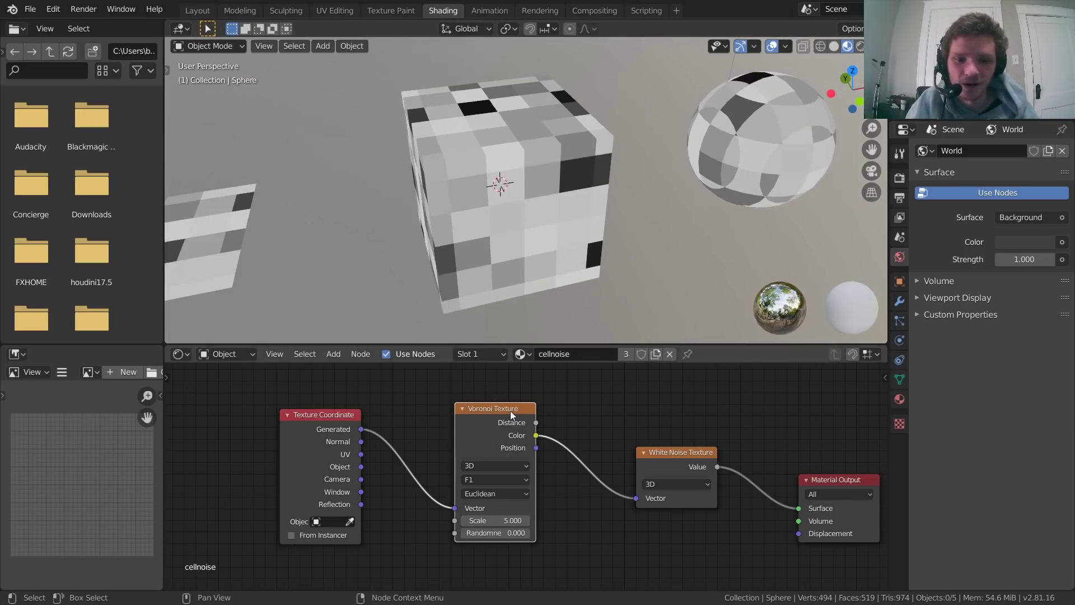
pyautogui.moveTo(510, 411); pyautogui.dragTo(687, 509)
pyautogui.scroll(2, 499, 436)
pyautogui.scroll(-2, 456, 142)
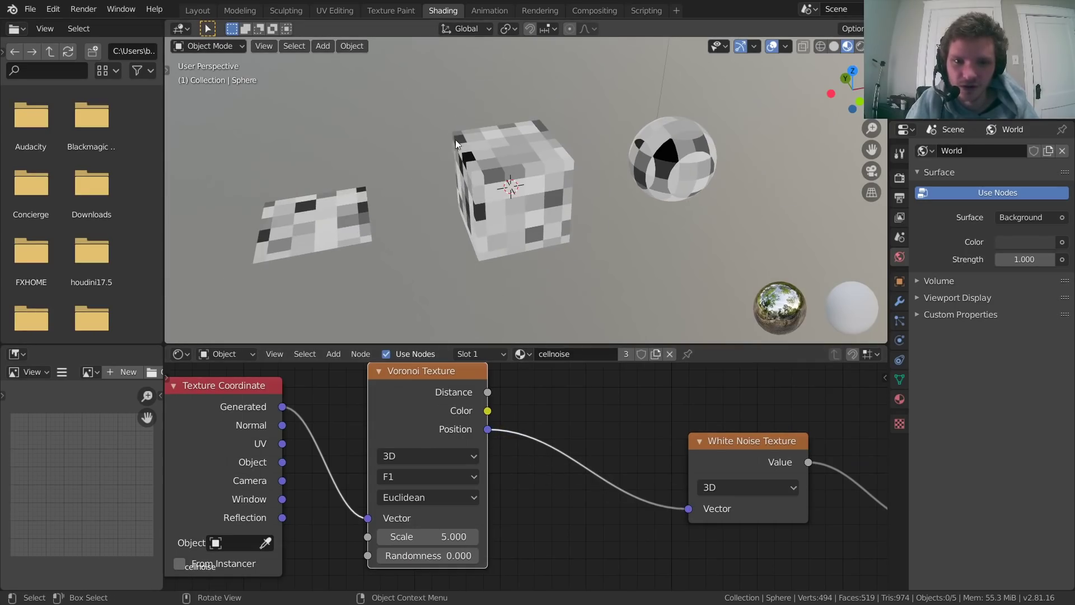
# Preview the Voronoi Distance and Color outputs on the objects.
pyautogui.moveTo(465, 373); pyautogui.dragTo(392, 402, button='middle')
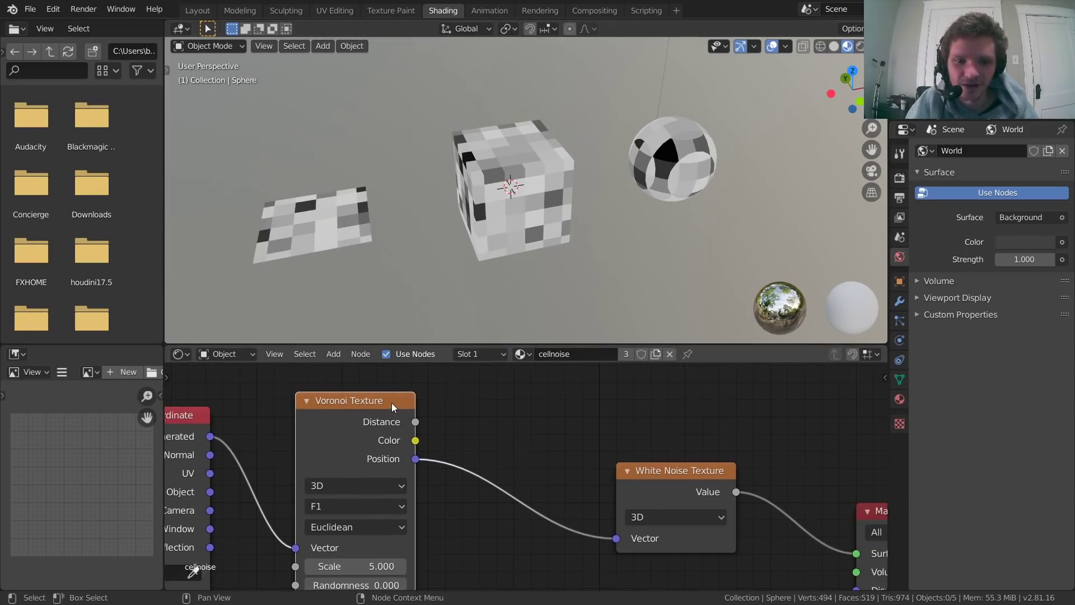
pyautogui.keyDown('ctrl'); pyautogui.keyDown('shift'); pyautogui.click(388, 402); pyautogui.keyUp('shift'); pyautogui.keyUp('ctrl')
pyautogui.keyDown('ctrl'); pyautogui.keyDown('shift'); pyautogui.click(387, 402); pyautogui.keyUp('shift'); pyautogui.keyUp('ctrl')
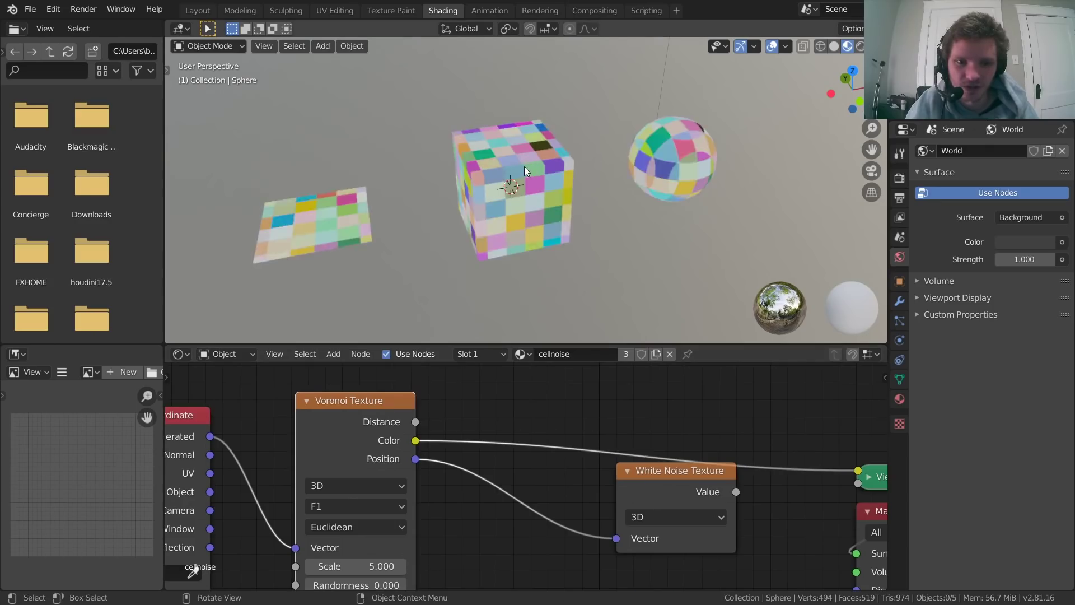
# Preview the Voronoi Position output, then connect White Noise Value to Material Output Surface.
pyautogui.scroll(3, 524, 166)
pyautogui.moveTo(399, 428); pyautogui.dragTo(406, 418)
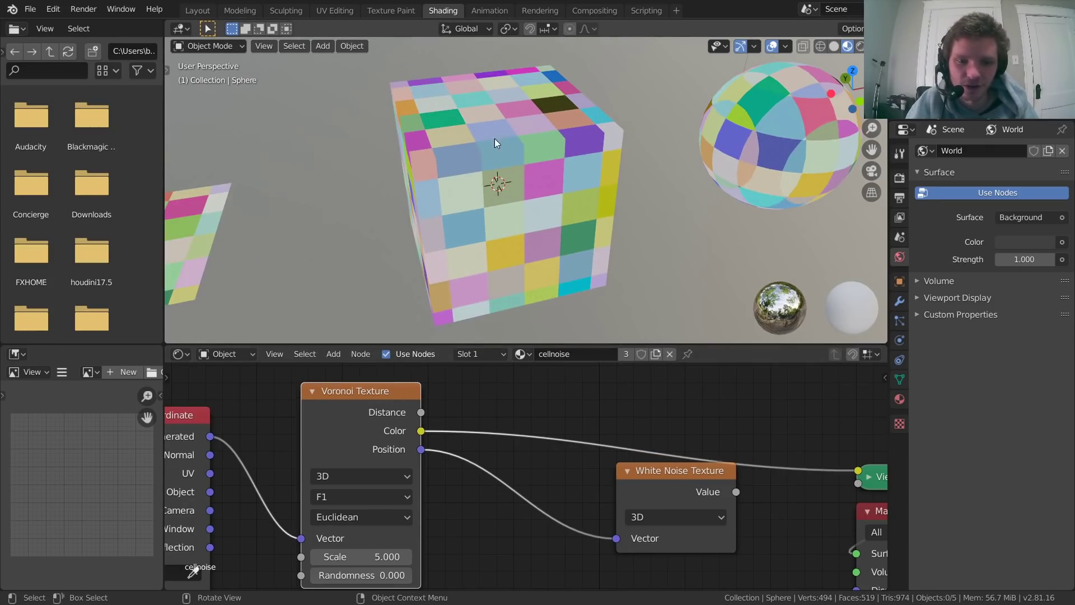
pyautogui.moveTo(495, 139); pyautogui.dragTo(472, 136, button='middle')
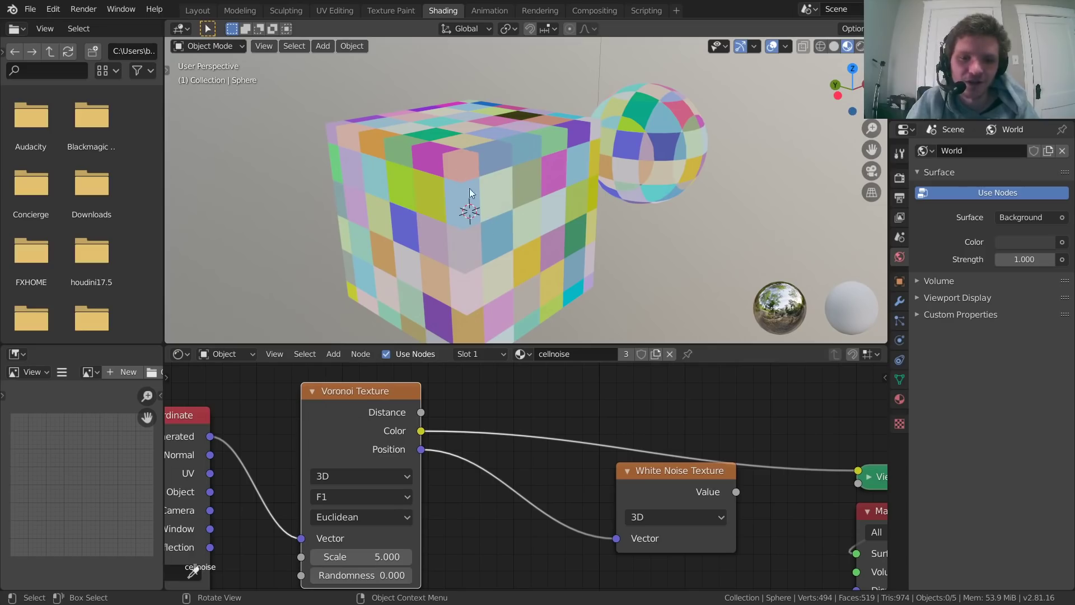
pyautogui.keyDown('ctrl'); pyautogui.keyDown('shift'); pyautogui.click(393, 402); pyautogui.keyUp('shift'); pyautogui.keyUp('ctrl')
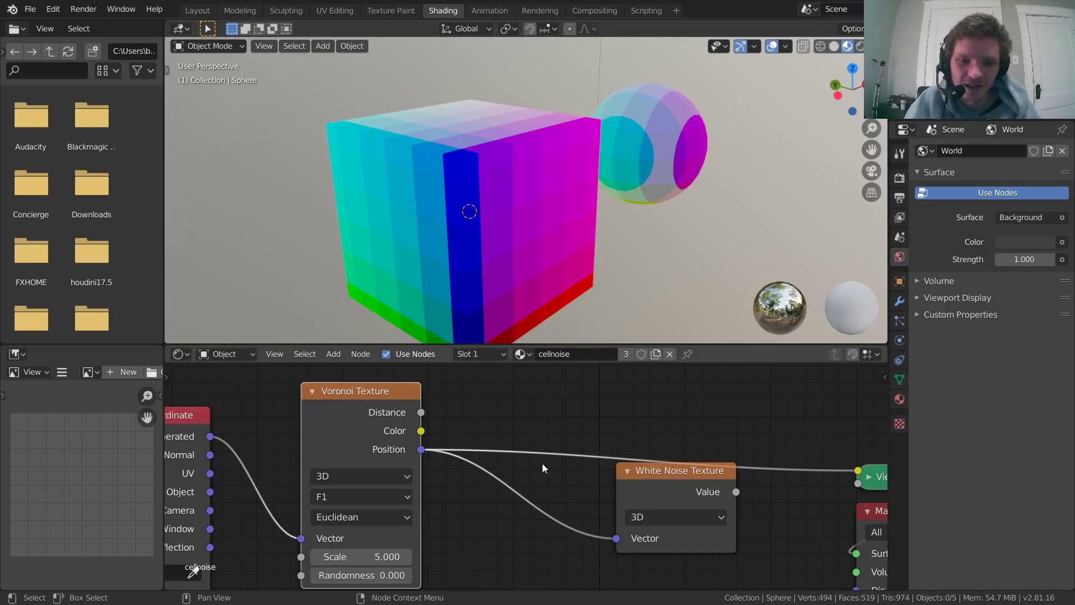
pyautogui.moveTo(667, 497); pyautogui.dragTo(437, 473, button='middle')
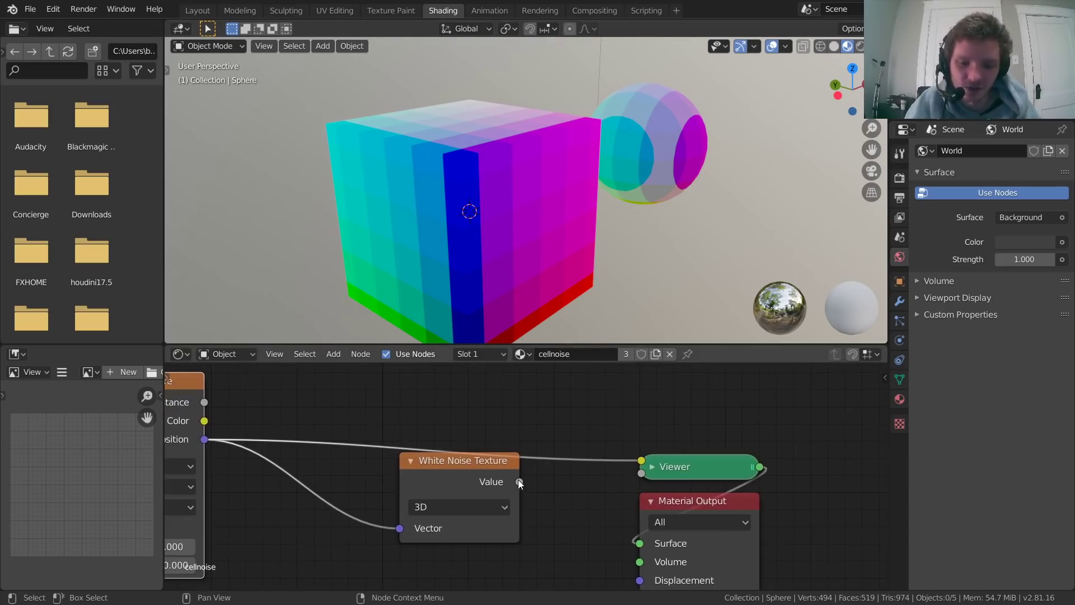
pyautogui.moveTo(519, 482); pyautogui.dragTo(641, 544)
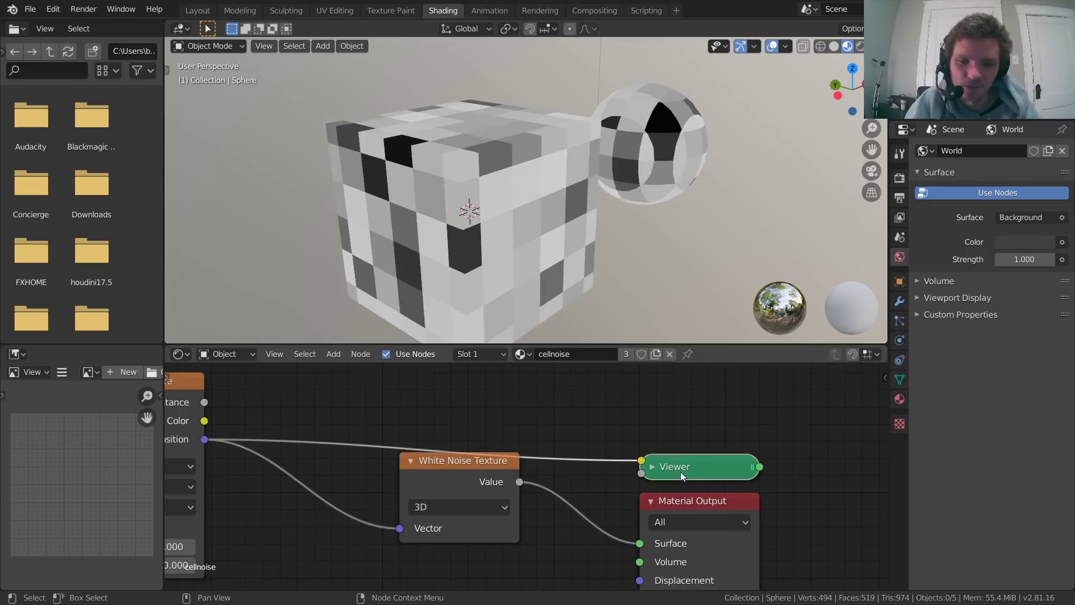
# Delete the Viewer node so White Noise again shades the cube, sphere and plane in grey squares.
pyautogui.press('x')
pyautogui.scroll(-3, 474, 186)
pyautogui.moveTo(474, 186); pyautogui.dragTo(404, 227, button='middle')
pyautogui.scroll(6, 514, 171)
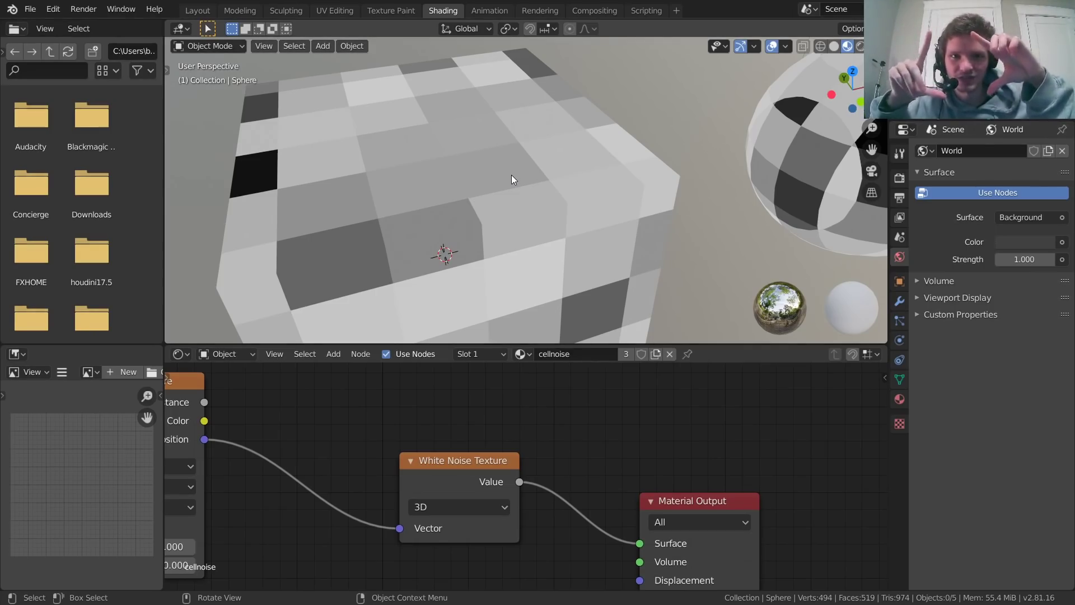
pyautogui.moveTo(438, 462); pyautogui.dragTo(433, 459)
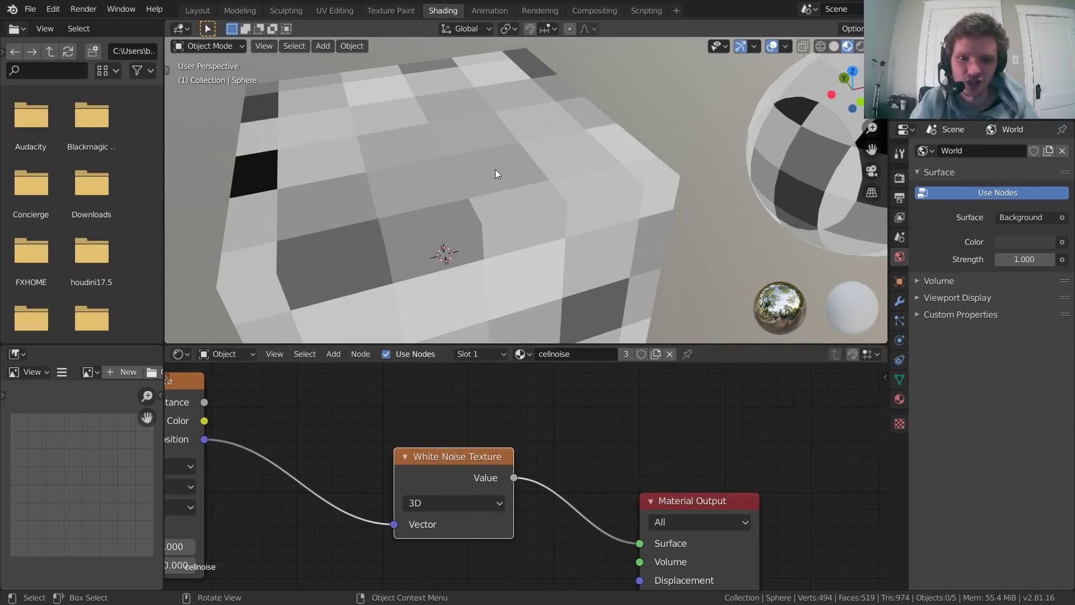
pyautogui.scroll(-5, 501, 165)
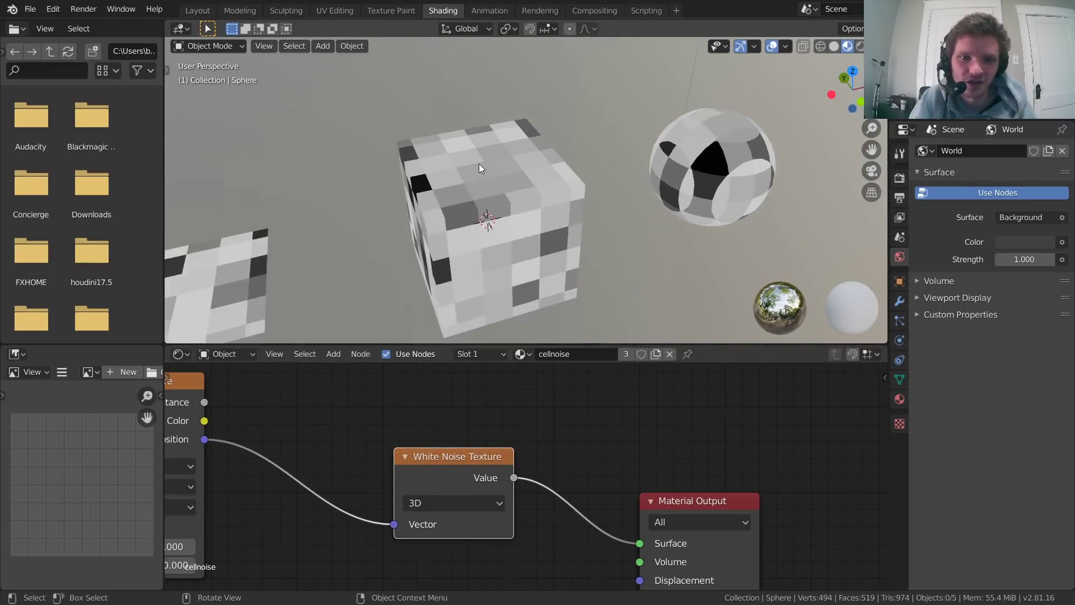
pyautogui.scroll(-3, 483, 171)
pyautogui.moveTo(482, 173); pyautogui.dragTo(500, 240, button='middle')
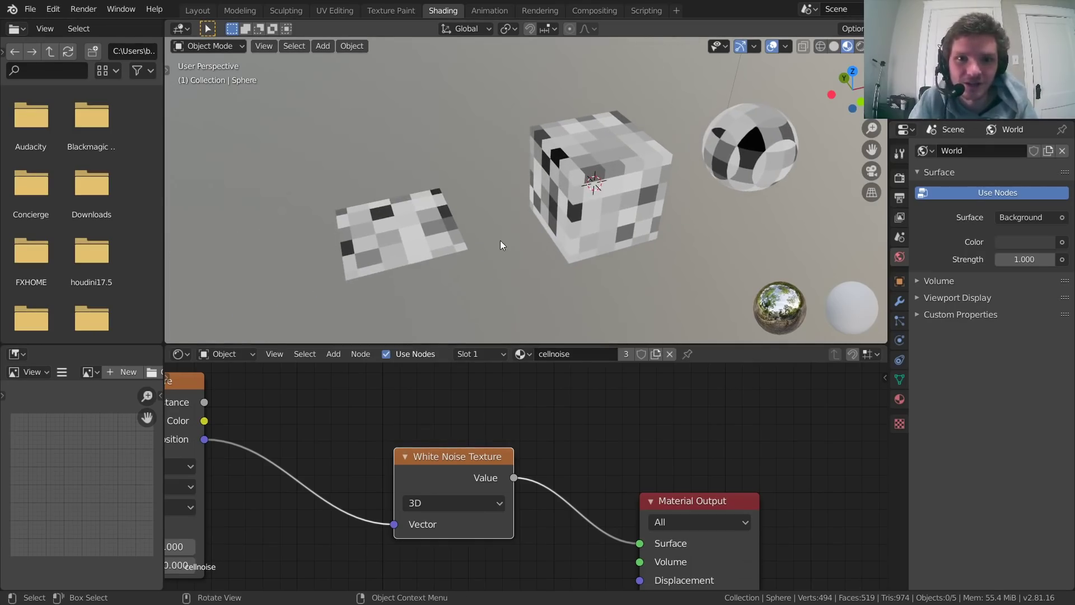
pyautogui.scroll(-3, 438, 400)
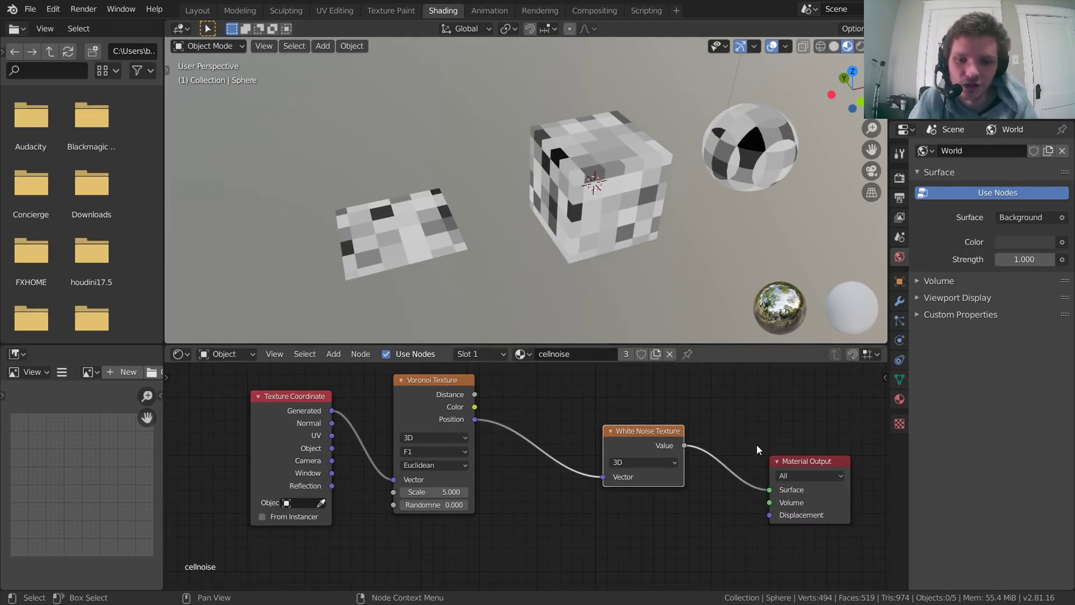
# Raise Voronoi Randomness to about 0.25 and push the Voronoi Scale up for finer cells.
pyautogui.scroll(2, 463, 485)
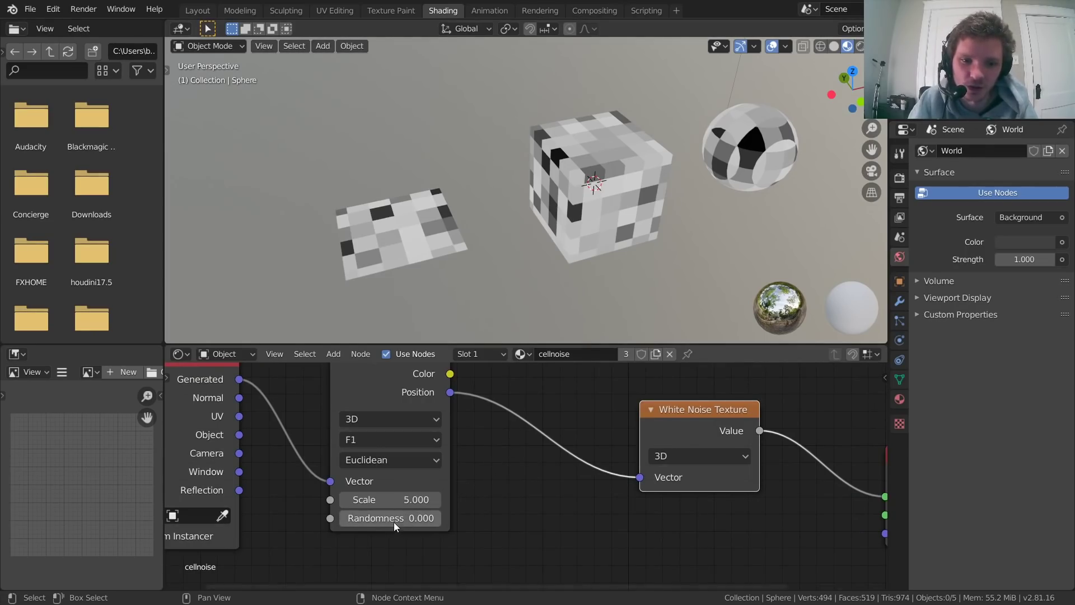
pyautogui.moveTo(389, 517)
pyautogui.mouseDown()
pyautogui.moveTo(474, 518)
pyautogui.moveTo(386, 518)
pyautogui.mouseUp()
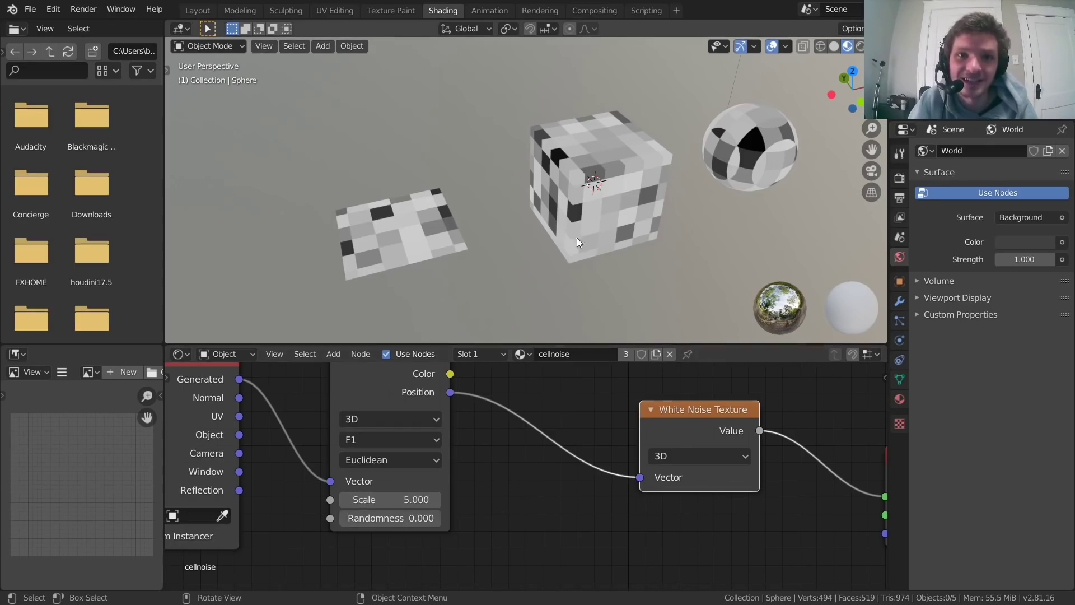
pyautogui.scroll(4, 579, 234)
pyautogui.keyDown('shift'); pyautogui.moveTo(641, 224); pyautogui.dragTo(460, 270, button='middle'); pyautogui.keyUp('shift')
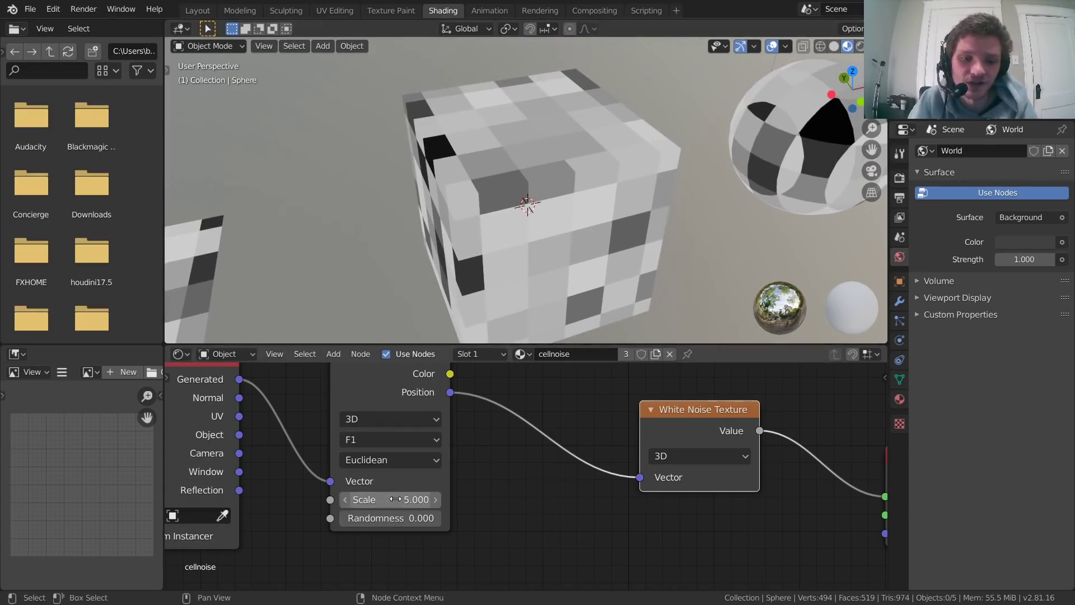
pyautogui.moveTo(390, 499); pyautogui.dragTo(445, 500)
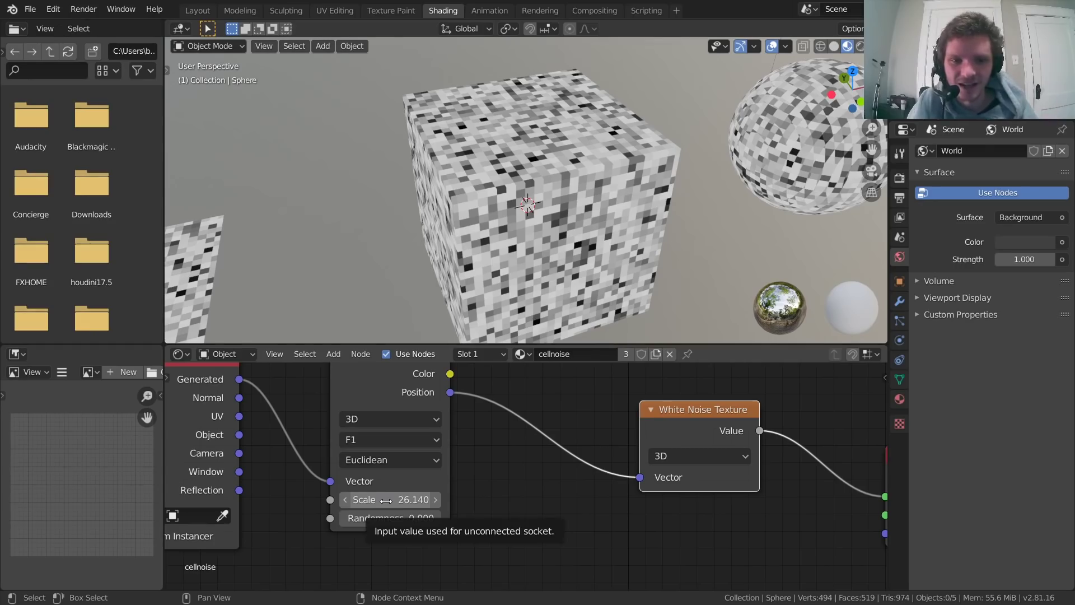
pyautogui.moveTo(392, 500); pyautogui.dragTo(531, 500)
# Set the Voronoi Scale back to 1 for a few large flat blocks.
pyautogui.scroll(2, 532, 206)
pyautogui.scroll(2, 532, 206)
pyautogui.click(390, 500)
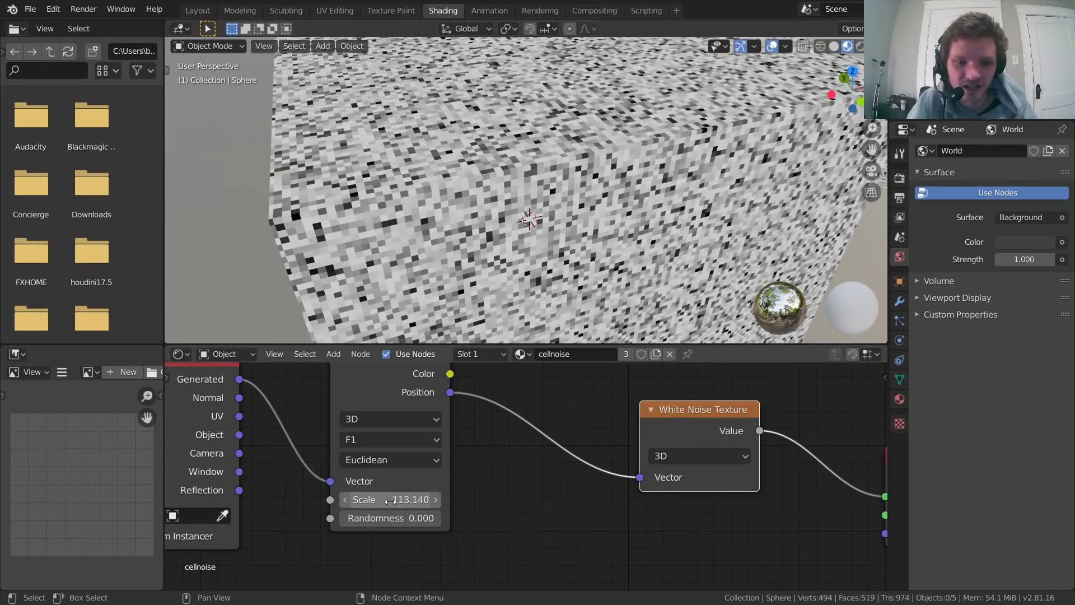
pyautogui.write('1')
pyautogui.press('Return')
pyautogui.scroll(-5, 489, 278)
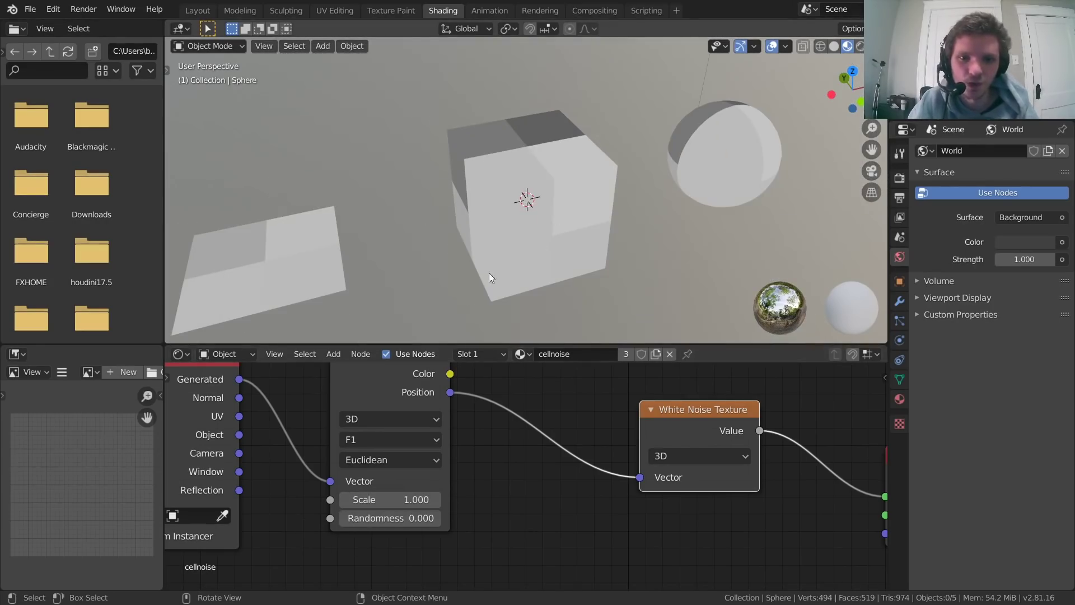
# Raise the Voronoi Scale to 16.1 for a fine grid of small squares.
pyautogui.moveTo(548, 252); pyautogui.dragTo(311, 267, button='middle')
pyautogui.moveTo(804, 194); pyautogui.dragTo(593, 161, button='middle')
pyautogui.moveTo(392, 499); pyautogui.dragTo(479, 499)
pyautogui.scroll(4, 694, 144)
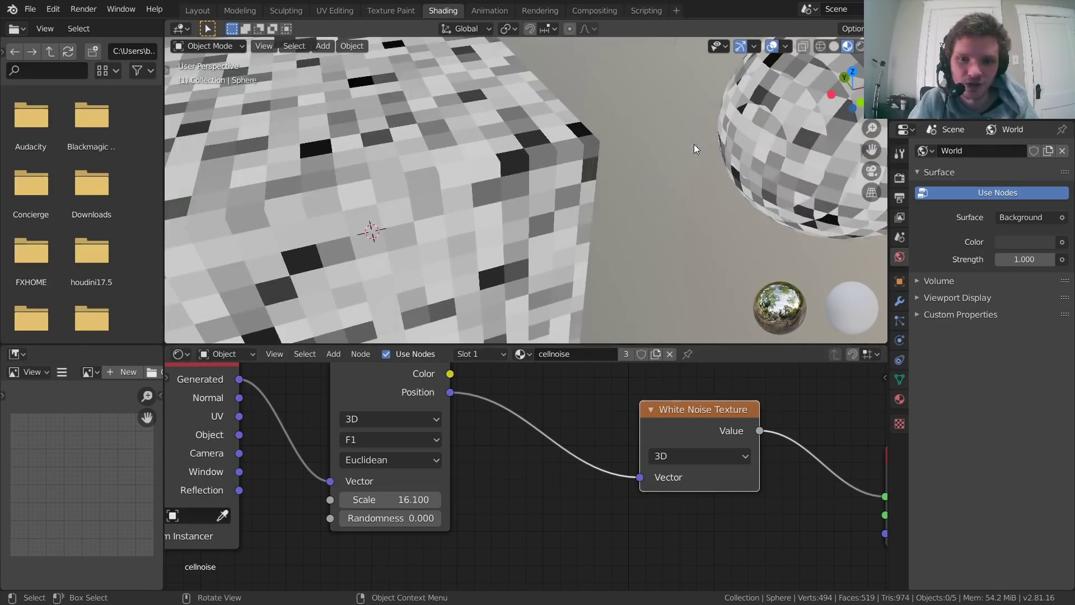
pyautogui.moveTo(694, 143); pyautogui.dragTo(539, 205, button='middle')
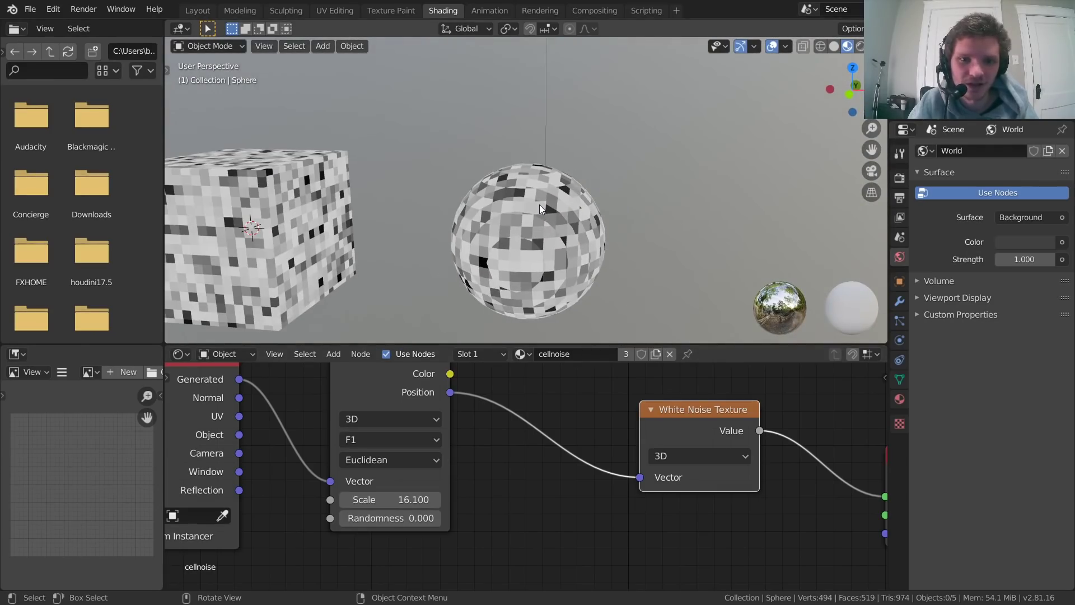
pyautogui.moveTo(560, 195); pyautogui.dragTo(538, 179, button='middle')
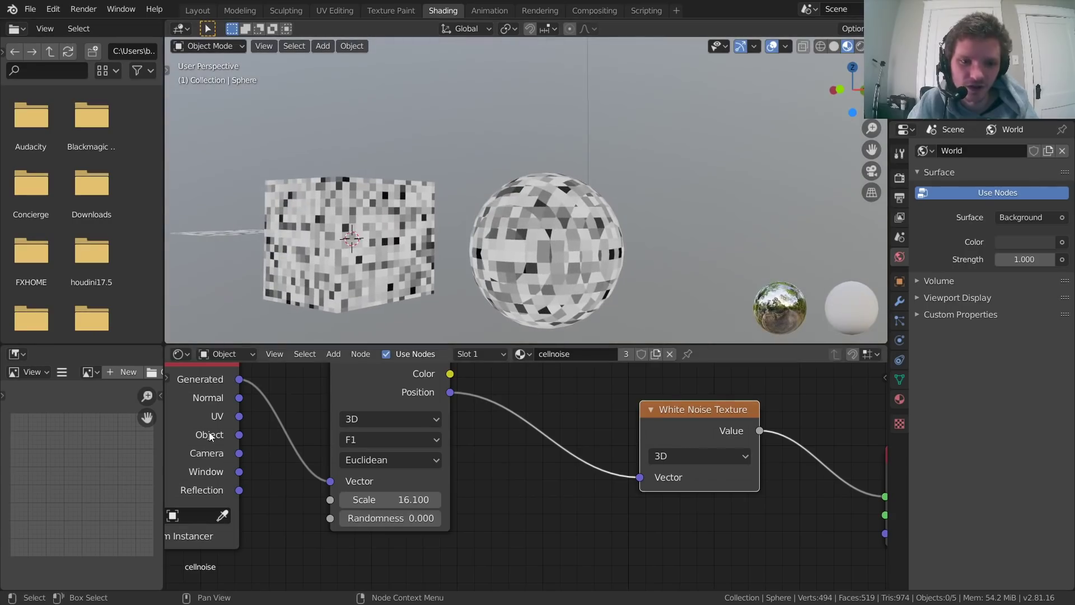
# Try Texture Coordinate UV on the Voronoi Vector, then reconnect Generated instead.
pyautogui.moveTo(210, 436); pyautogui.dragTo(446, 448, button='middle')
pyautogui.moveTo(477, 445); pyautogui.dragTo(579, 511)
pyautogui.moveTo(505, 183); pyautogui.dragTo(539, 160, button='middle')
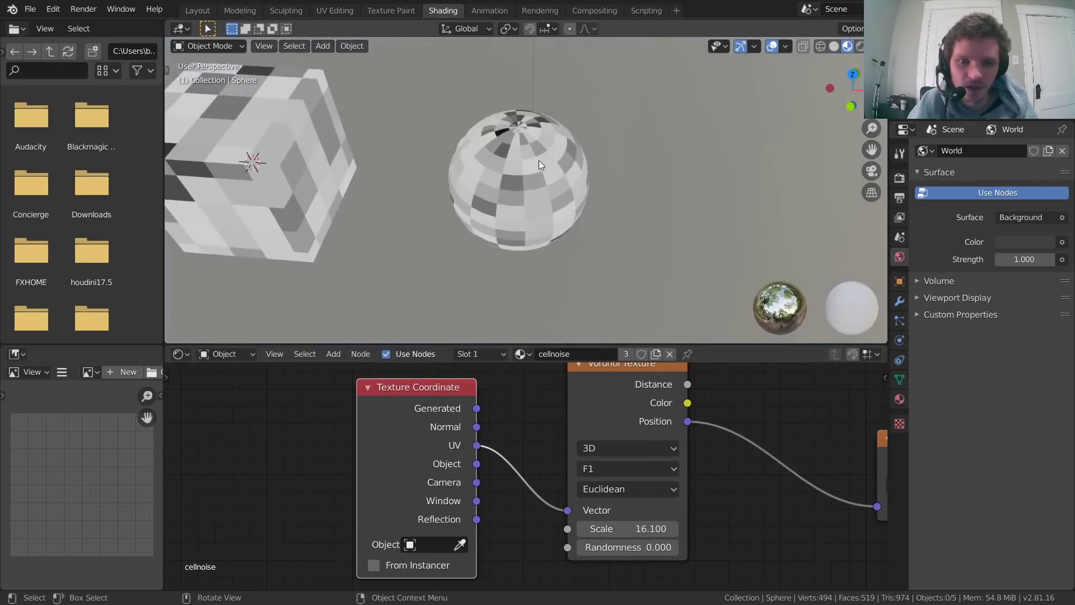
pyautogui.scroll(3, 539, 140)
pyautogui.moveTo(539, 112); pyautogui.dragTo(505, 194, button='middle')
pyautogui.scroll(-4, 508, 173)
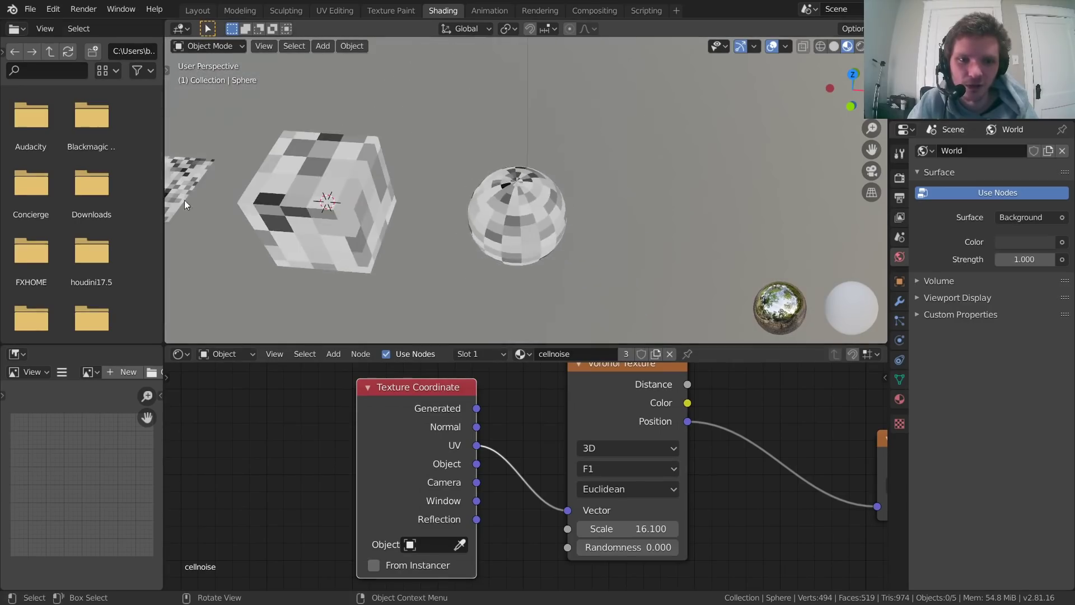
pyautogui.moveTo(184, 204); pyautogui.dragTo(396, 177, button='middle')
pyautogui.moveTo(477, 408); pyautogui.dragTo(574, 517)
# Move the White Noise Texture node left and up beside Material Output.
pyautogui.scroll(4, 586, 214)
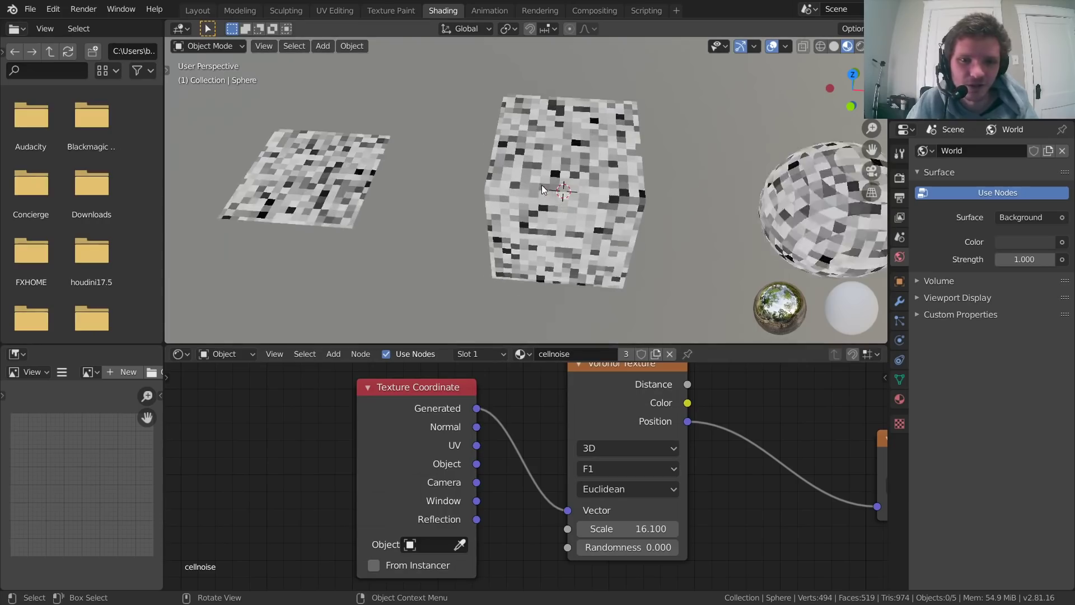
pyautogui.moveTo(537, 173); pyautogui.dragTo(580, 157, button='middle')
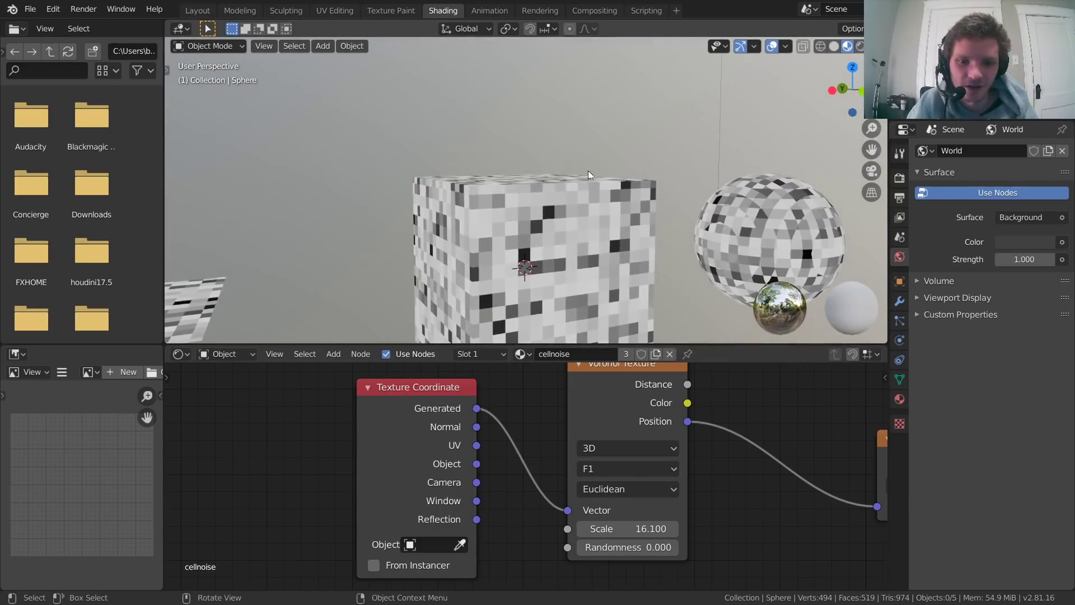
pyautogui.moveTo(752, 467); pyautogui.dragTo(409, 457, button='middle')
pyautogui.moveTo(522, 425); pyautogui.dragTo(418, 404)
# Switch the White Noise Texture to 4D and set its W to 0.490.
pyautogui.click(483, 459)
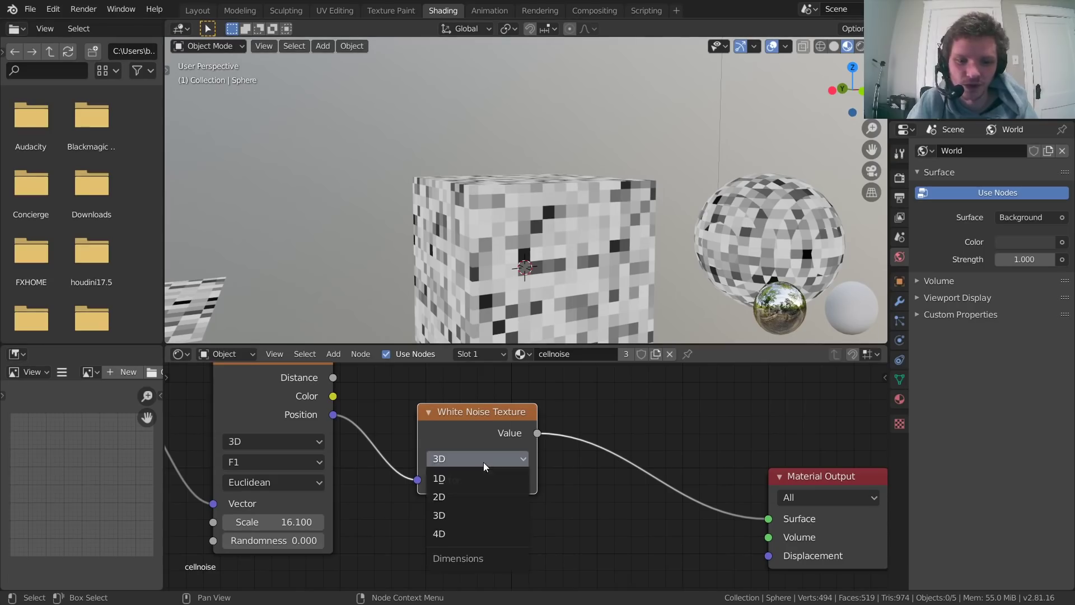
pyautogui.click(439, 535)
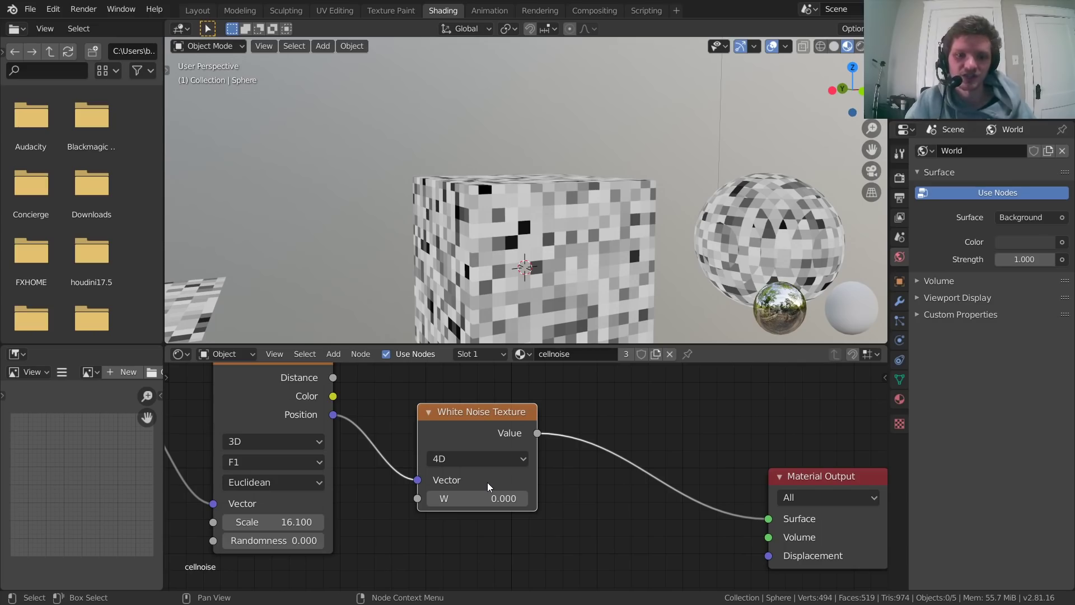
pyautogui.keyDown('shift'); pyautogui.moveTo(488, 499); pyautogui.dragTo(466, 494); pyautogui.keyUp('shift')
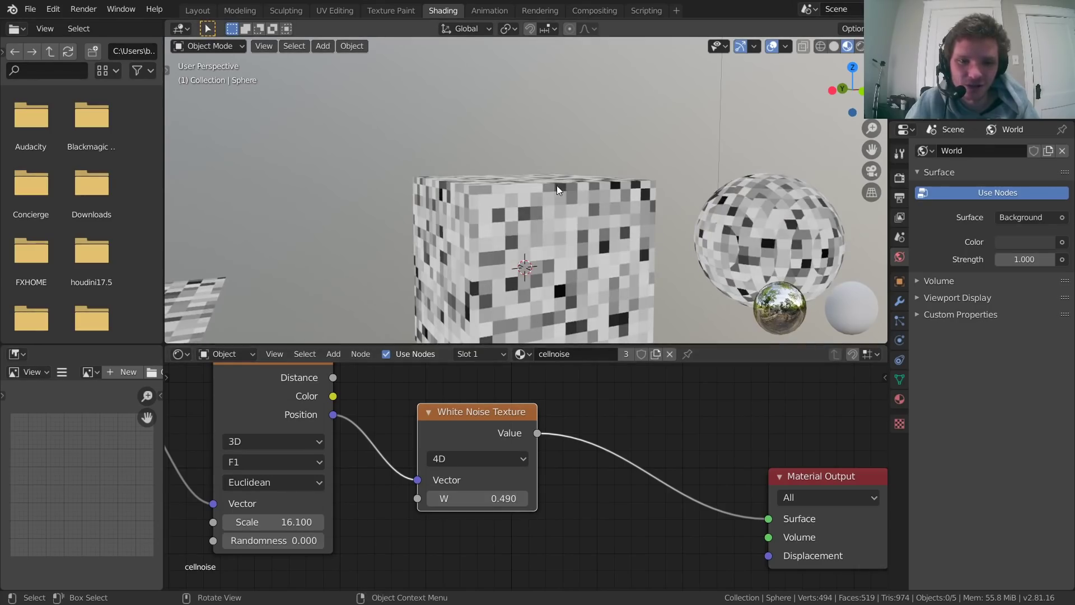
pyautogui.scroll(-3, 557, 186)
pyautogui.moveTo(557, 186); pyautogui.dragTo(543, 229, button='middle')
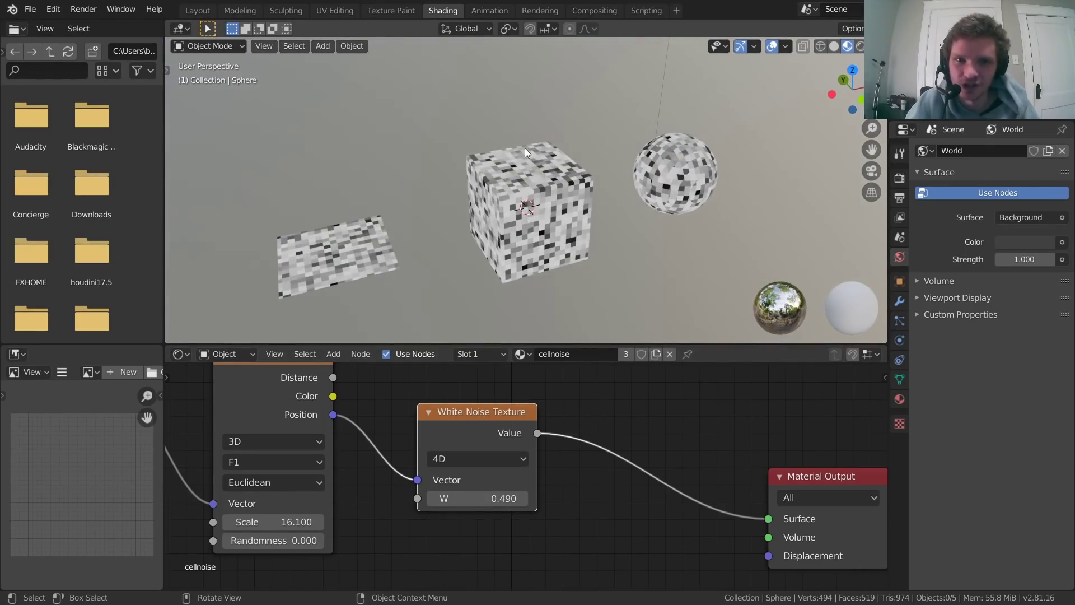
# Delete the cube and the sphere from the scene.
pyautogui.press('x')
pyautogui.click(546, 180)
pyautogui.click(688, 164)
pyautogui.press('x')
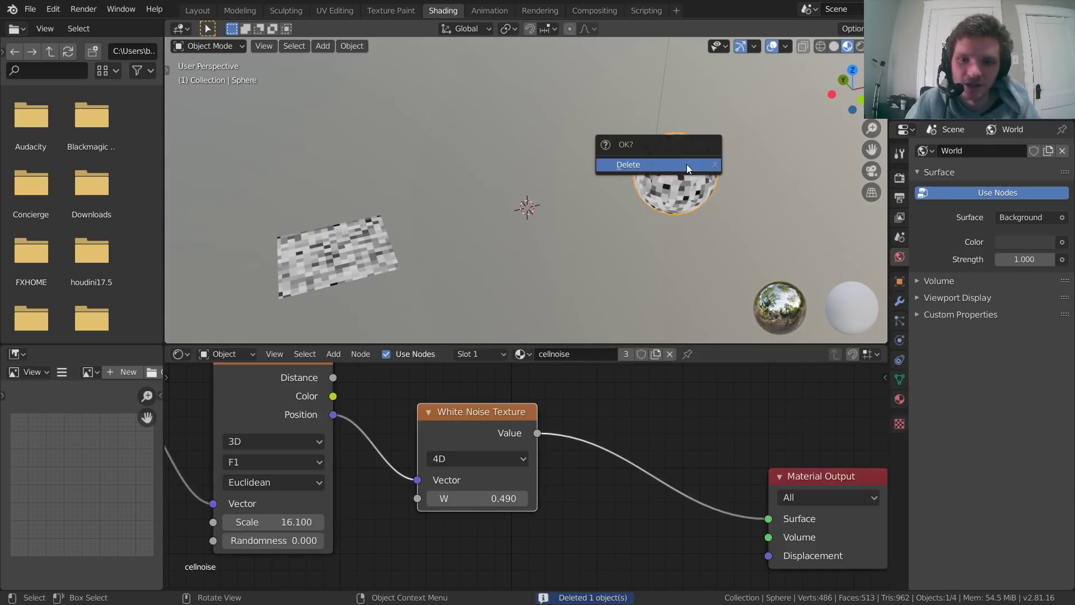
pyautogui.click(687, 164)
# Set the plane's Location X to 0 to centre it at the origin.
pyautogui.click(347, 256)
pyautogui.press('n')
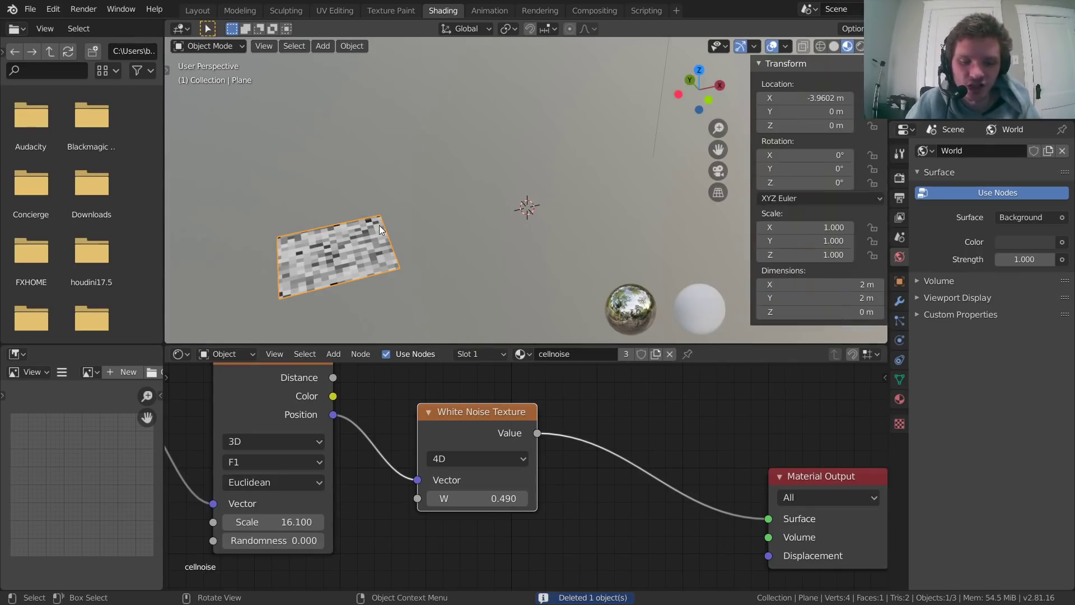
pyautogui.doubleClick(803, 98)
pyautogui.write('0')
pyautogui.press('Return')
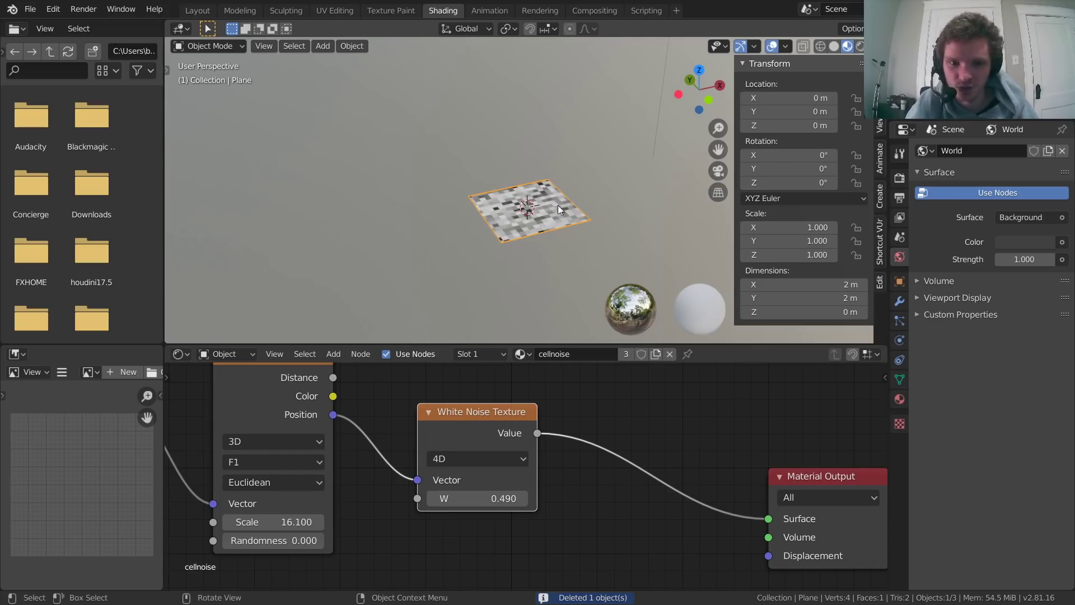
pyautogui.scroll(3, 553, 206)
pyautogui.press('n')
# Move the Material Output node so its link runs straight.
pyautogui.moveTo(643, 489); pyautogui.dragTo(573, 408, button='middle')
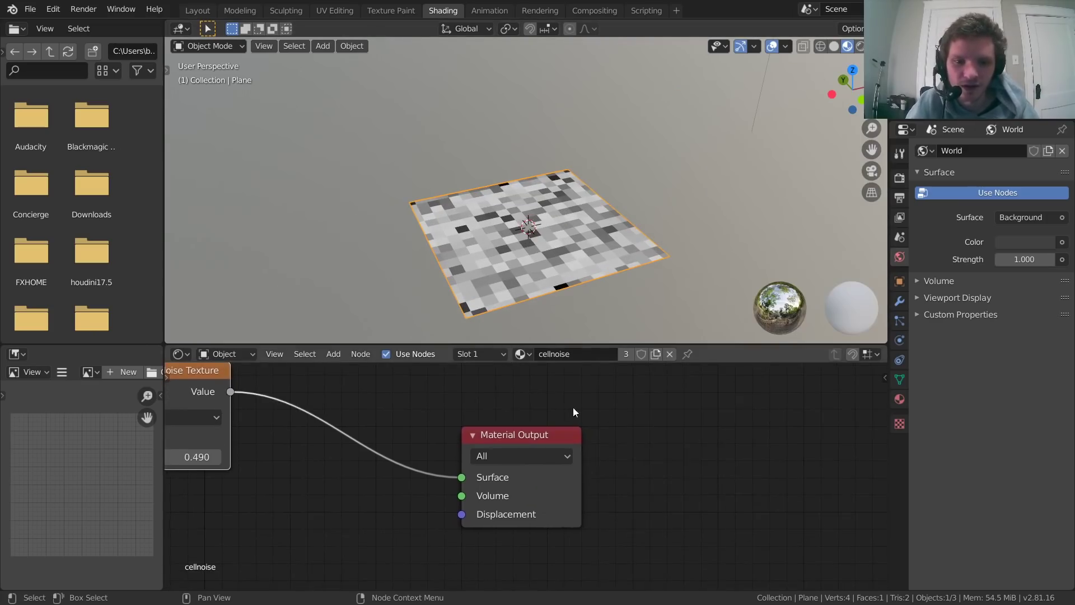
pyautogui.moveTo(561, 432); pyautogui.dragTo(753, 359)
pyautogui.scroll(-2, 533, 465)
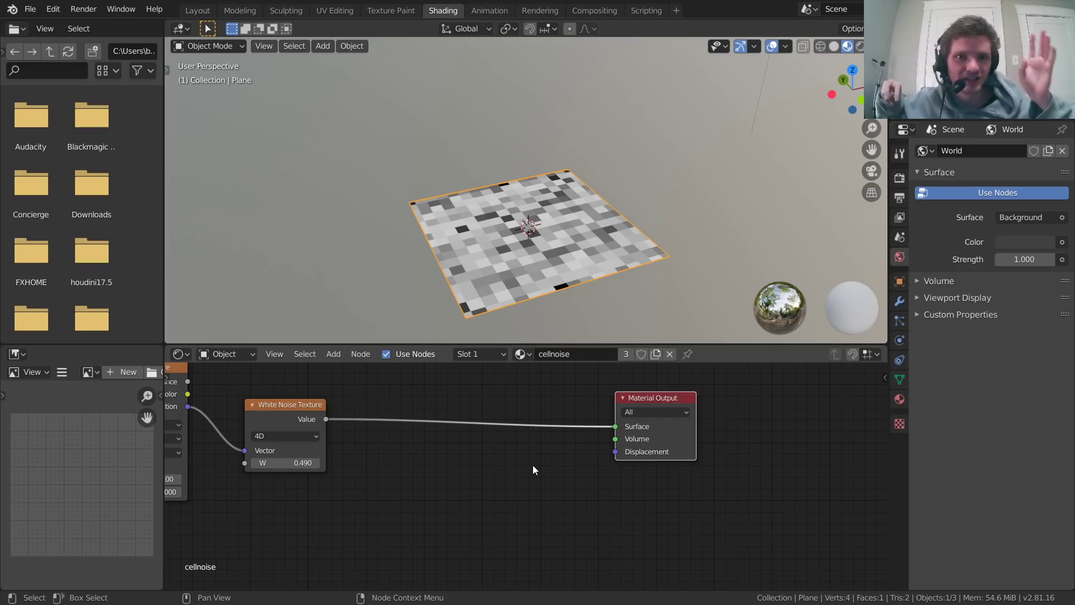
# Add an Image Texture node below White Noise and duplicate it beneath.
pyautogui.scroll(-2, 532, 468)
pyautogui.hotkey('shift', 'a')
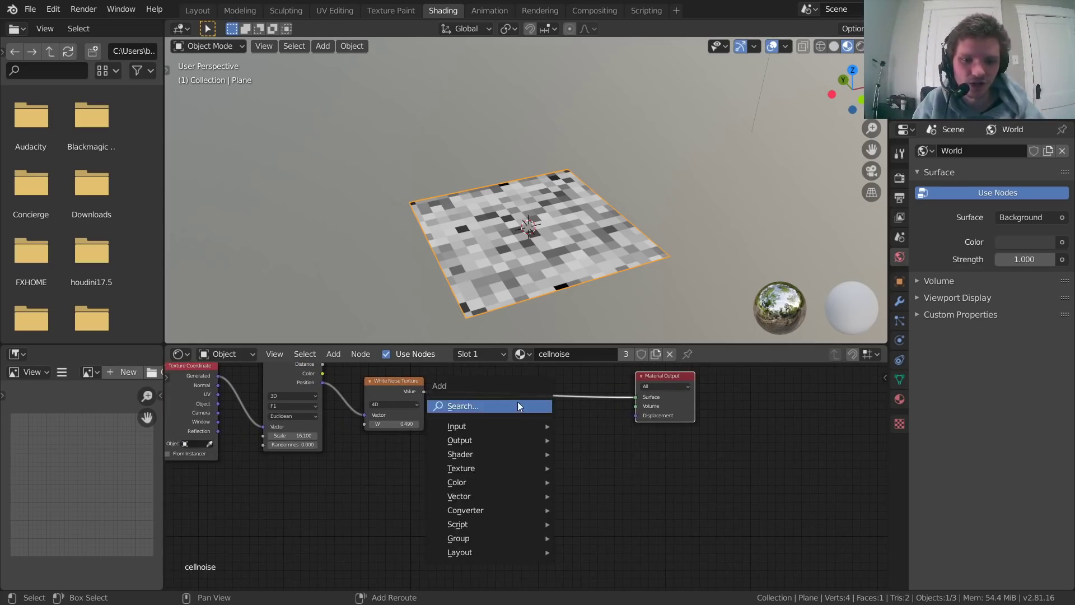
pyautogui.click(518, 403)
pyautogui.write('image')
pyautogui.press('Return')
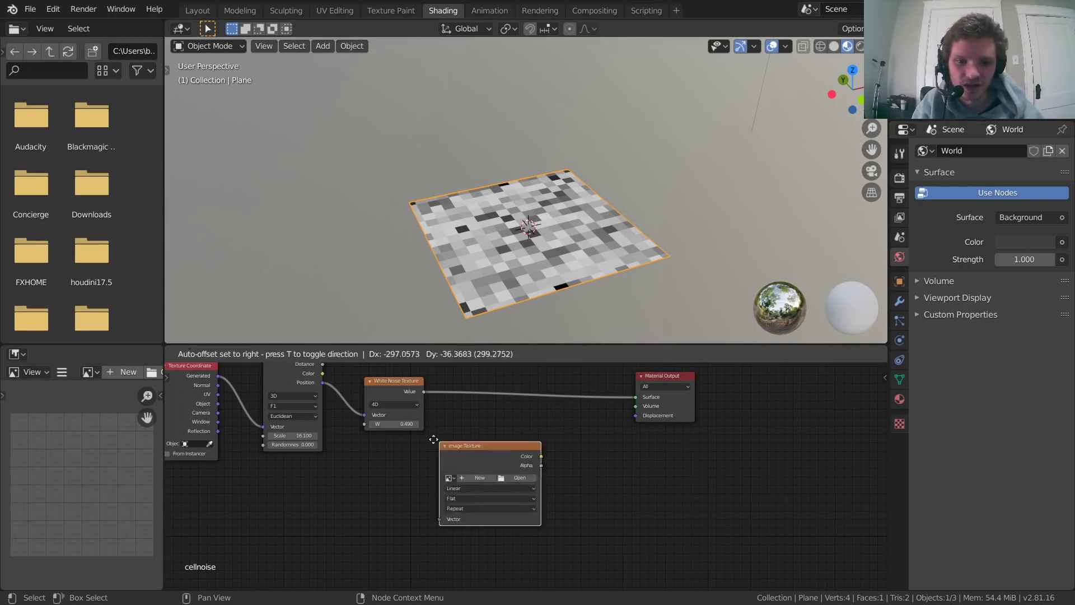
pyautogui.click(442, 419)
pyautogui.scroll(1, 520, 441)
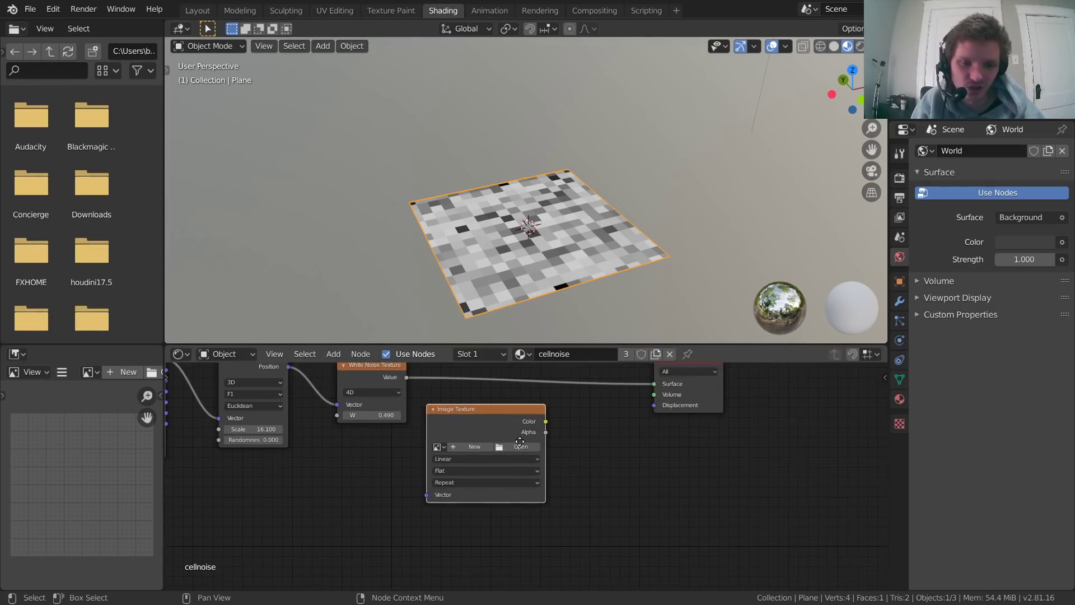
pyautogui.moveTo(519, 441); pyautogui.dragTo(516, 399, button='middle')
pyautogui.hotkey('shift', 'd')
pyautogui.click(517, 496)
pyautogui.scroll(2, 519, 426)
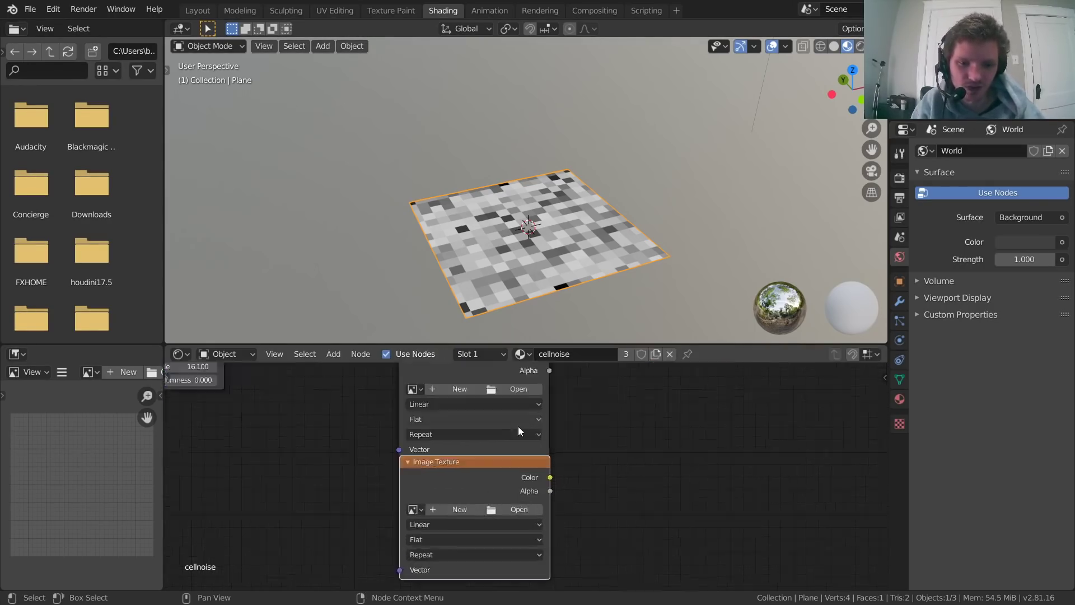
# Load BlenderNest-Cover.jpg from the Desktop into the first Image Texture node.
pyautogui.click(520, 432)
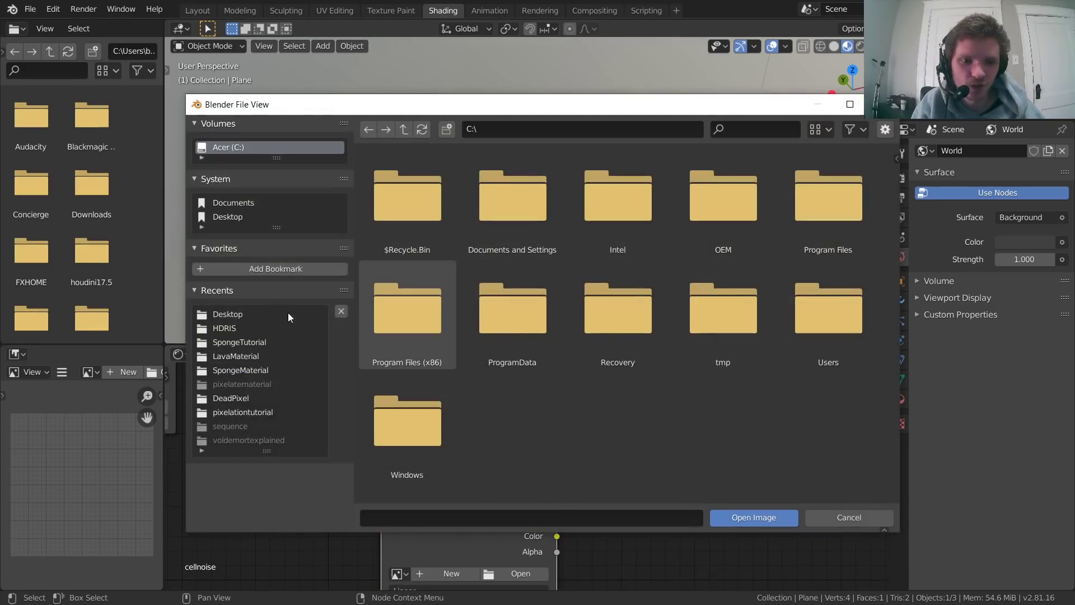
pyautogui.click(234, 317)
pyautogui.scroll(-8, 587, 327)
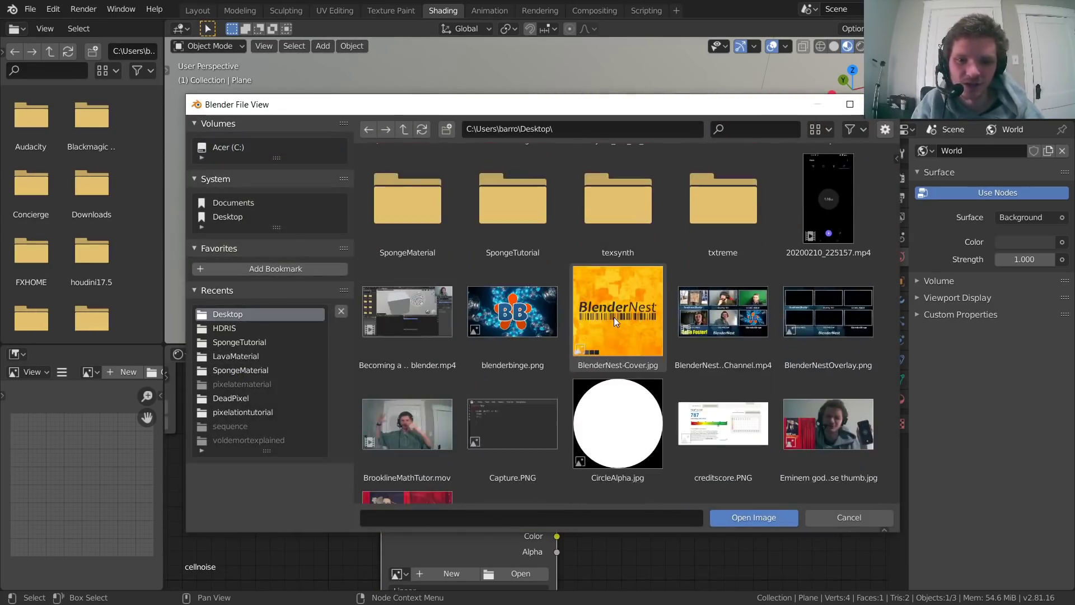
pyautogui.doubleClick(614, 317)
# Load blenderbinge.png from the Desktop into the second Image Texture node.
pyautogui.click(522, 536)
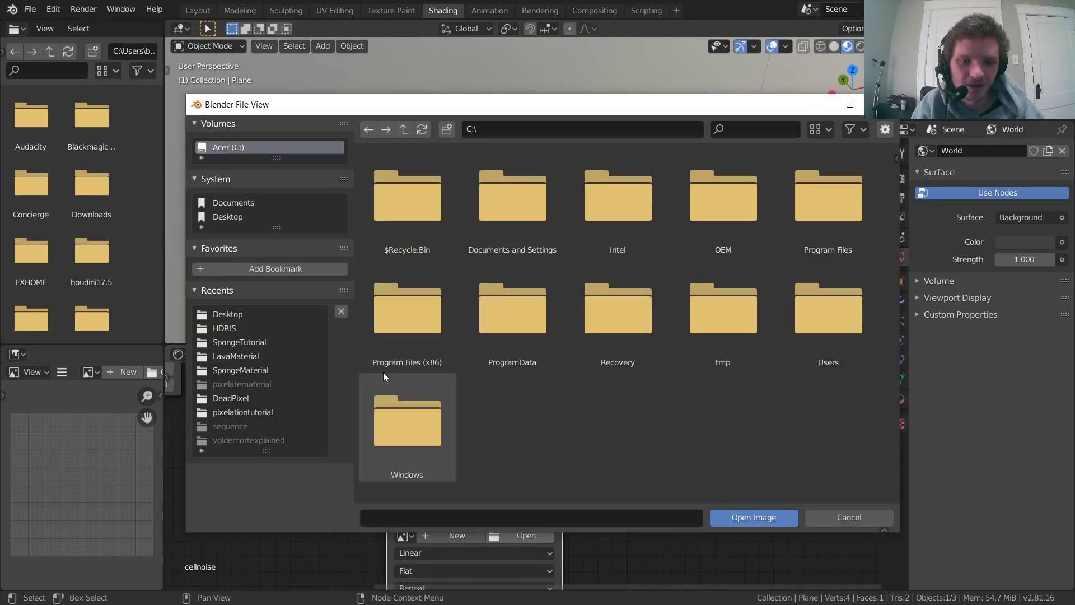
pyautogui.click(228, 312)
pyautogui.scroll(-10, 529, 322)
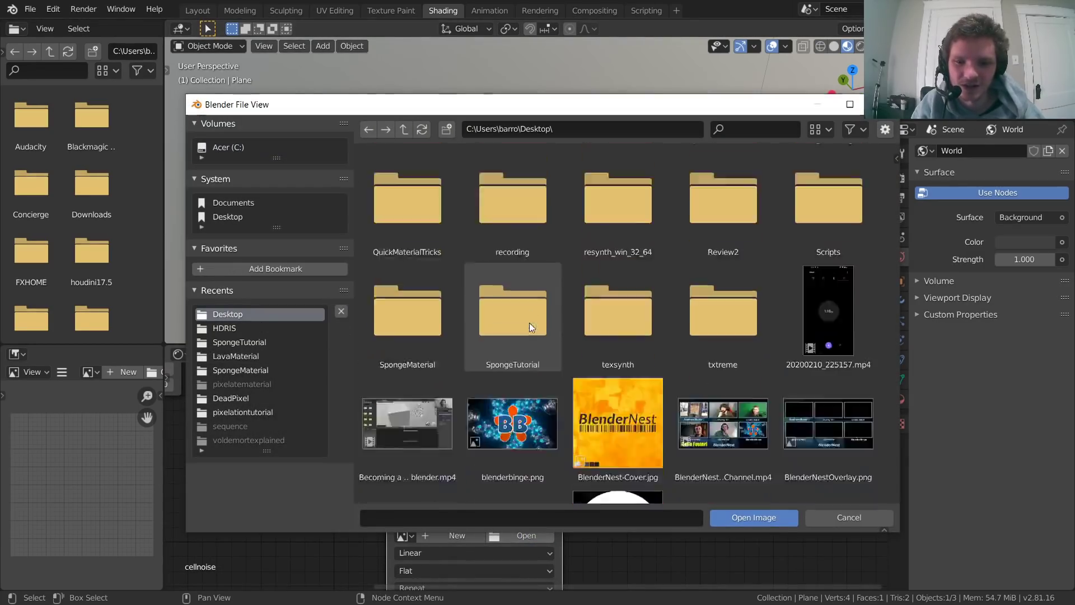
pyautogui.scroll(-8, 529, 322)
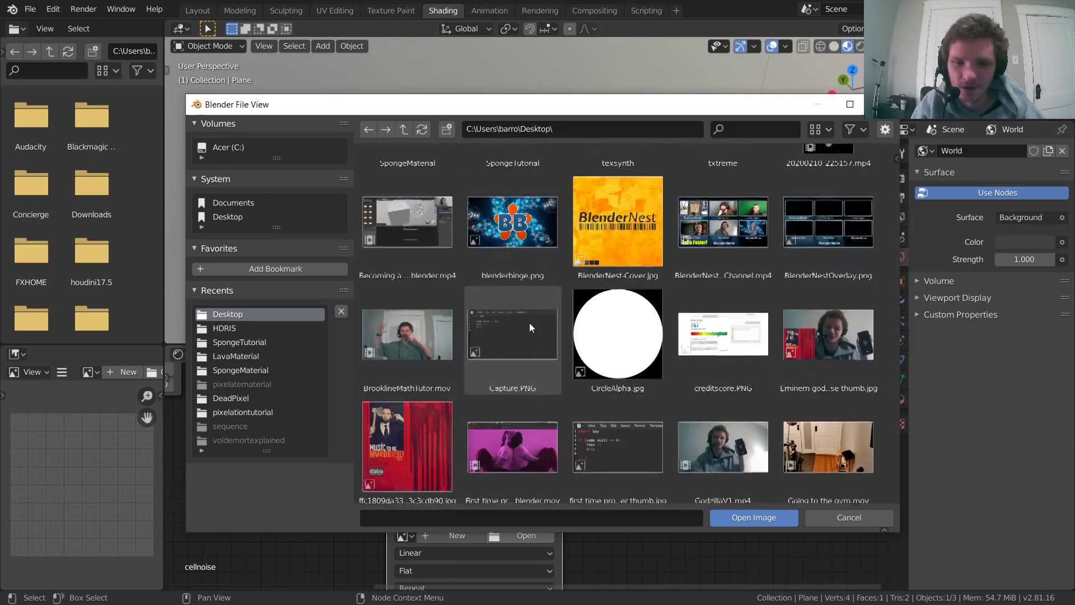
pyautogui.scroll(2, 529, 323)
pyautogui.doubleClick(512, 252)
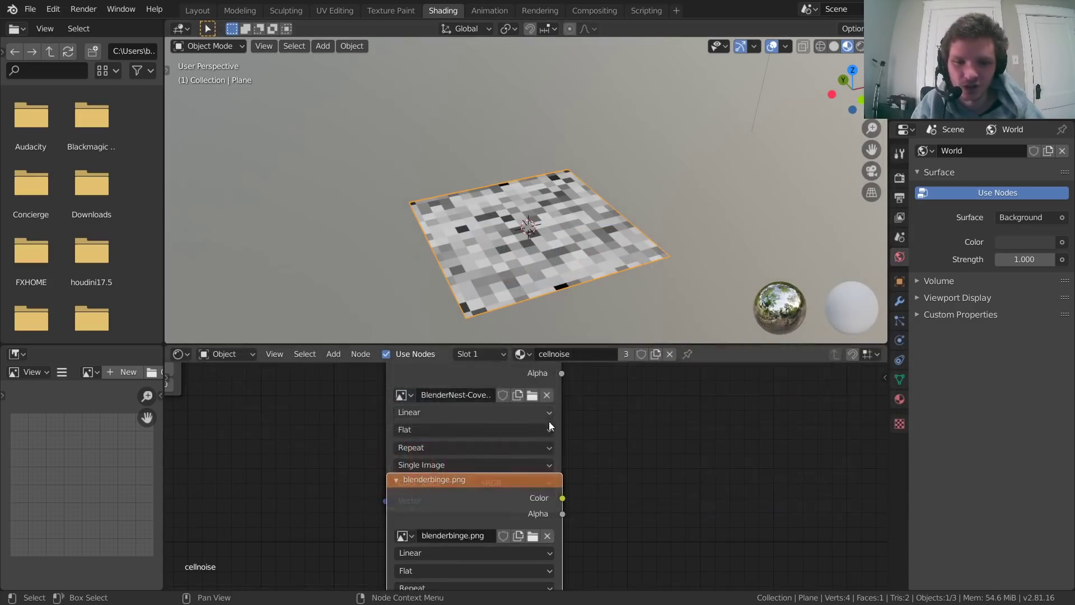
# Arrange the two image nodes and mix their colours into a new Mix node.
pyautogui.click(507, 498)
pyautogui.moveTo(680, 370); pyautogui.dragTo(573, 463, button='middle')
pyautogui.moveTo(572, 434); pyautogui.dragTo(679, 398)
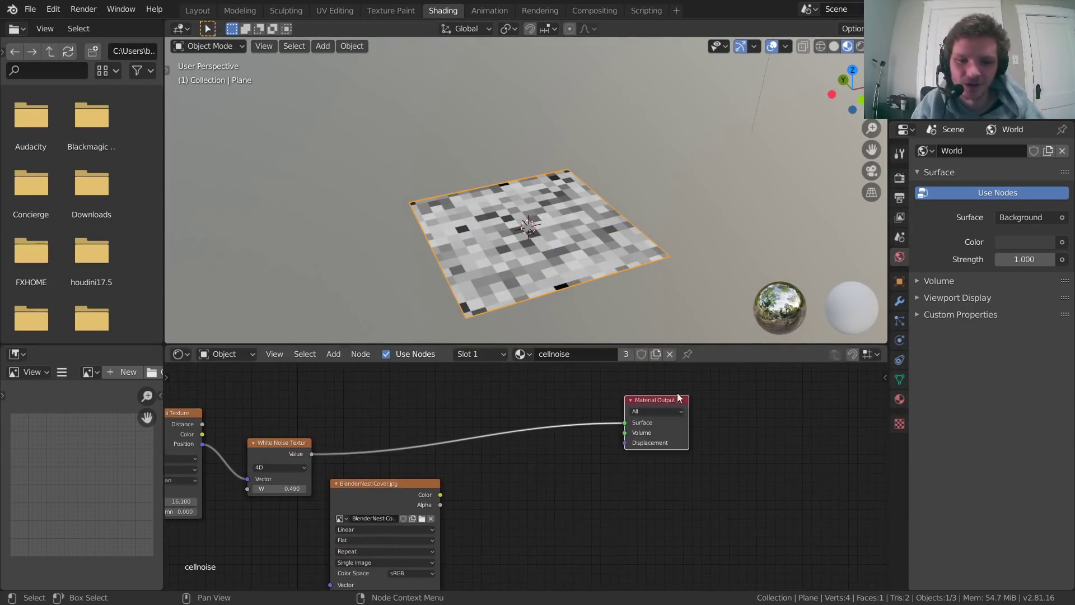
pyautogui.moveTo(505, 498); pyautogui.dragTo(582, 418, button='middle')
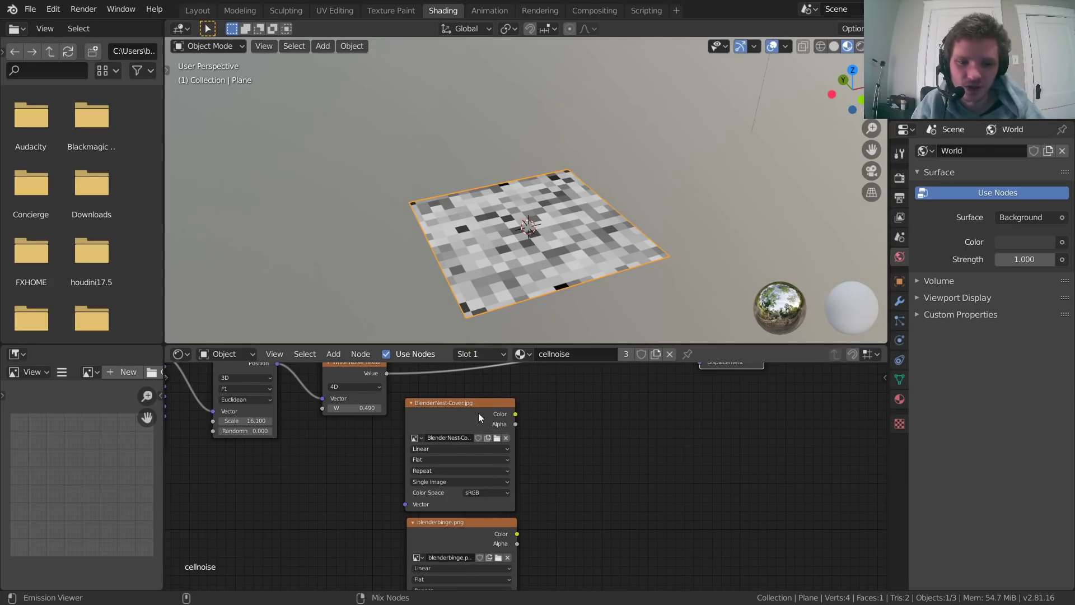
pyautogui.keyDown('ctrl'); pyautogui.keyDown('shift'); pyautogui.moveTo(478, 412); pyautogui.dragTo(485, 566, button='right'); pyautogui.keyUp('shift'); pyautogui.keyUp('ctrl')
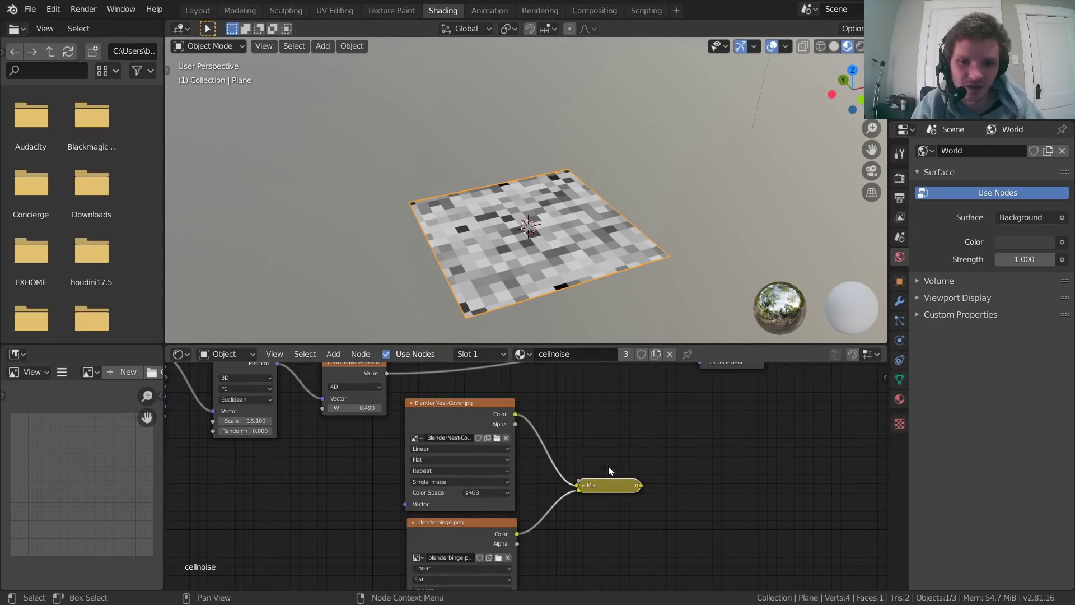
pyautogui.moveTo(609, 481); pyautogui.dragTo(650, 415)
pyautogui.scroll(3, 650, 415)
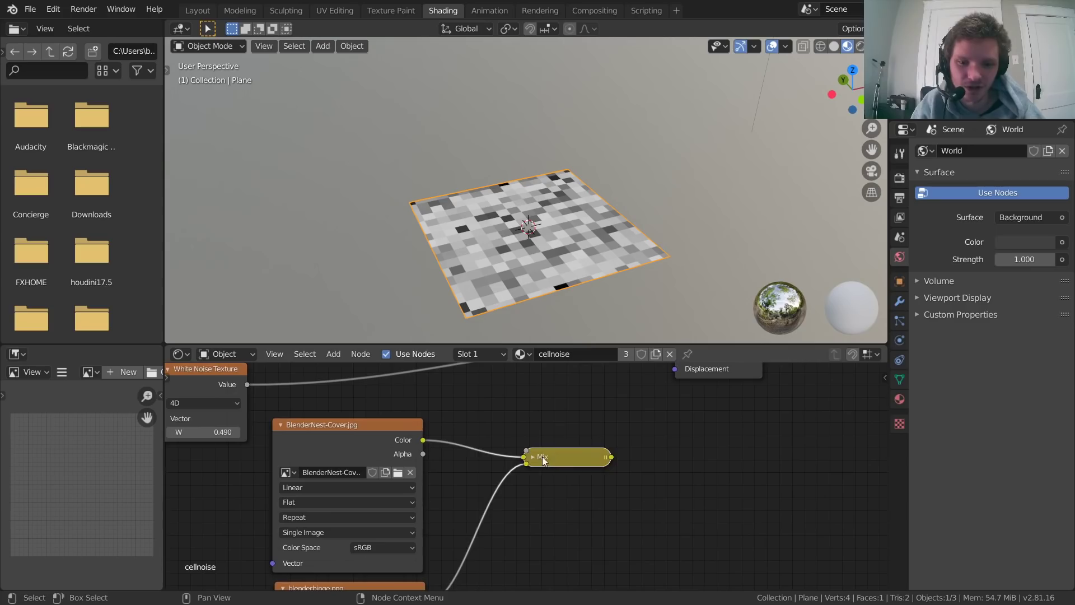
# Connect the Mix Color output to the Material Output Surface.
pyautogui.click(533, 458)
pyautogui.click(529, 459)
pyautogui.moveTo(616, 456); pyautogui.dragTo(524, 517, button='middle')
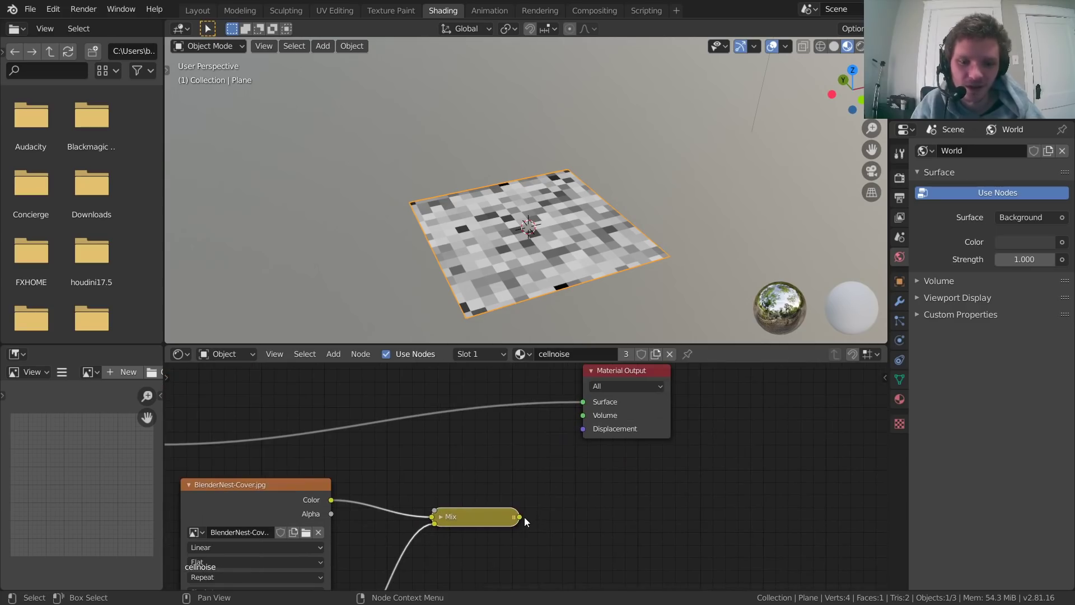
pyautogui.moveTo(565, 425); pyautogui.dragTo(582, 401)
pyautogui.scroll(5, 571, 204)
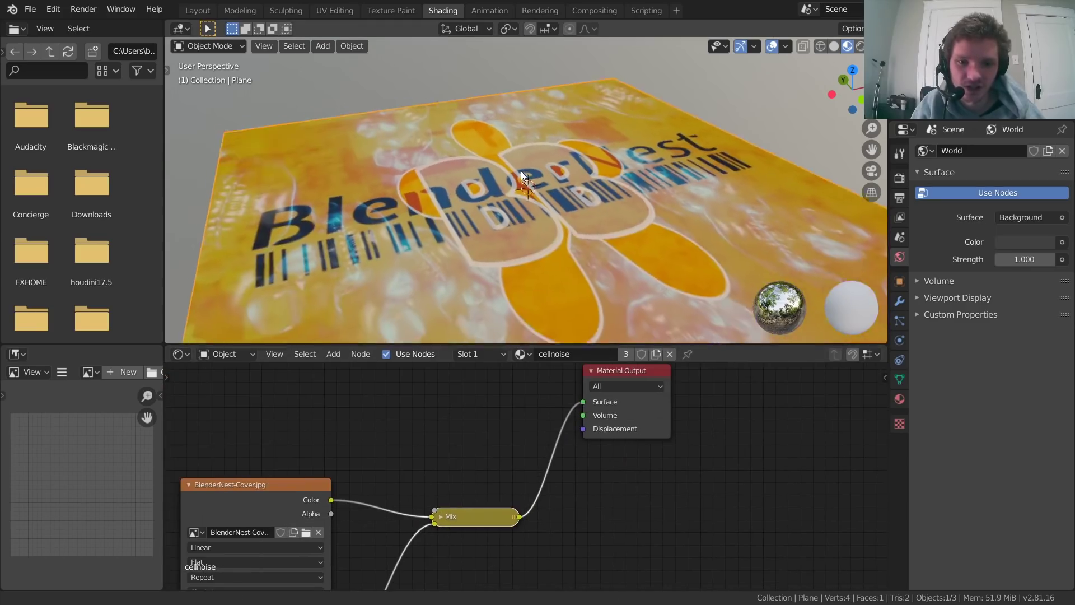
pyautogui.scroll(-2, 506, 165)
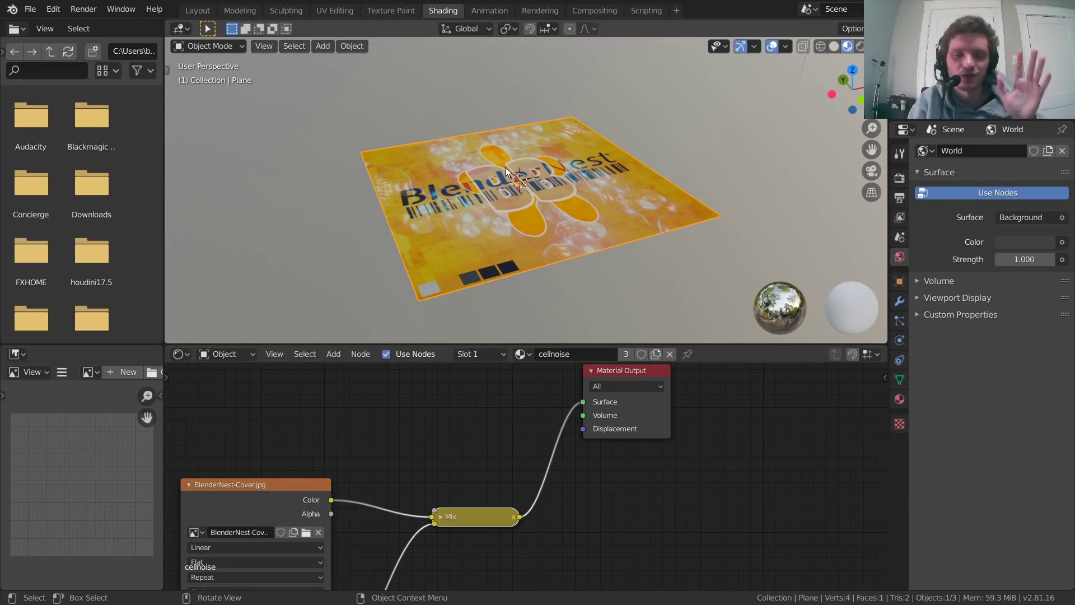
pyautogui.moveTo(550, 164); pyautogui.dragTo(565, 193, button='middle')
# Try other blend factors, keep the Mix Fac at 0.500, and move the Mix node up.
pyautogui.click(441, 517)
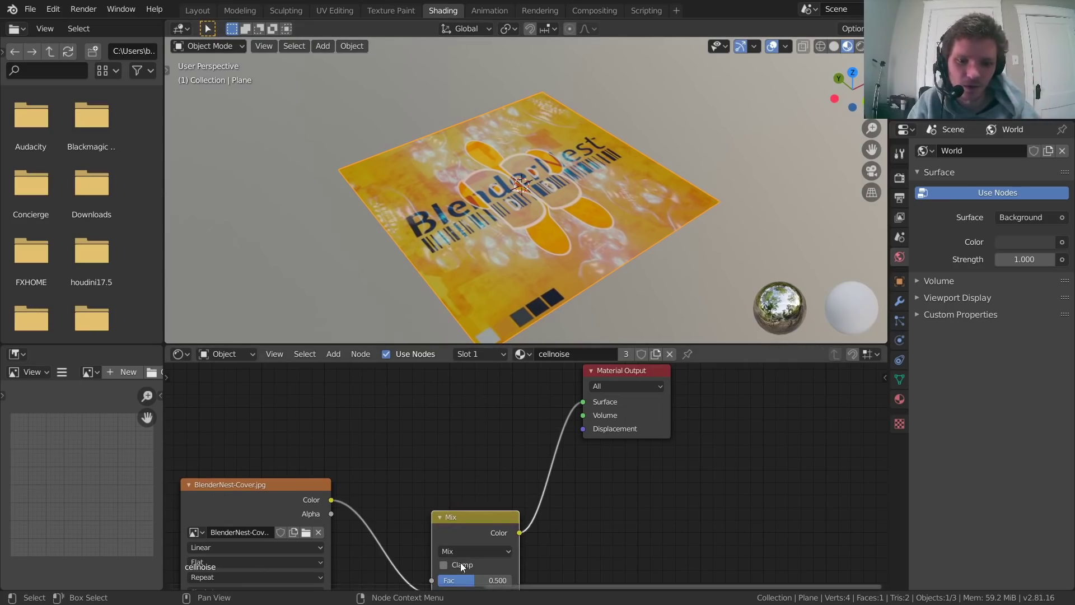
pyautogui.moveTo(461, 581)
pyautogui.mouseDown()
pyautogui.moveTo(504, 581)
pyautogui.moveTo(446, 580)
pyautogui.mouseUp()
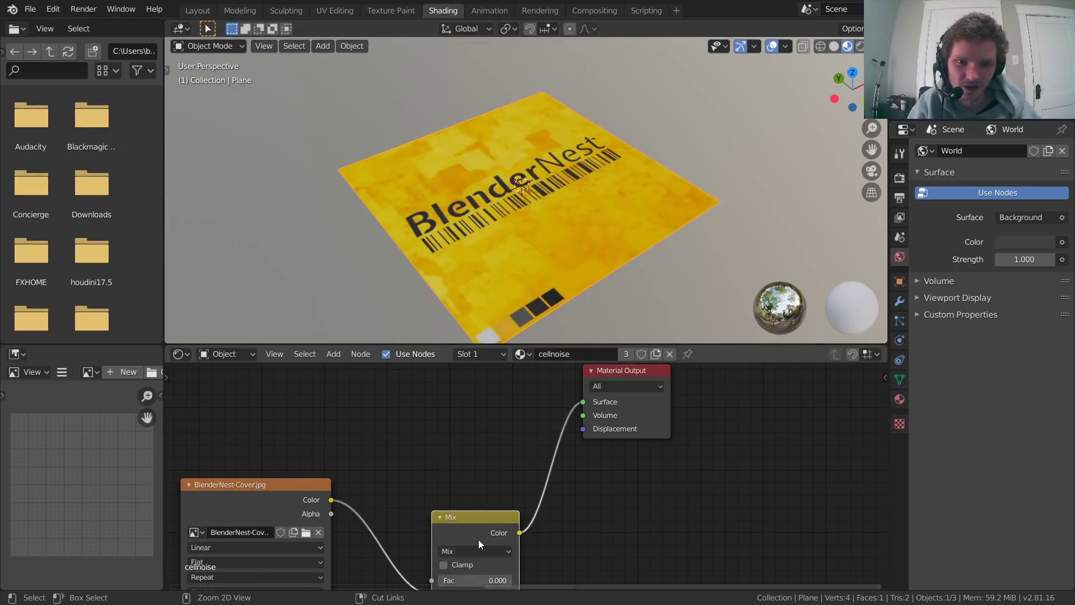
pyautogui.hotkey('ctrl', 'z')
pyautogui.moveTo(463, 543); pyautogui.dragTo(456, 460)
pyautogui.moveTo(372, 430); pyautogui.dragTo(595, 459, button='middle')
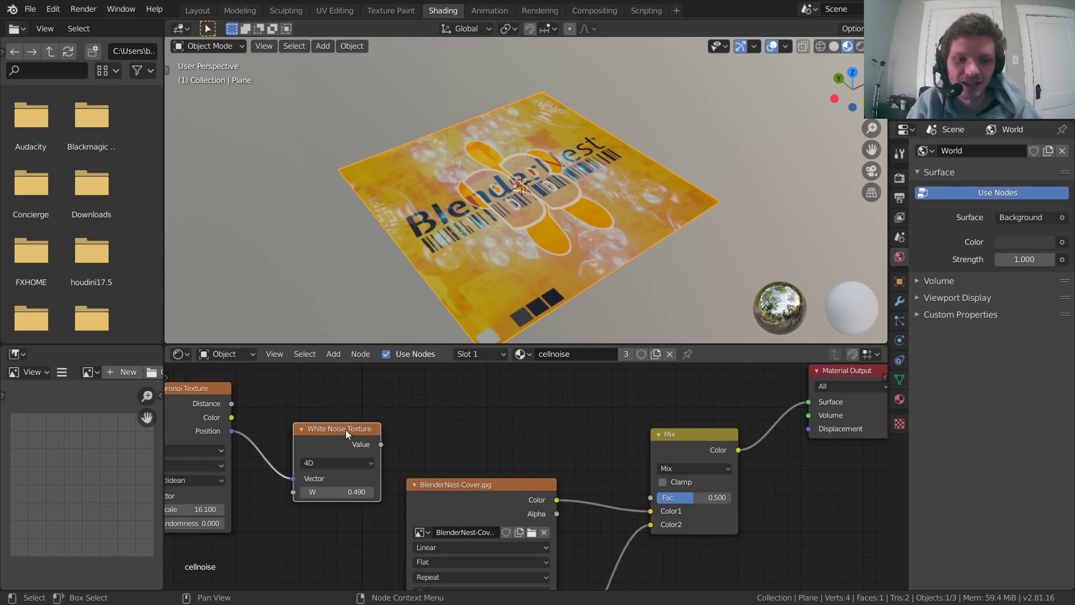
# Link the White Noise Value to the Mix node's Fac.
pyautogui.moveTo(376, 443); pyautogui.dragTo(651, 499)
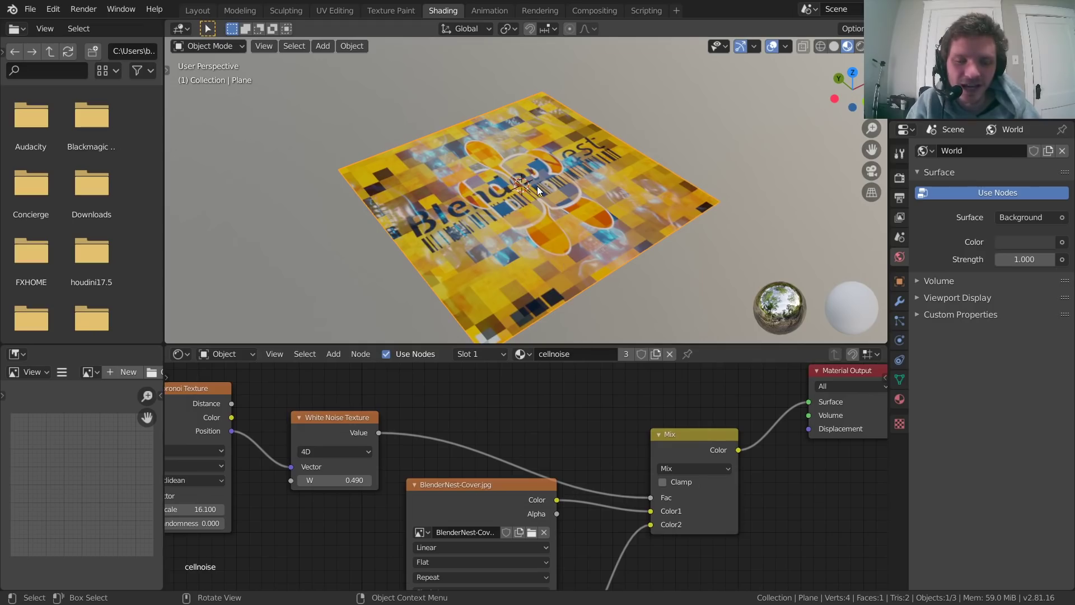
pyautogui.scroll(4, 536, 186)
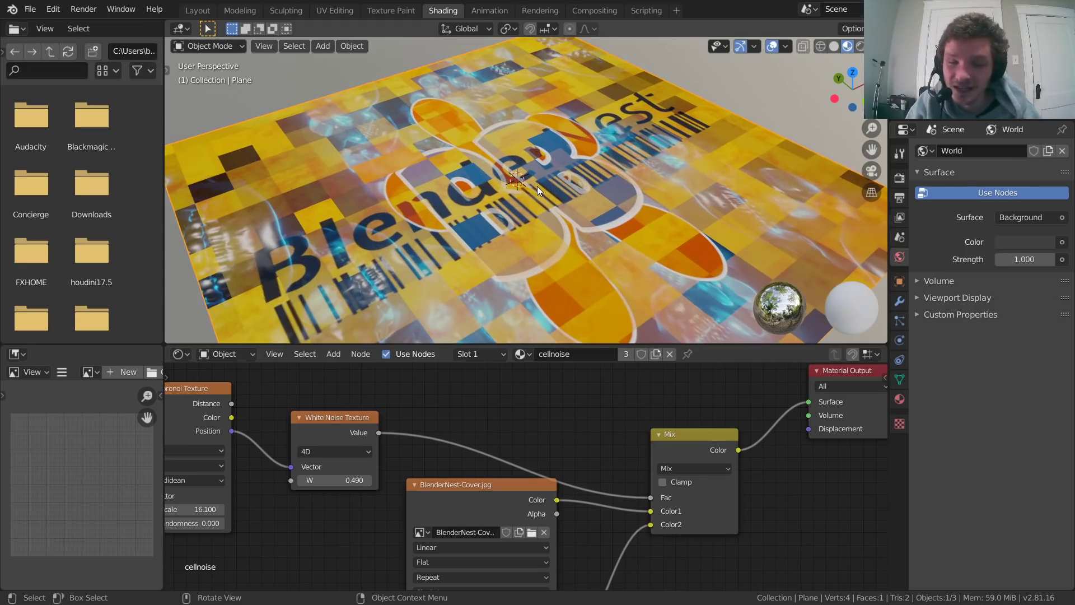
pyautogui.scroll(5, 443, 174)
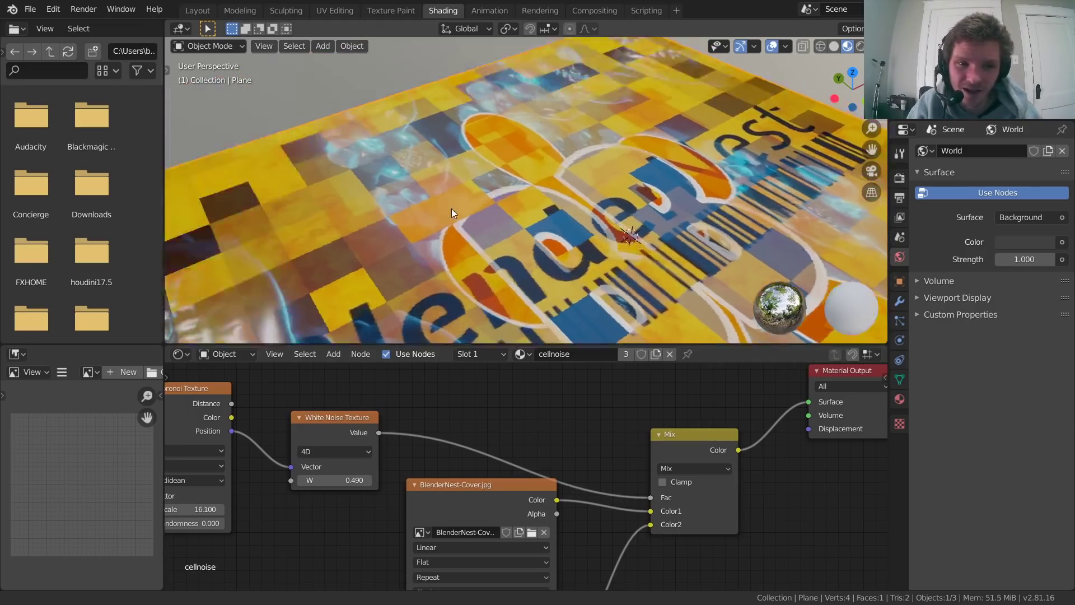
pyautogui.scroll(2, 613, 258)
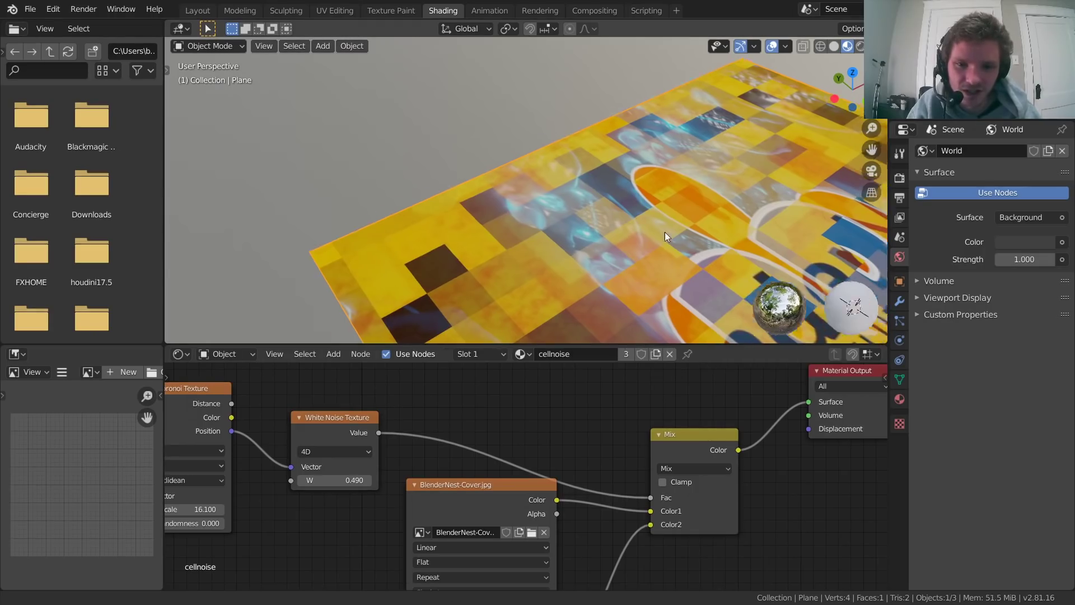
pyautogui.keyDown('shift'); pyautogui.moveTo(664, 232); pyautogui.dragTo(481, 230, button='middle'); pyautogui.keyUp('shift')
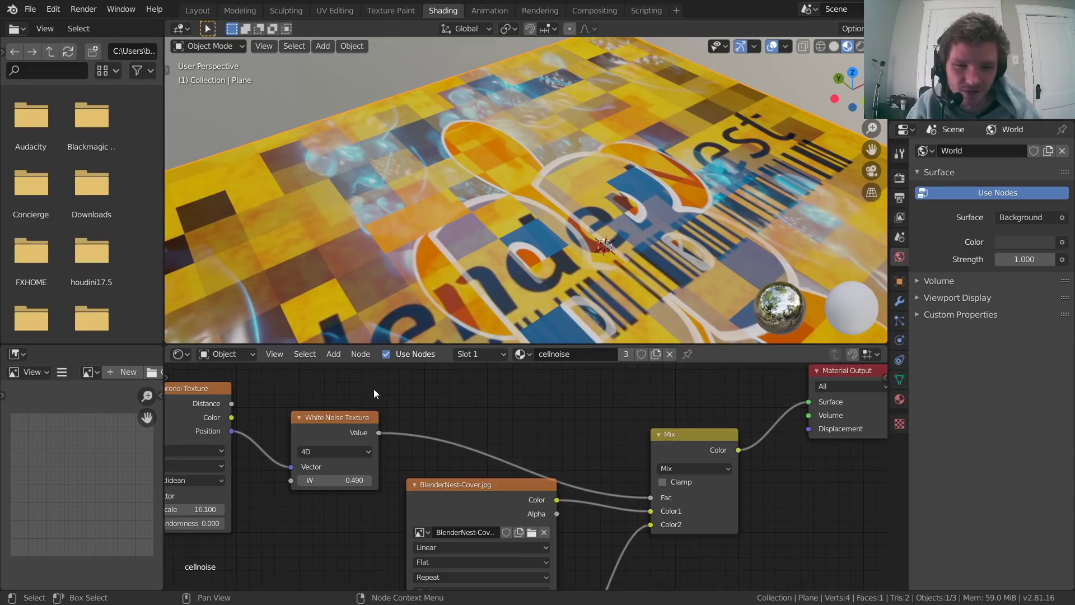
# Preview the white noise alone, switch the preview back to the Mix, and shift the noise nodes left.
pyautogui.moveTo(374, 389); pyautogui.dragTo(580, 384, button='middle')
pyautogui.keyDown('ctrl'); pyautogui.keyDown('shift'); pyautogui.click(533, 410); pyautogui.keyUp('shift'); pyautogui.keyUp('ctrl')
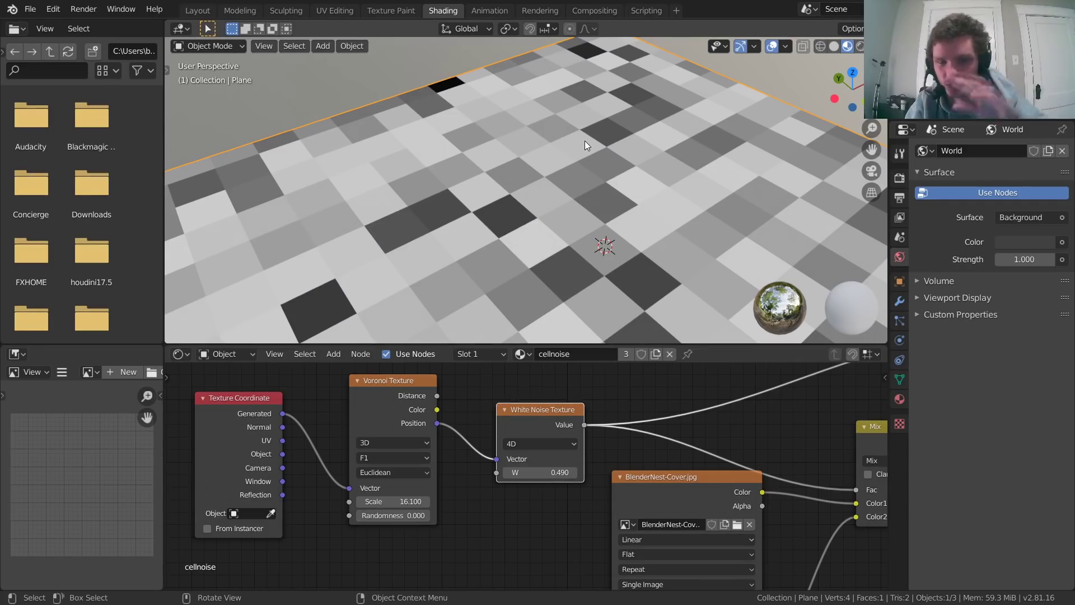
pyautogui.moveTo(868, 405); pyautogui.dragTo(620, 419, button='middle')
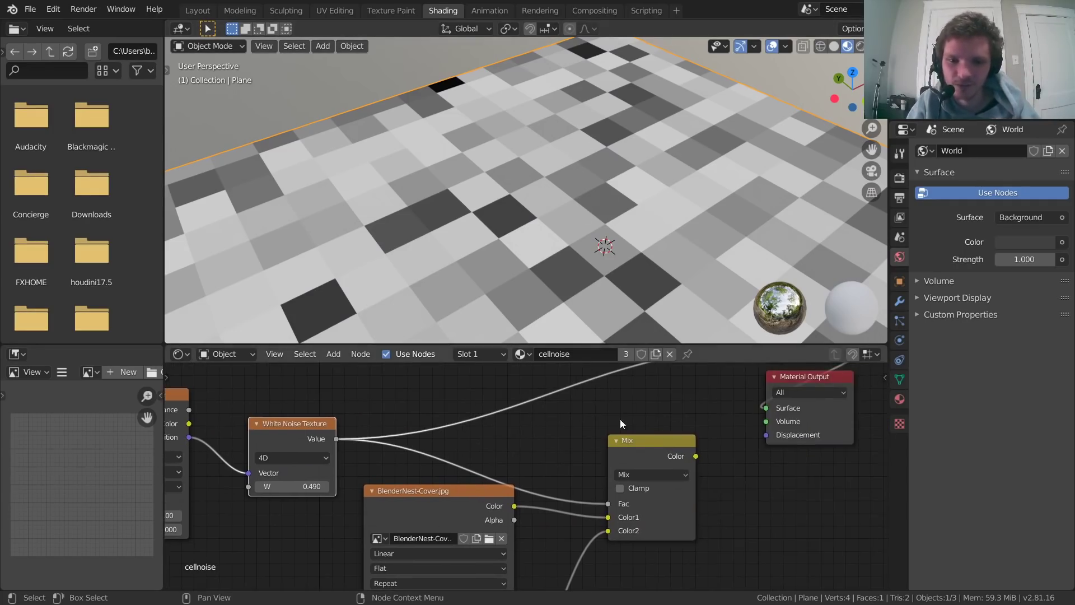
pyautogui.keyDown('ctrl'); pyautogui.keyDown('shift'); pyautogui.click(649, 444); pyautogui.keyUp('shift'); pyautogui.keyUp('ctrl')
pyautogui.scroll(-5, 581, 171)
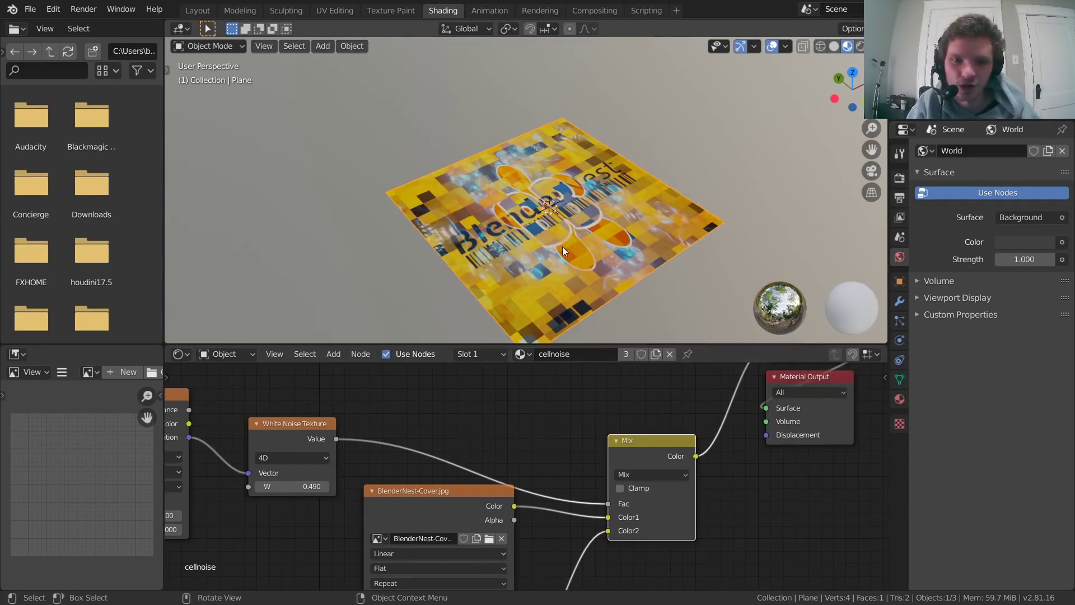
pyautogui.moveTo(343, 412); pyautogui.dragTo(543, 429, button='middle')
pyautogui.moveTo(529, 506); pyautogui.dragTo(312, 417)
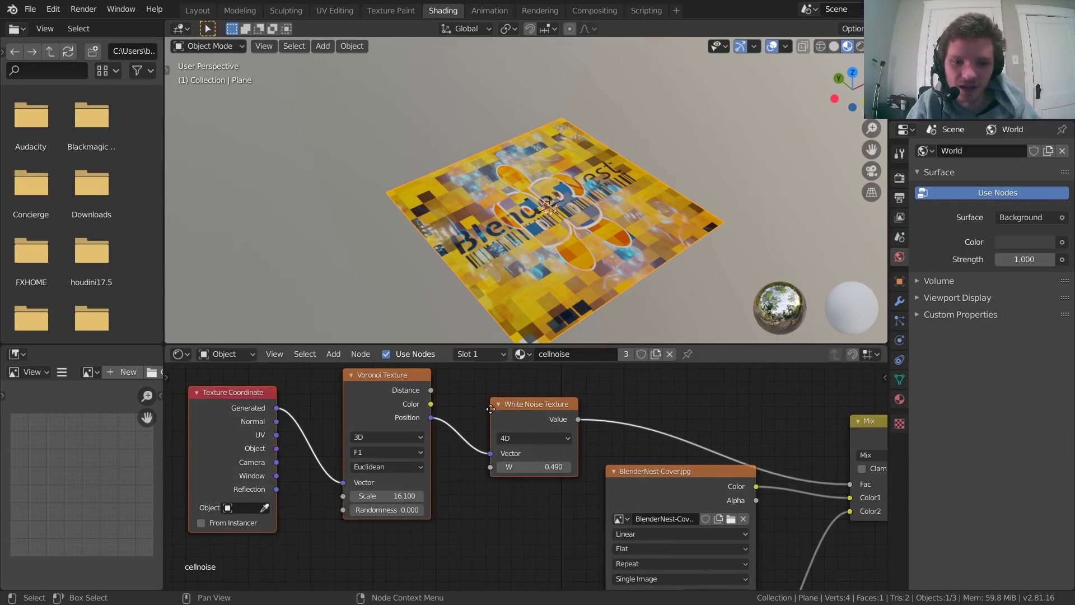
# Drop a Math node onto the noise-to-Fac link.
pyautogui.press('g')
pyautogui.click(448, 391)
pyautogui.hotkey('shift', 'a')
pyautogui.click(477, 374)
pyautogui.write('math')
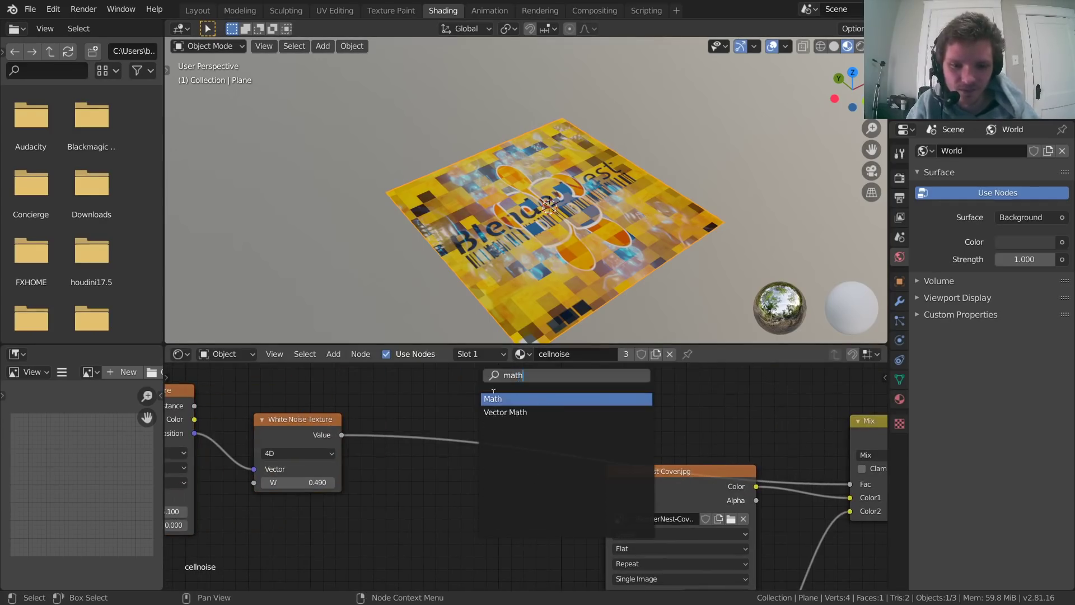
pyautogui.press('Return')
pyautogui.click(465, 439)
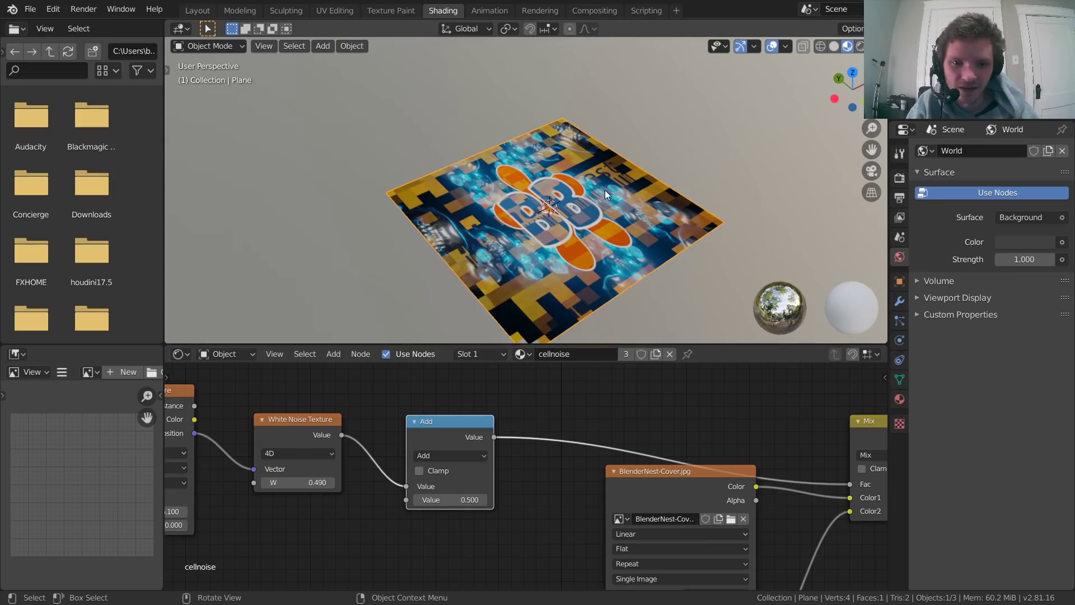
# Set the Math Add node's second Value to 0.010.
pyautogui.scroll(3, 567, 194)
pyautogui.scroll(-4, 580, 164)
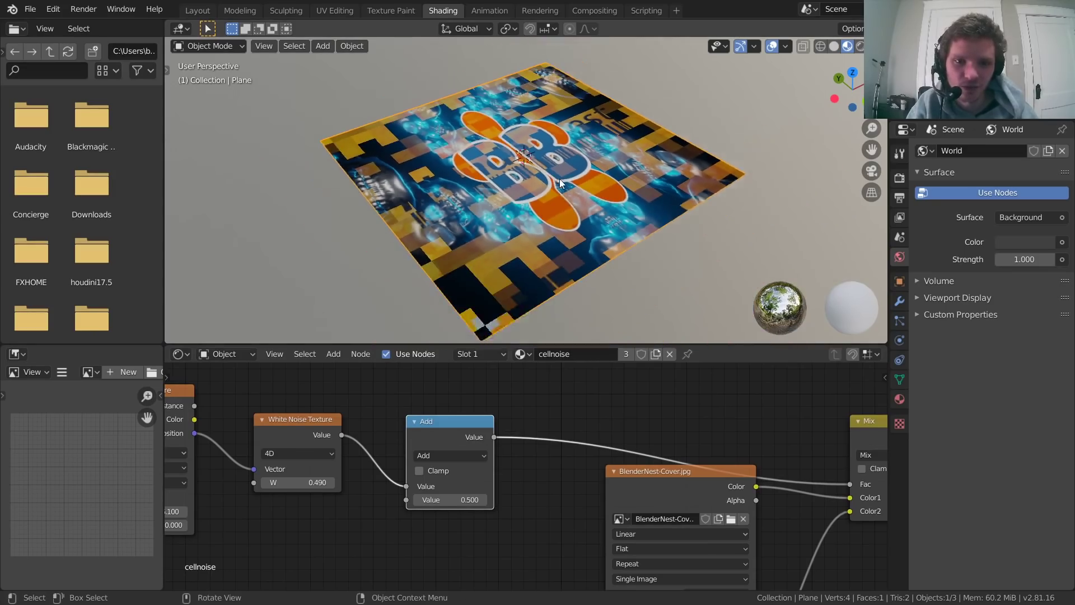
pyautogui.click(469, 501)
pyautogui.write('0')
pyautogui.press('Return')
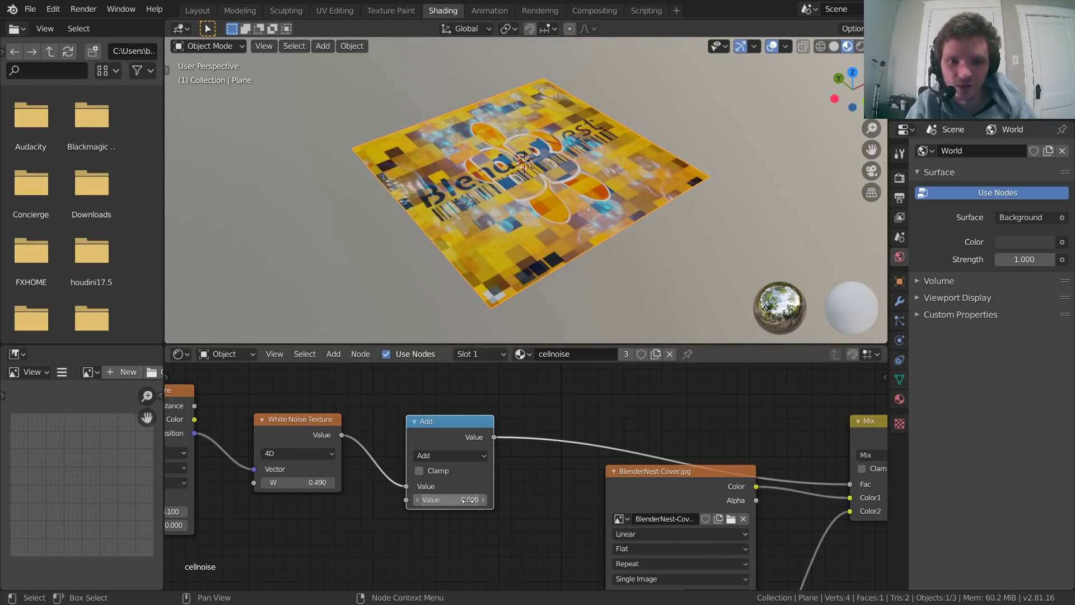
pyautogui.moveTo(449, 500)
pyautogui.mouseDown()
pyautogui.moveTo(392, 500)
pyautogui.moveTo(530, 499)
pyautogui.moveTo(467, 499)
pyautogui.mouseUp()
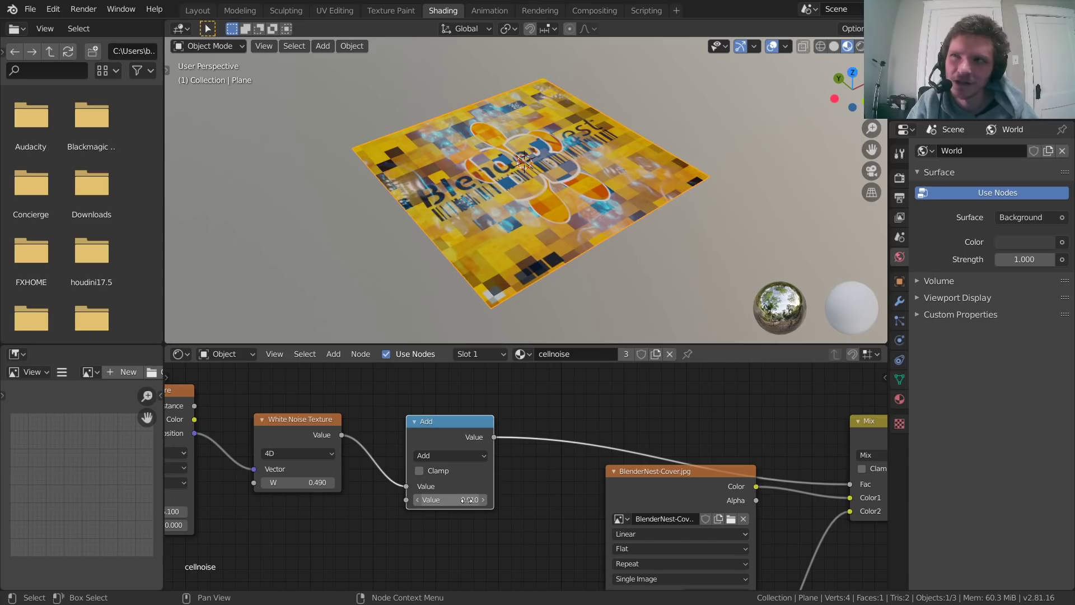
pyautogui.click(450, 457)
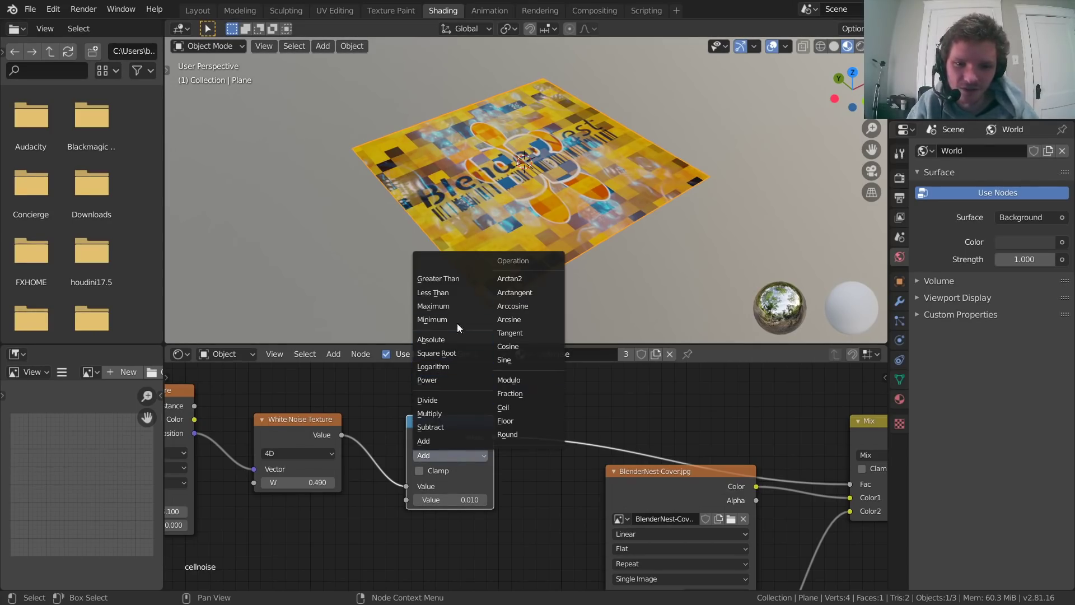
# Try the Math node on Greater Than and raise its threshold value.
pyautogui.click(448, 280)
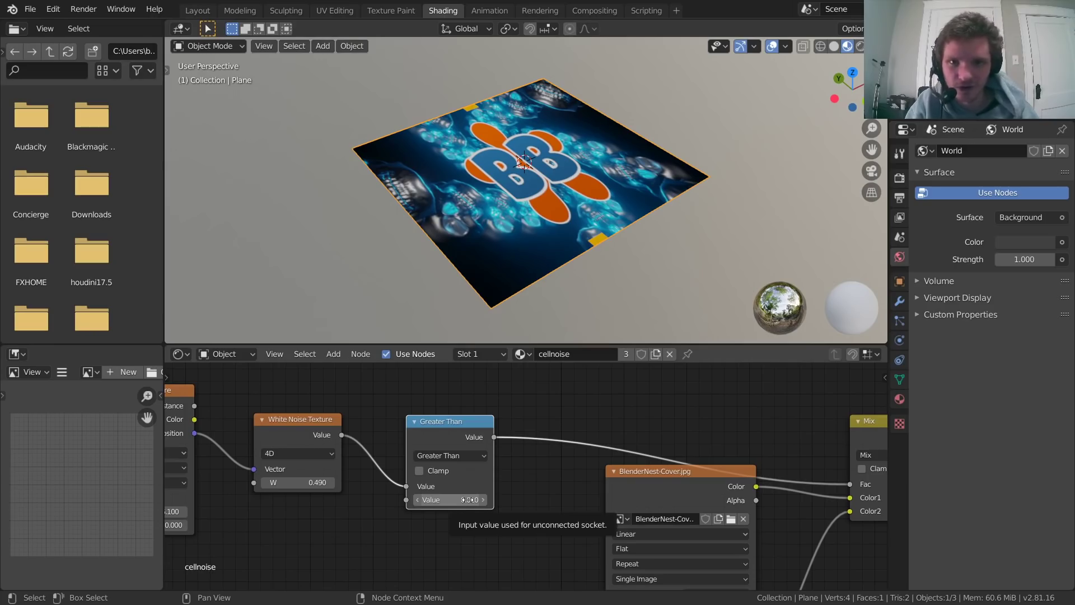
pyautogui.moveTo(469, 500)
pyautogui.mouseDown()
pyautogui.moveTo(533, 500)
pyautogui.moveTo(448, 500)
pyautogui.moveTo(524, 499)
pyautogui.moveTo(452, 500)
pyautogui.moveTo(479, 499)
pyautogui.mouseUp()
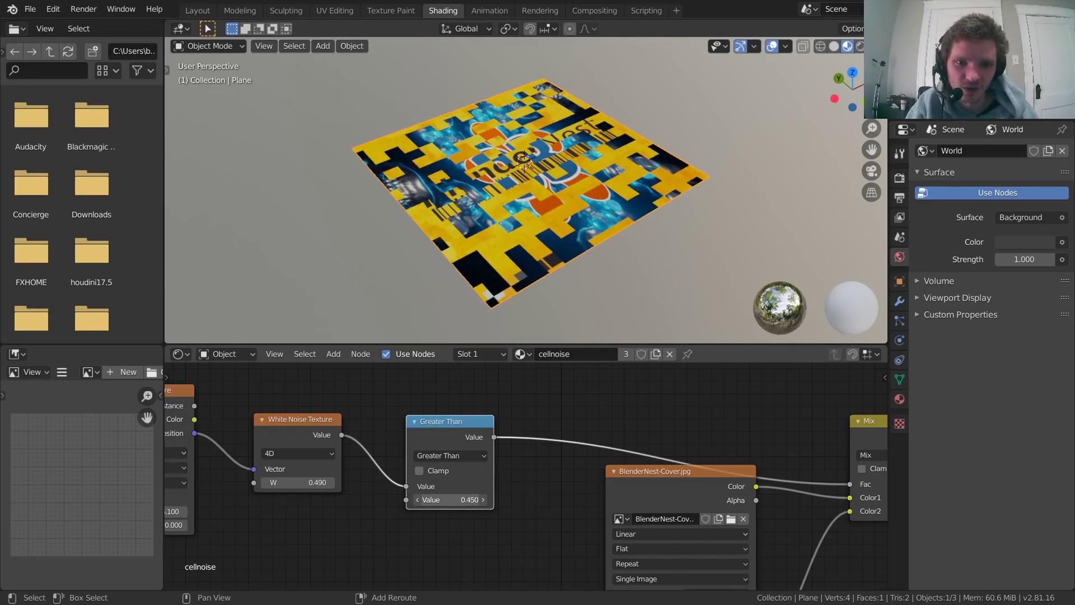
pyautogui.click(456, 461)
# Return the Math node to Add with Value -0.570 so the BlenderNest cover dominates.
pyautogui.click(443, 263)
pyautogui.click(459, 500)
pyautogui.write('0.99')
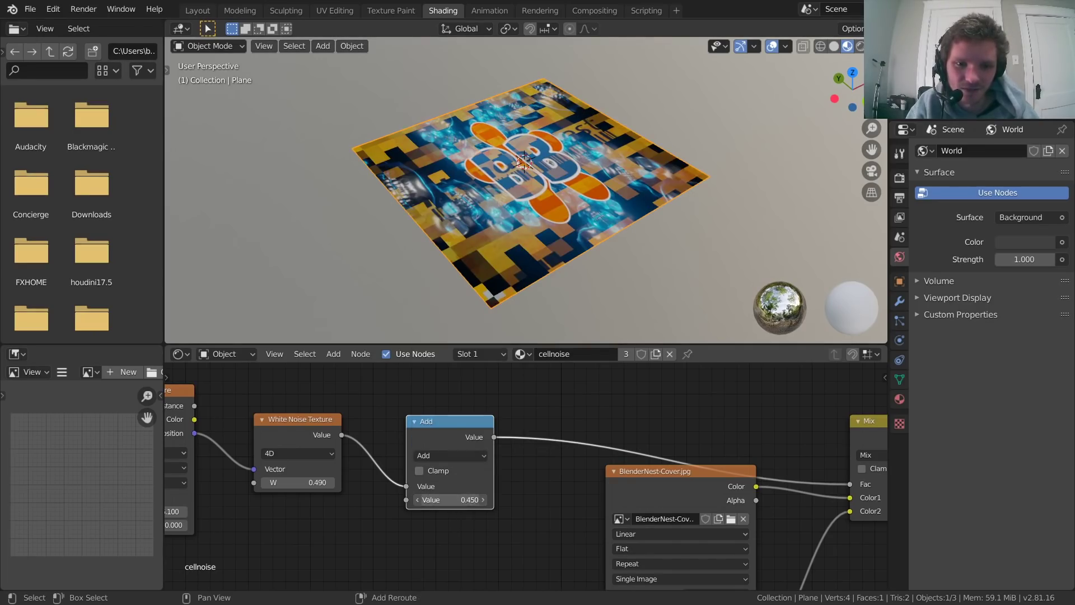
pyautogui.press('Return')
pyautogui.moveTo(460, 499); pyautogui.dragTo(437, 500)
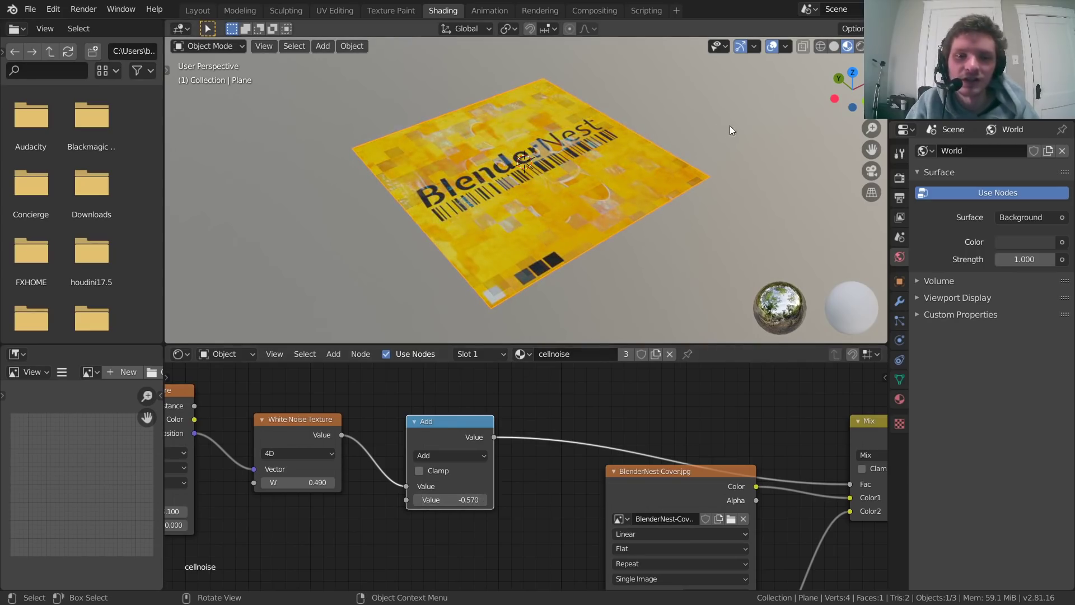
pyautogui.scroll(-2, 746, 486)
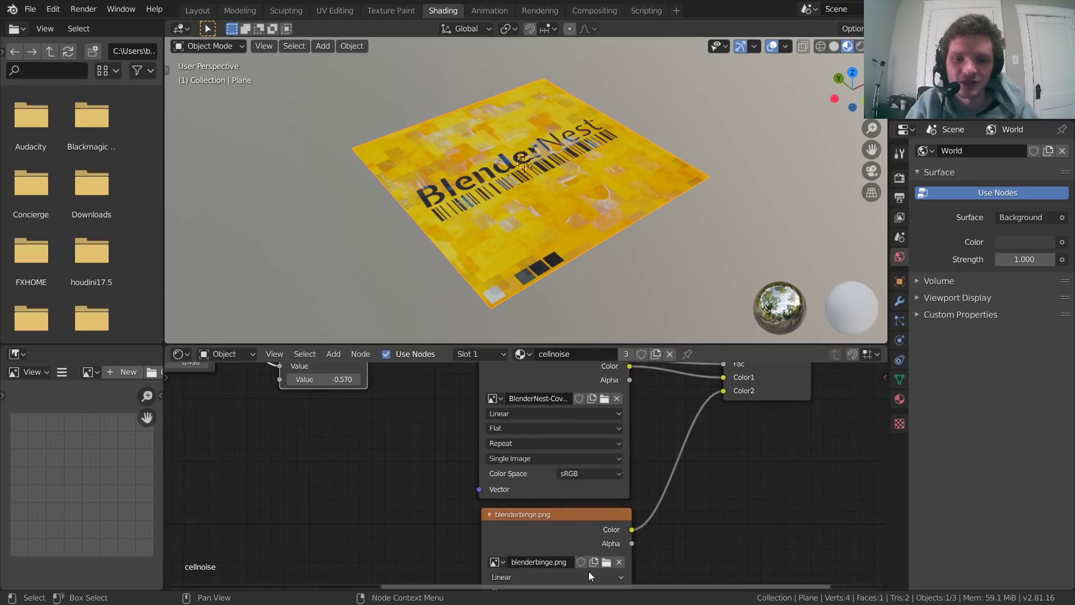
pyautogui.moveTo(498, 512); pyautogui.dragTo(540, 536, button='middle')
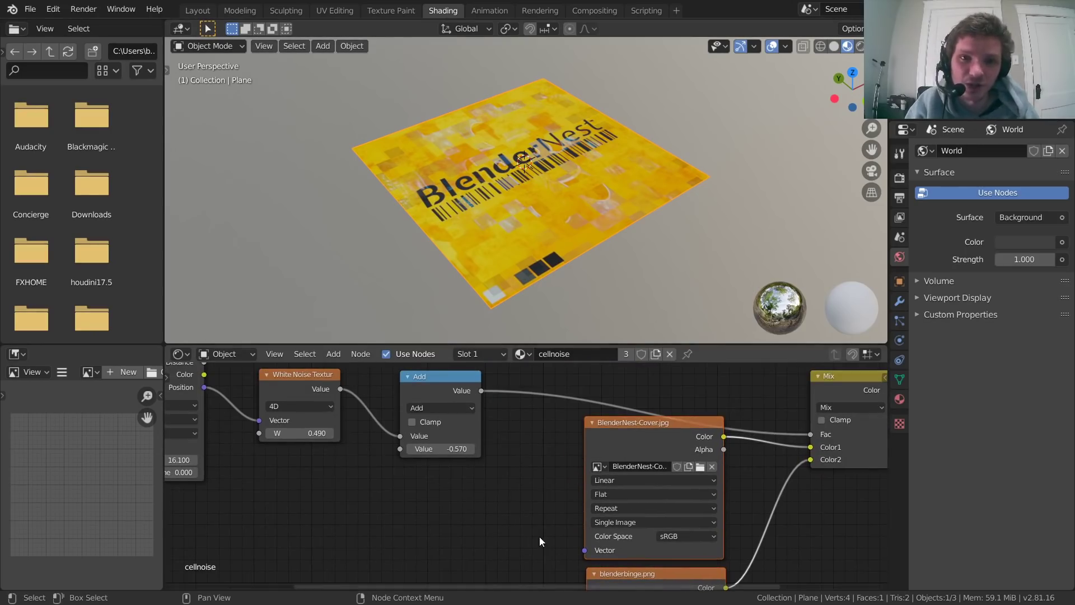
pyautogui.moveTo(509, 449); pyautogui.dragTo(536, 498, button='middle')
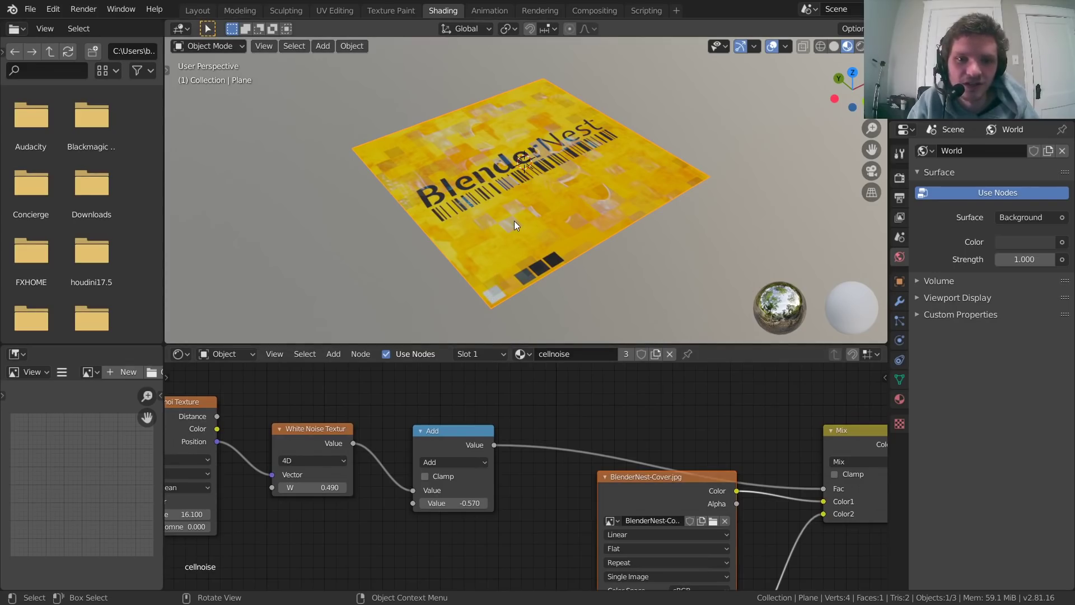
pyautogui.scroll(-5, 594, 566)
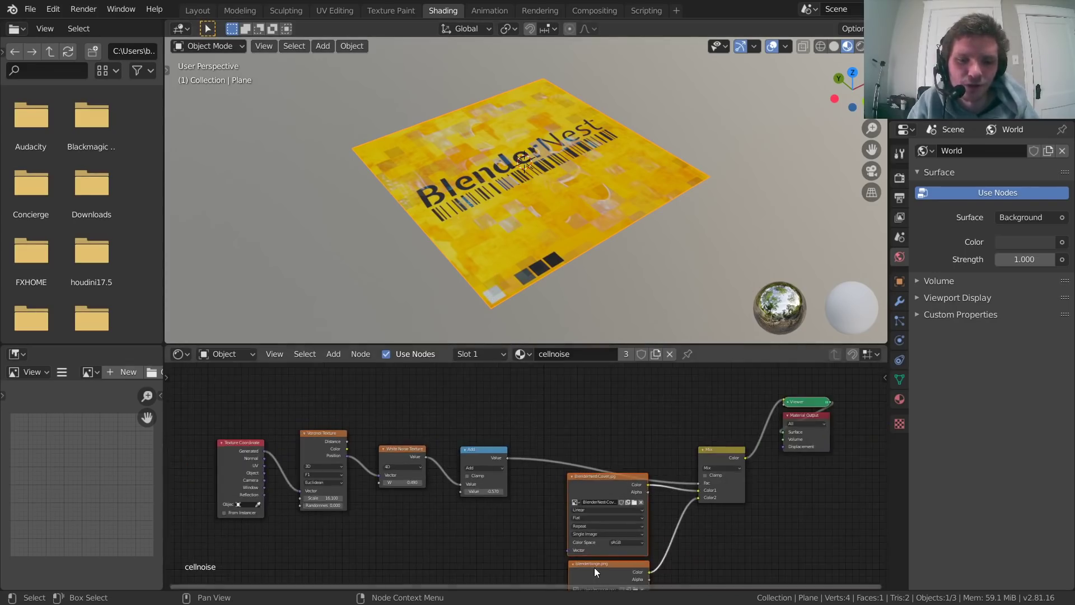
# Delete the image texture and Mix nodes, then move Viewer and Material Output beside the remaining nodes.
pyautogui.moveTo(617, 492); pyautogui.dragTo(489, 367)
pyautogui.press('x')
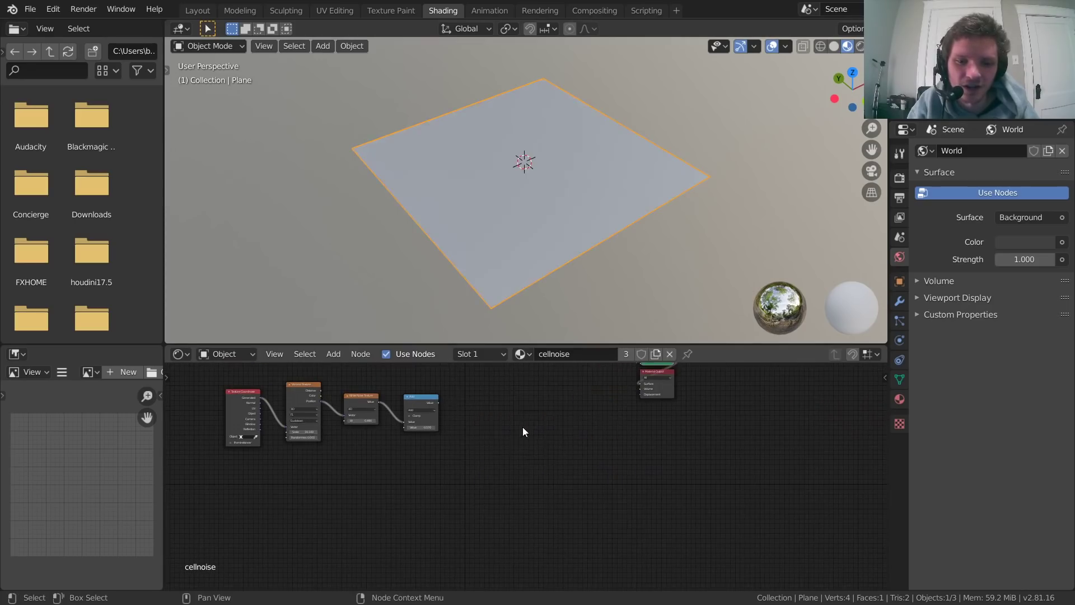
pyautogui.moveTo(522, 427); pyautogui.dragTo(516, 520, button='middle')
pyautogui.scroll(1, 516, 520)
pyautogui.moveTo(703, 437); pyautogui.dragTo(521, 466)
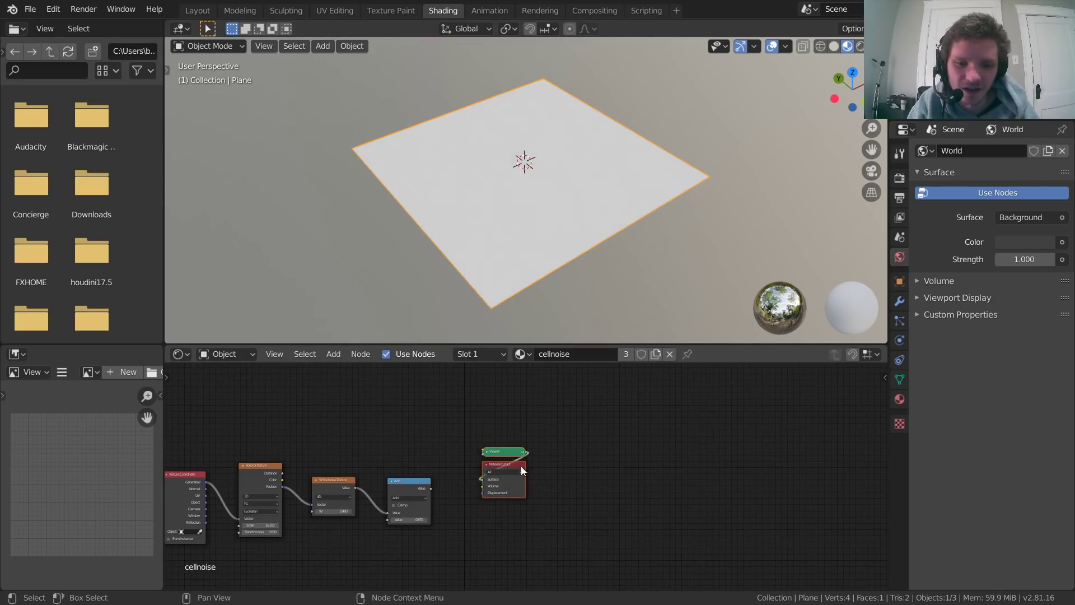
pyautogui.scroll(3, 442, 459)
pyautogui.moveTo(404, 474); pyautogui.dragTo(533, 457, button='middle')
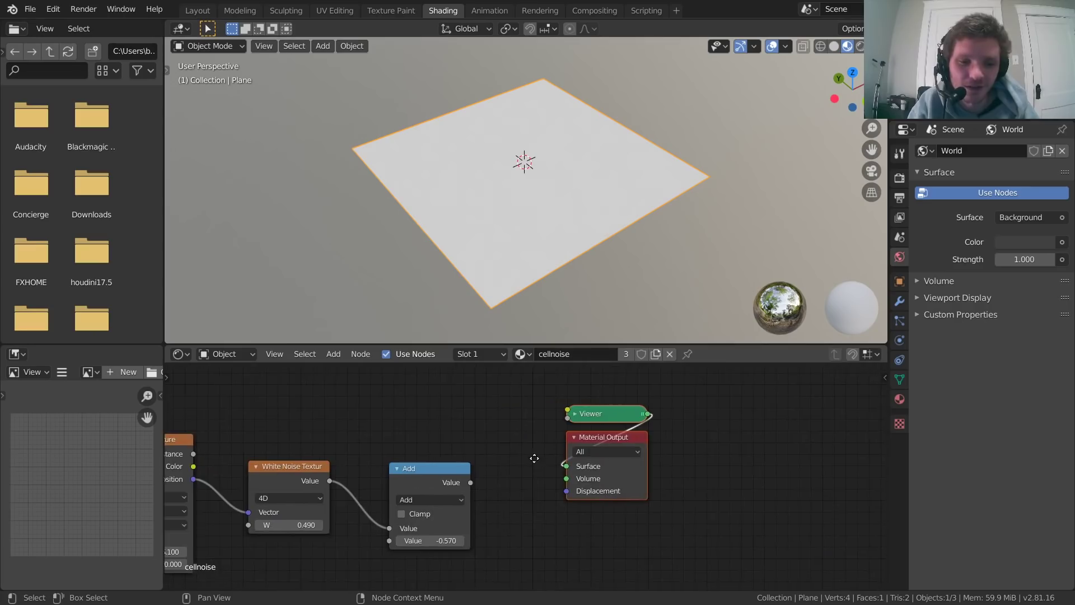
pyautogui.moveTo(454, 447); pyautogui.dragTo(584, 429, button='middle')
# Delete the Add math node and move the Texture Coordinate, Voronoi and White Noise nodes up-right.
pyautogui.click(554, 455)
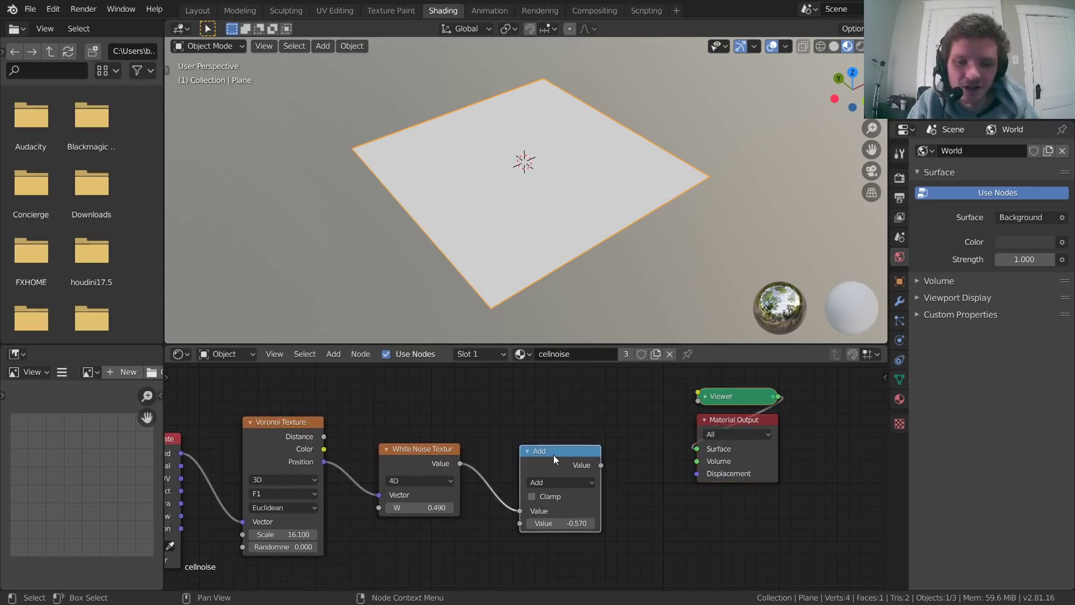
pyautogui.press('x')
pyautogui.moveTo(495, 468); pyautogui.dragTo(631, 449, button='middle')
pyautogui.moveTo(599, 533); pyautogui.dragTo(229, 443)
pyautogui.press('g')
pyautogui.click(801, 430)
pyautogui.moveTo(801, 430); pyautogui.dragTo(610, 467, button='middle')
# Delete the plane from the scene.
pyautogui.press('x')
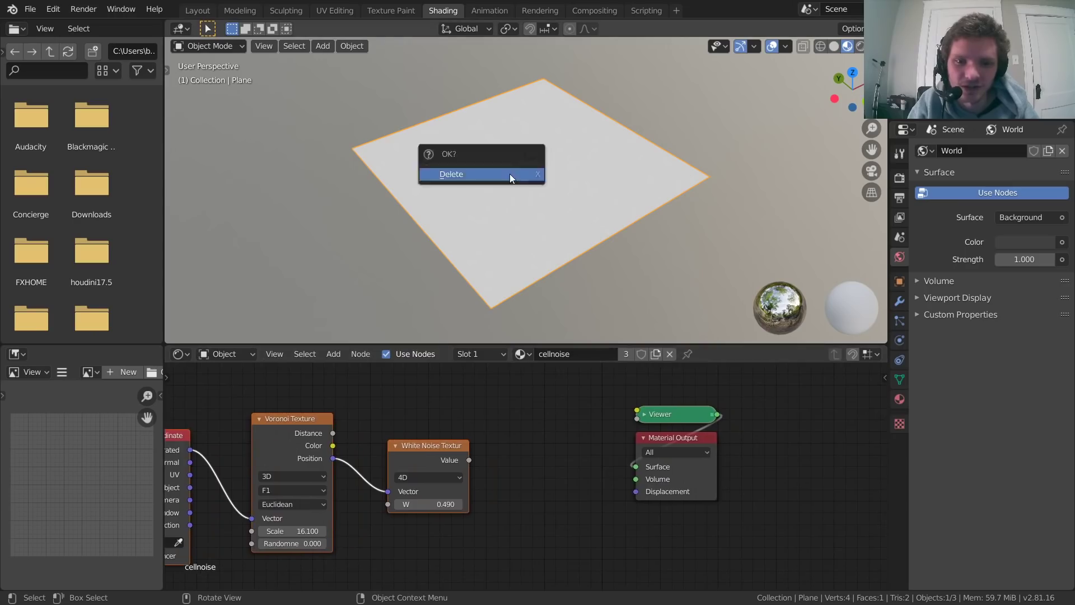
pyautogui.click(510, 174)
pyautogui.hotkey('shift', 'a')
# Add a cube mesh and assign it the cellnoise material.
pyautogui.moveTo(509, 175)
pyautogui.click(590, 186)
pyautogui.click(495, 354)
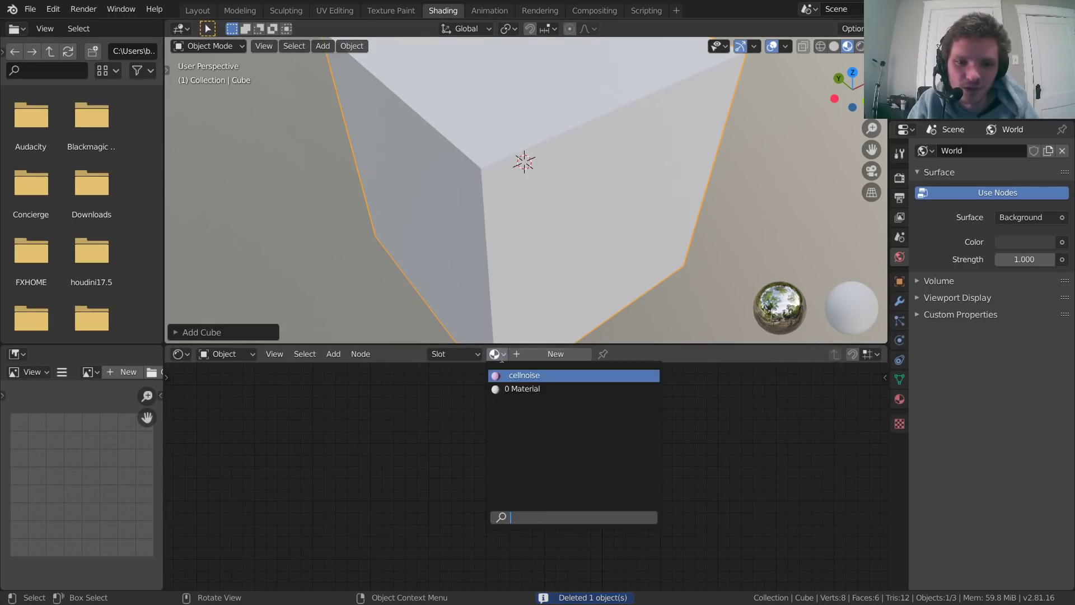
pyautogui.click(525, 377)
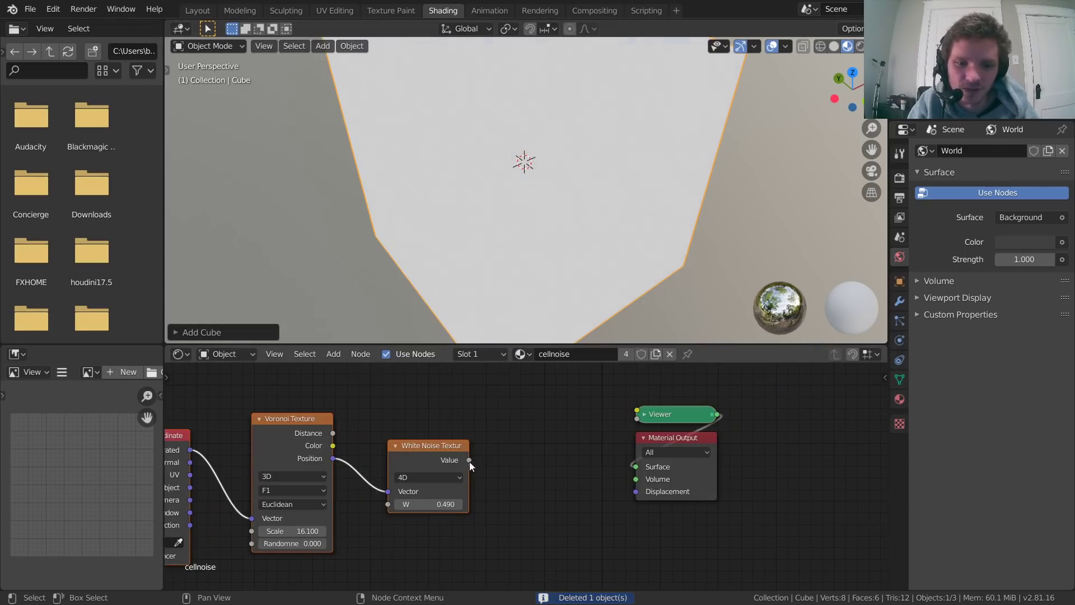
# Delete the Viewer node and connect White Noise Value to the Material Output Volume input.
pyautogui.press('x')
pyautogui.moveTo(469, 460); pyautogui.dragTo(671, 419)
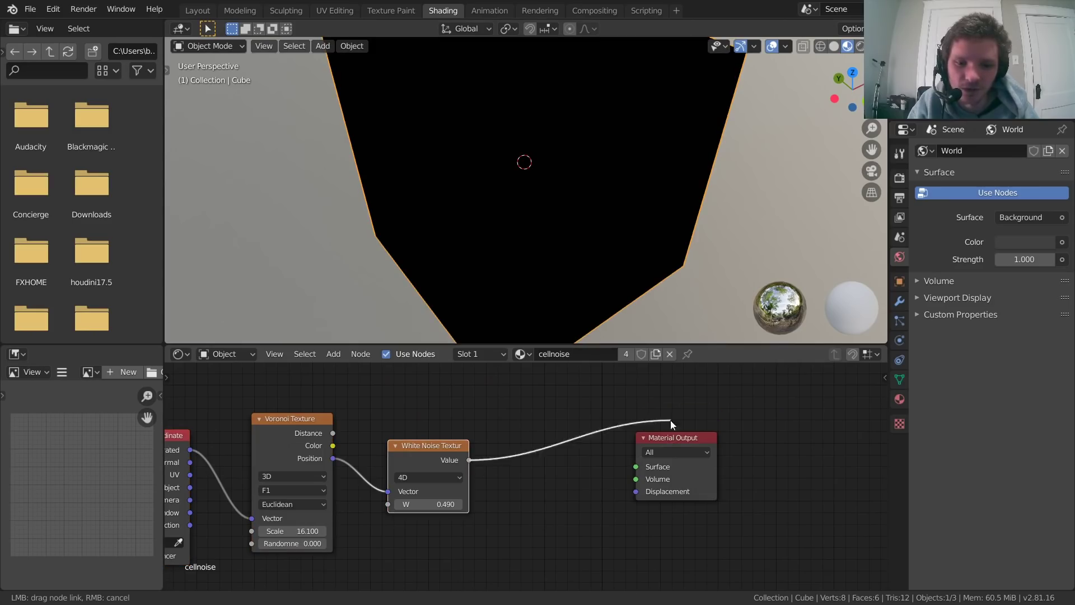
pyautogui.moveTo(640, 481); pyautogui.dragTo(640, 482)
pyautogui.scroll(-3, 582, 180)
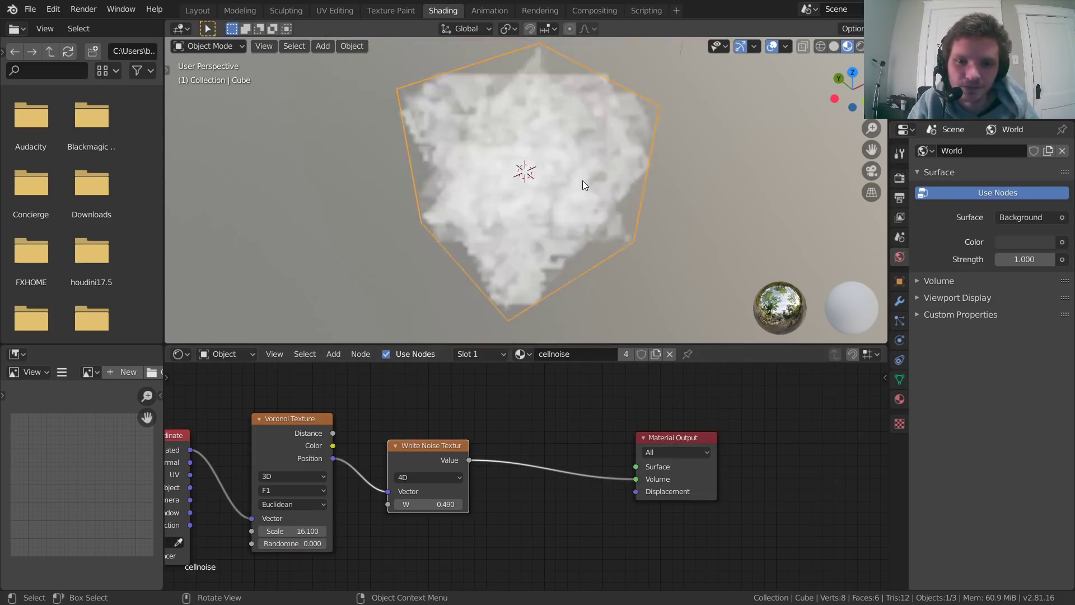
pyautogui.moveTo(566, 187)
pyautogui.mouseDown(button='middle')
pyautogui.moveTo(563, 240)
pyautogui.moveTo(576, 230)
pyautogui.moveTo(559, 188)
pyautogui.mouseUp(button='middle')
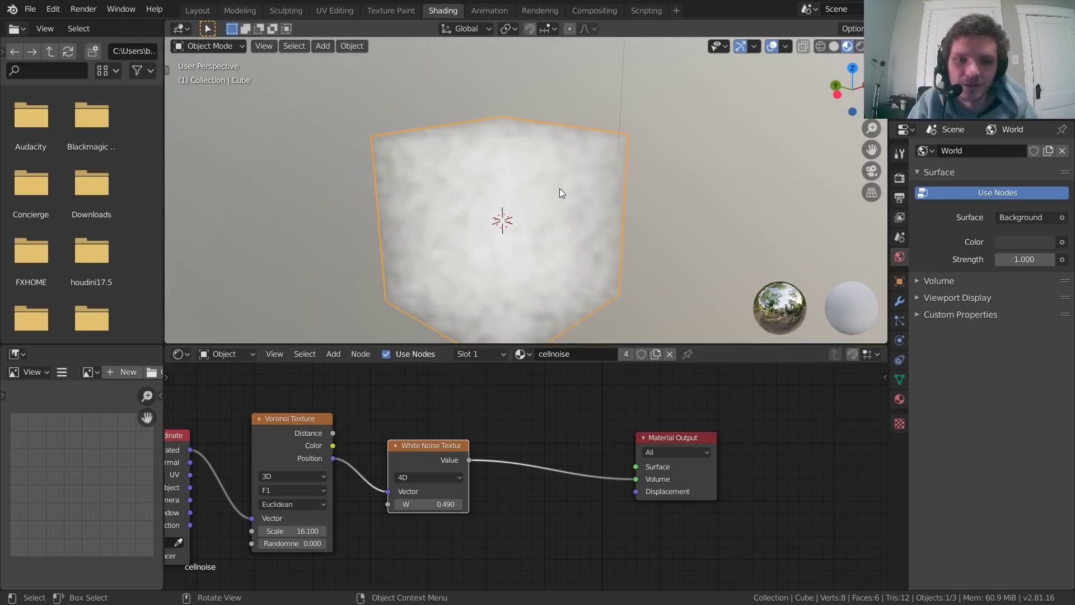
# Switch the render engine to Cycles and set the viewport to Rendered shading.
pyautogui.click(902, 178)
pyautogui.click(1037, 168)
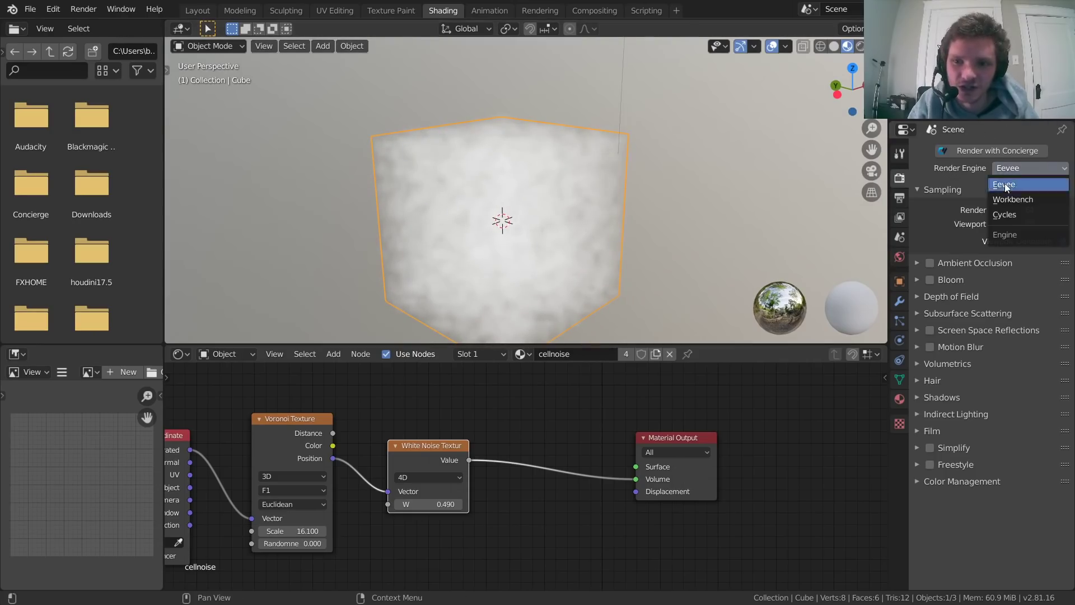
pyautogui.click(1010, 213)
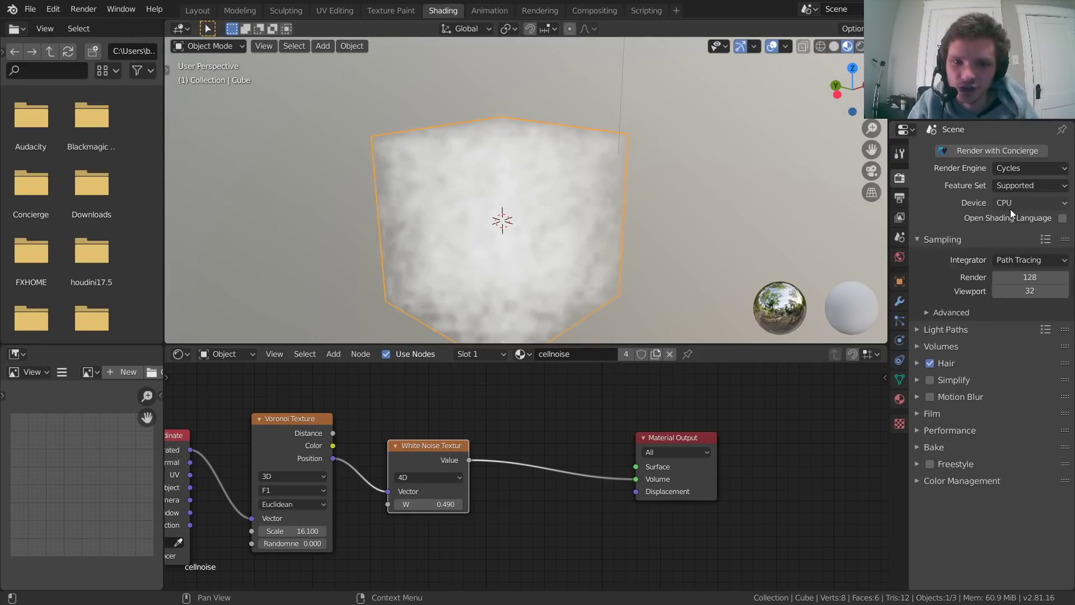
pyautogui.click(863, 46)
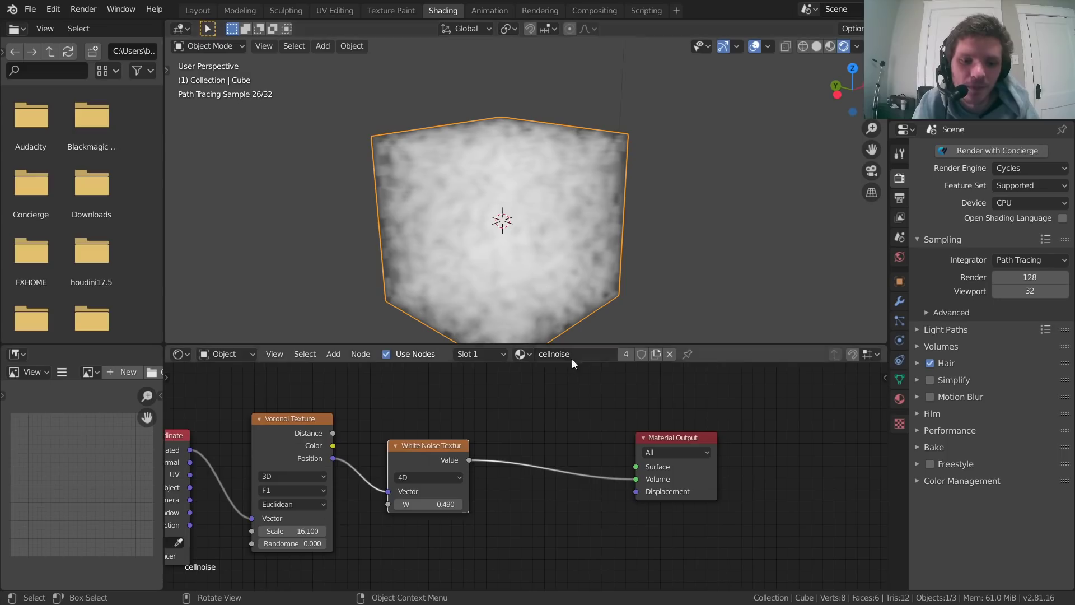
# Shift the White Noise node left and add a Math Add node by searching 'add'.
pyautogui.moveTo(528, 485); pyautogui.dragTo(567, 493, button='middle')
pyautogui.moveTo(451, 448); pyautogui.dragTo(426, 451)
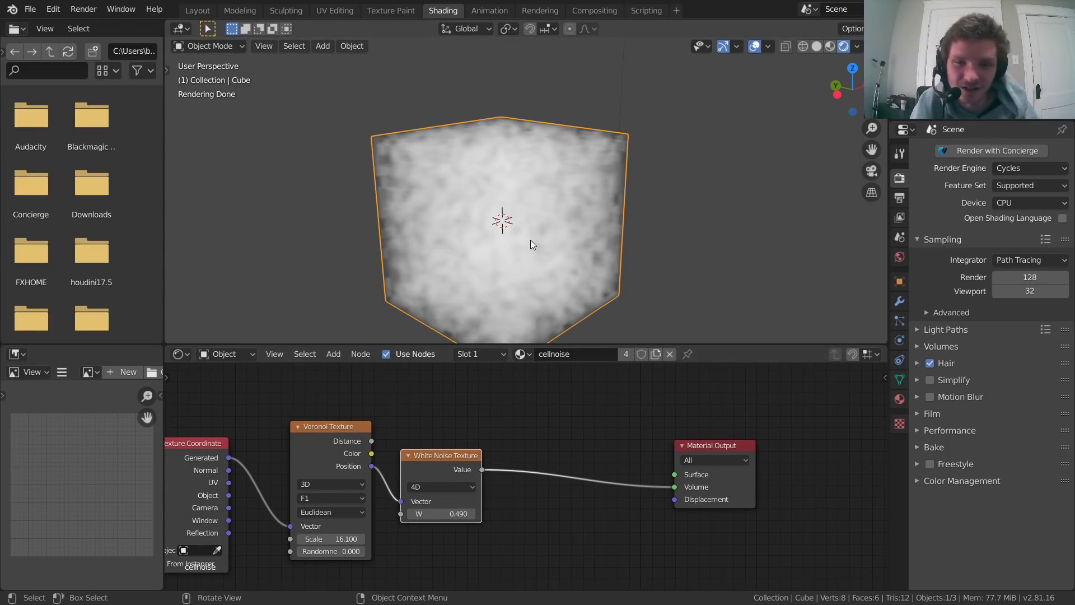
pyautogui.hotkey('shift', 'a')
pyautogui.click(530, 399)
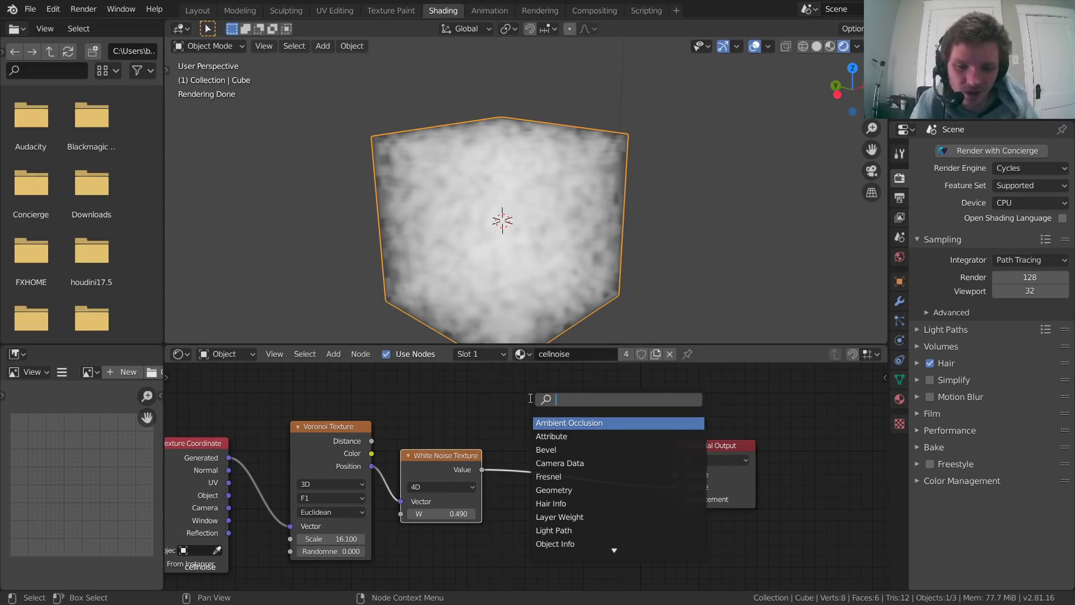
pyautogui.write('add')
pyautogui.press('Return')
# Drop the math node onto the White Noise link and set it to Greater Than.
pyautogui.click(548, 439)
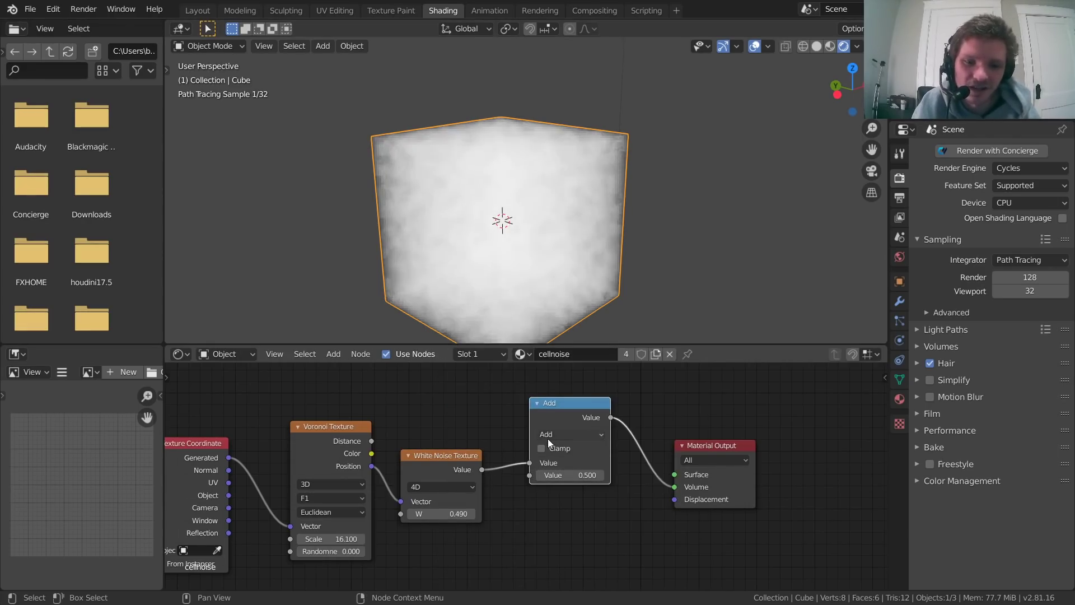
pyautogui.click(548, 434)
pyautogui.click(555, 443)
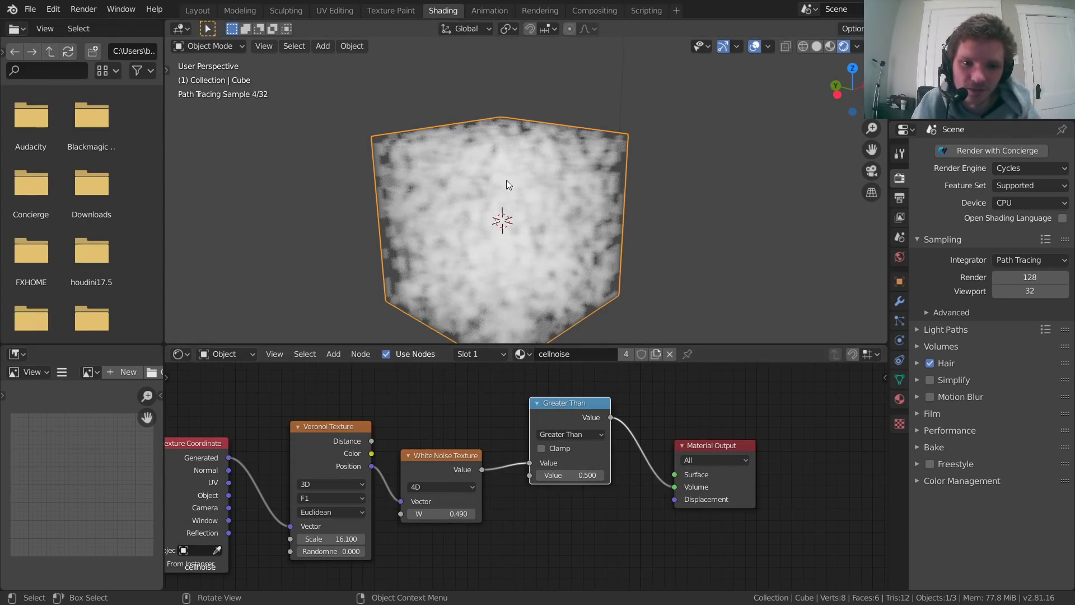
pyautogui.scroll(3, 503, 165)
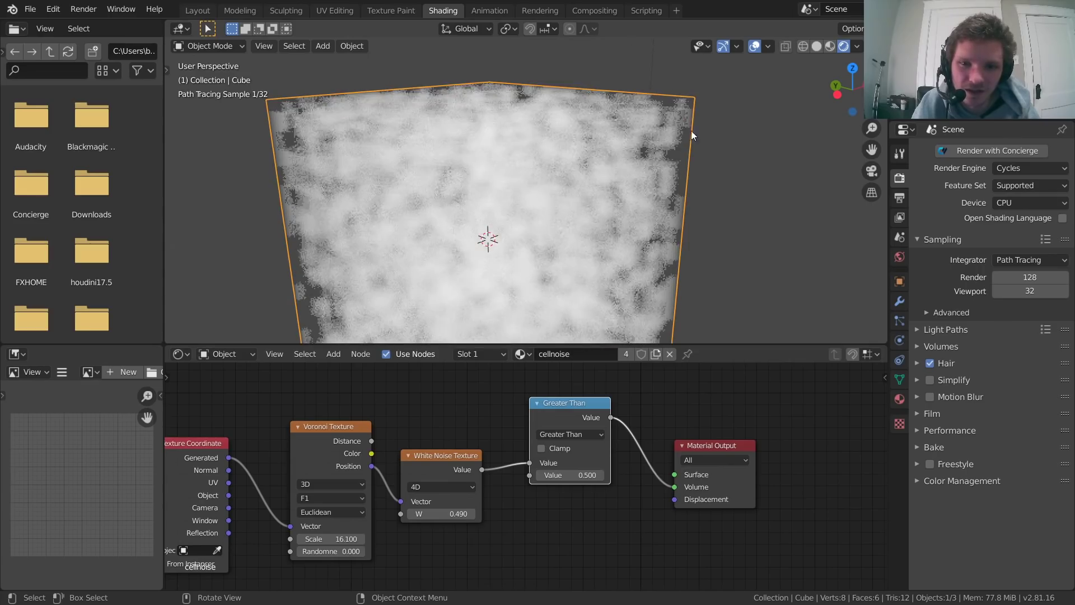
pyautogui.moveTo(459, 423); pyautogui.dragTo(639, 395, button='middle')
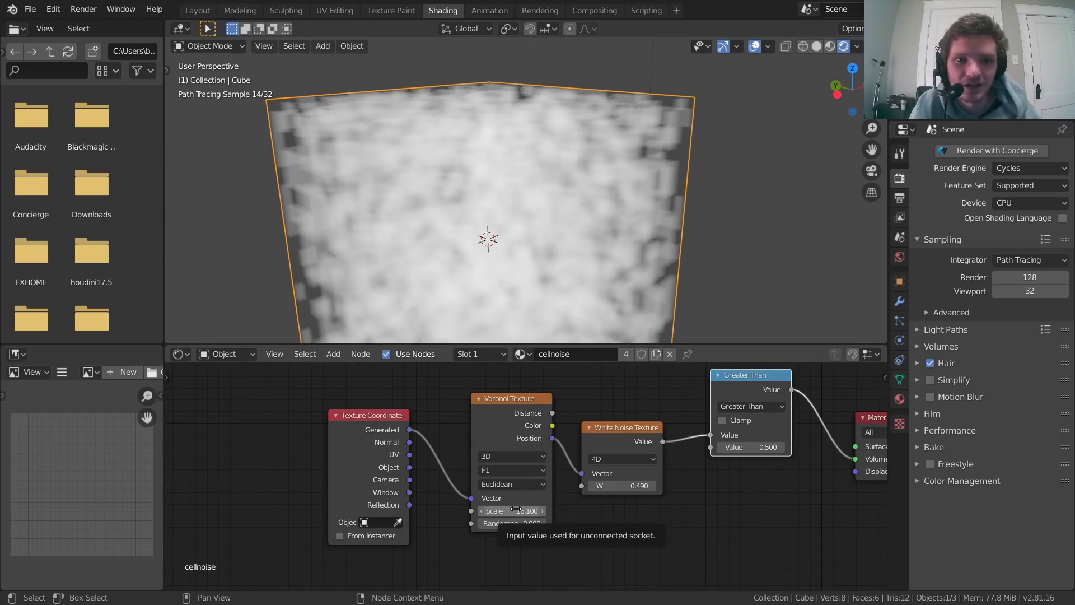
# Set the Voronoi Scale to 1.000.
pyautogui.scroll(-3, 429, 180)
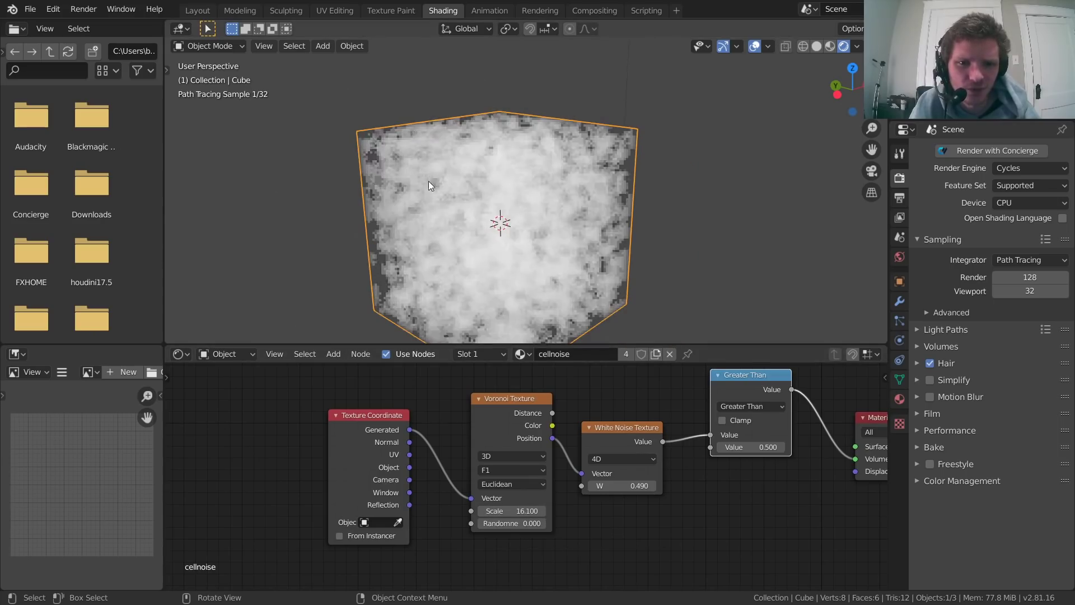
pyautogui.click(522, 511)
pyautogui.write('1')
pyautogui.press('Return')
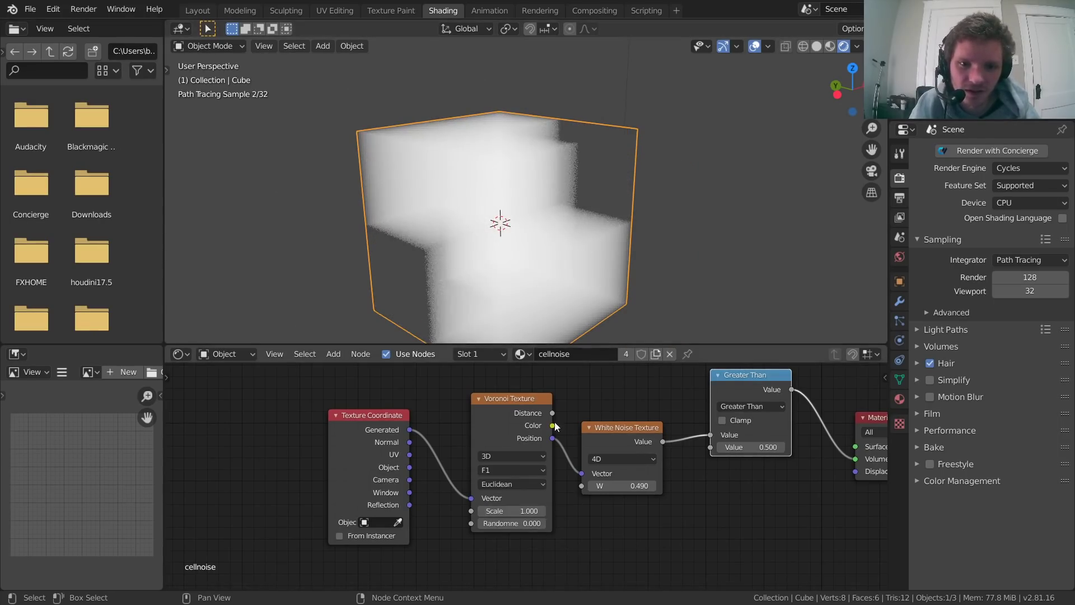
pyautogui.moveTo(584, 184); pyautogui.dragTo(707, 172, button='middle')
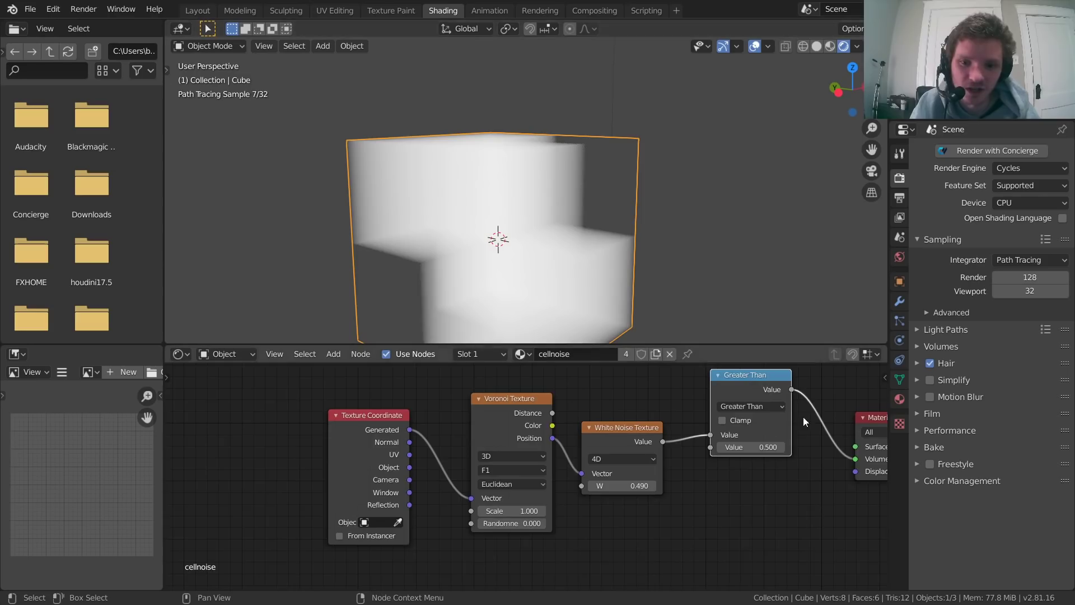
# Move Material Output right and the Greater Than node down-left.
pyautogui.moveTo(803, 417); pyautogui.dragTo(576, 423, button='middle')
pyautogui.moveTo(576, 428); pyautogui.dragTo(640, 427)
pyautogui.moveTo(452, 395); pyautogui.dragTo(441, 426)
# Add a Principled Volume onto the output link and feed the Greater Than value into its Density.
pyautogui.hotkey('shift', 'a')
pyautogui.click(475, 393)
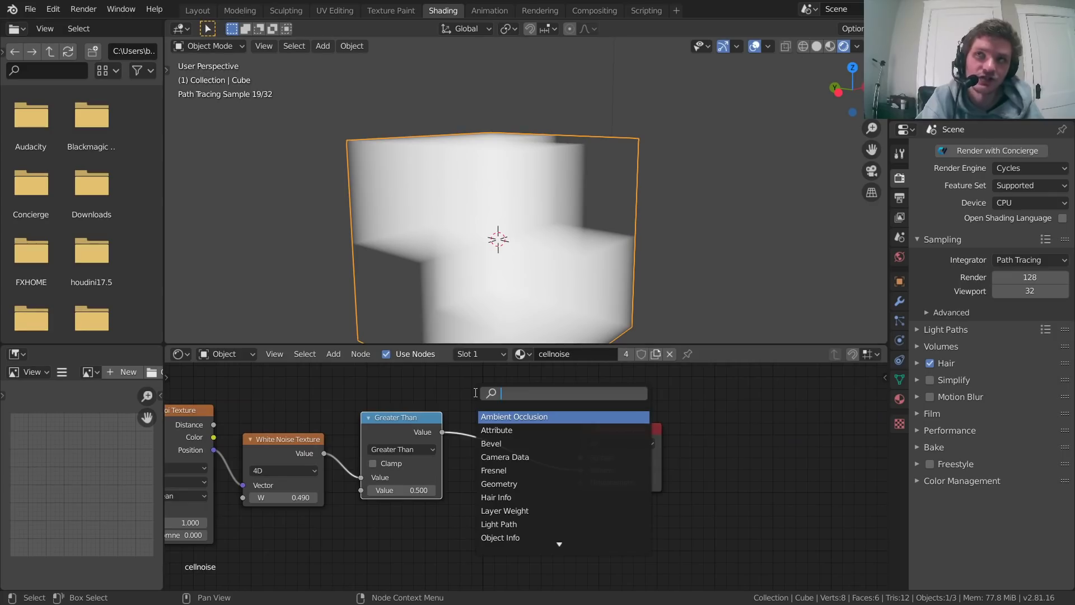
pyautogui.write('volu')
pyautogui.press('Down')
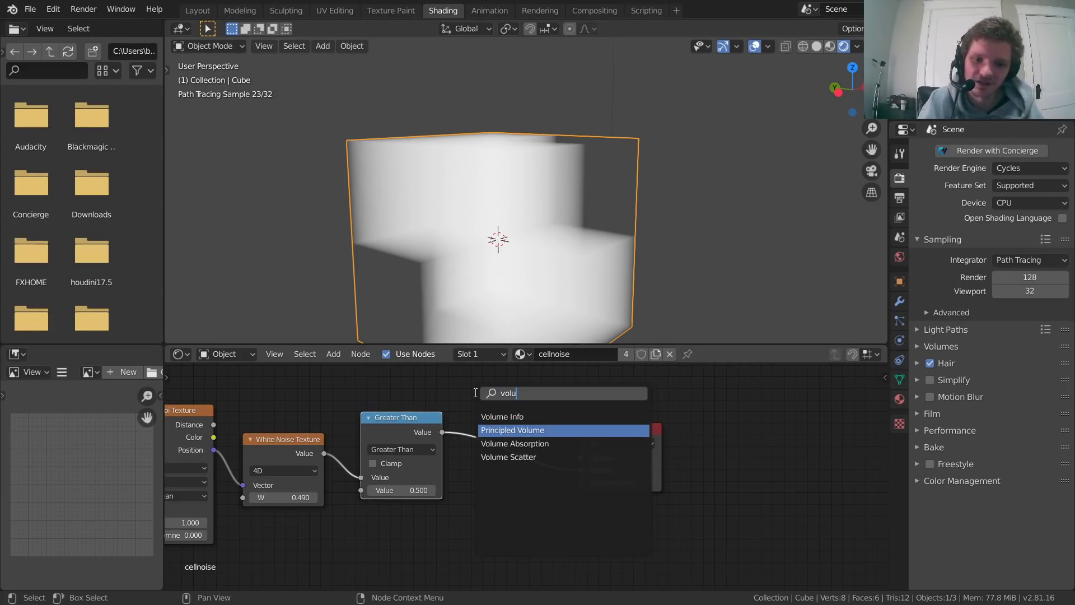
pyautogui.press('Down')
pyautogui.press('Up')
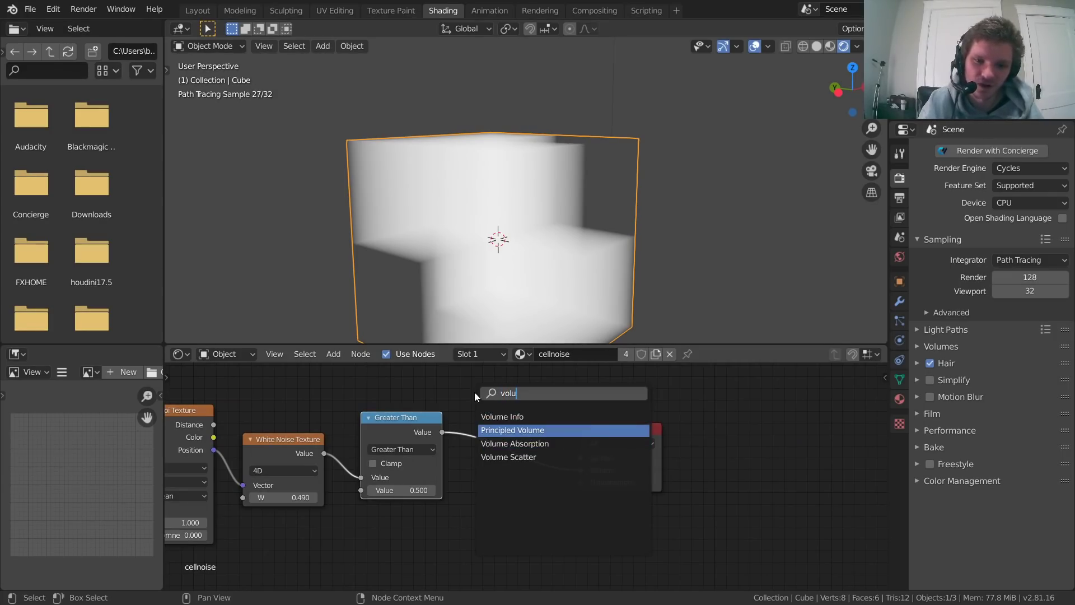
pyautogui.press('Return')
pyautogui.click(488, 439)
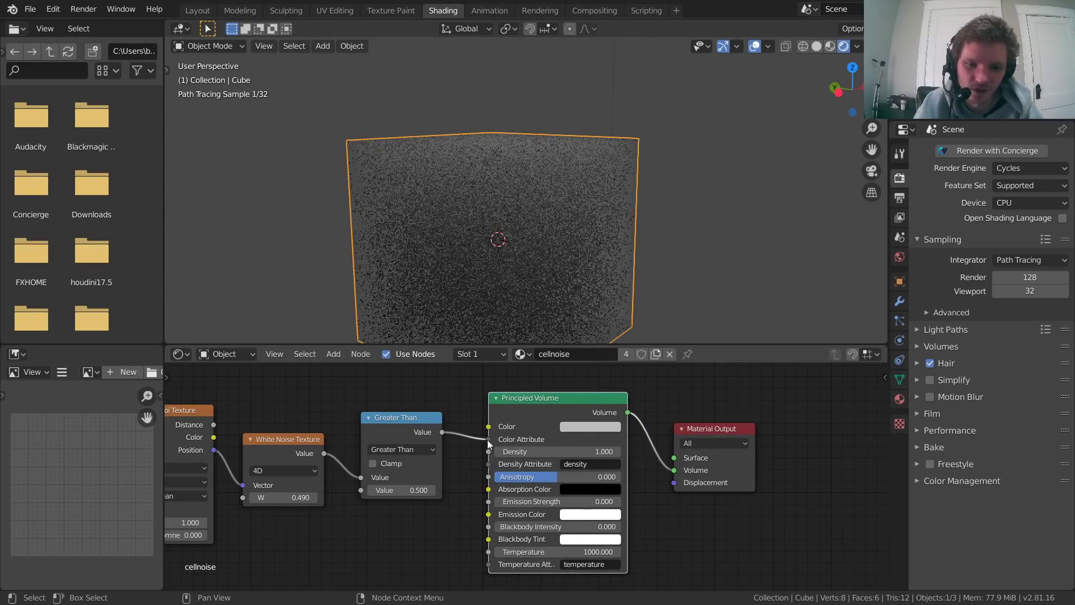
pyautogui.moveTo(488, 439); pyautogui.dragTo(683, 434)
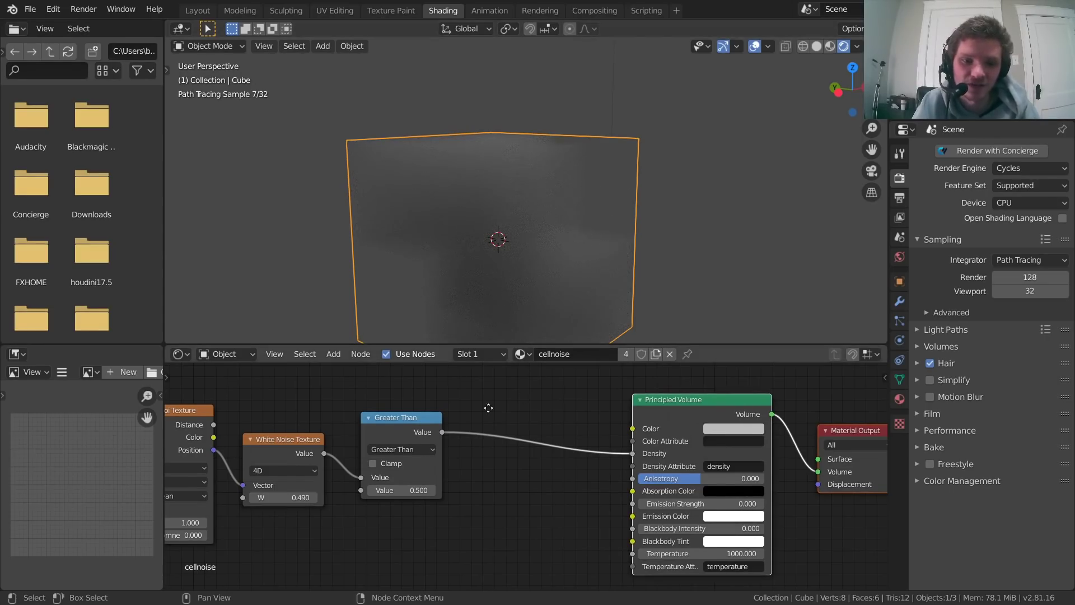
pyautogui.moveTo(432, 405); pyautogui.dragTo(423, 429, button='middle')
# Duplicate the Greater Than node as a Multiply node on the Density link, with value 100.
pyautogui.click(391, 448)
pyautogui.hotkey('shift', 'd')
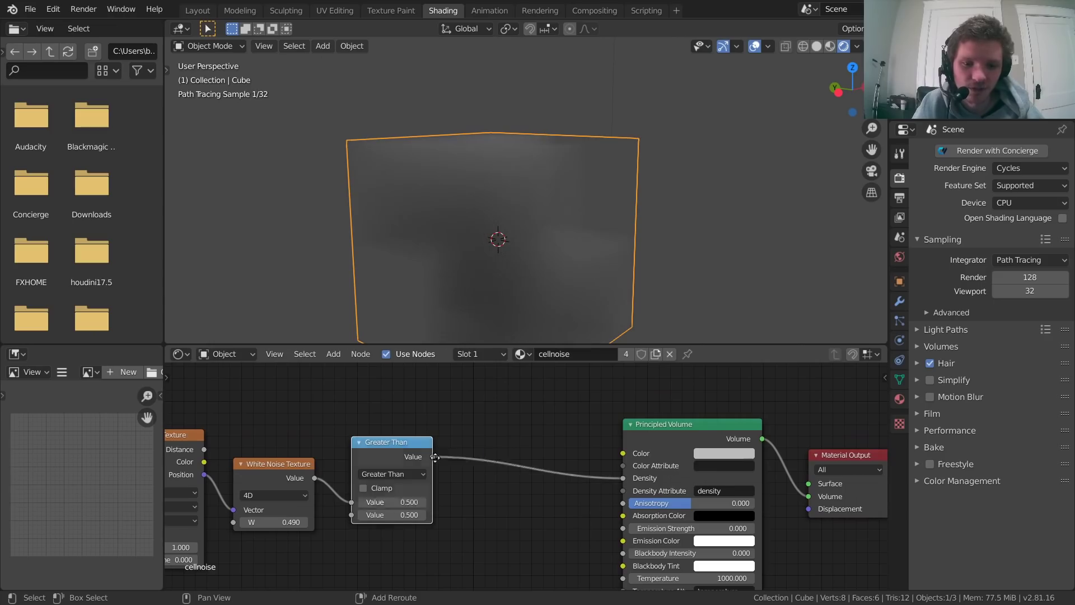
pyautogui.click(520, 465)
pyautogui.click(520, 472)
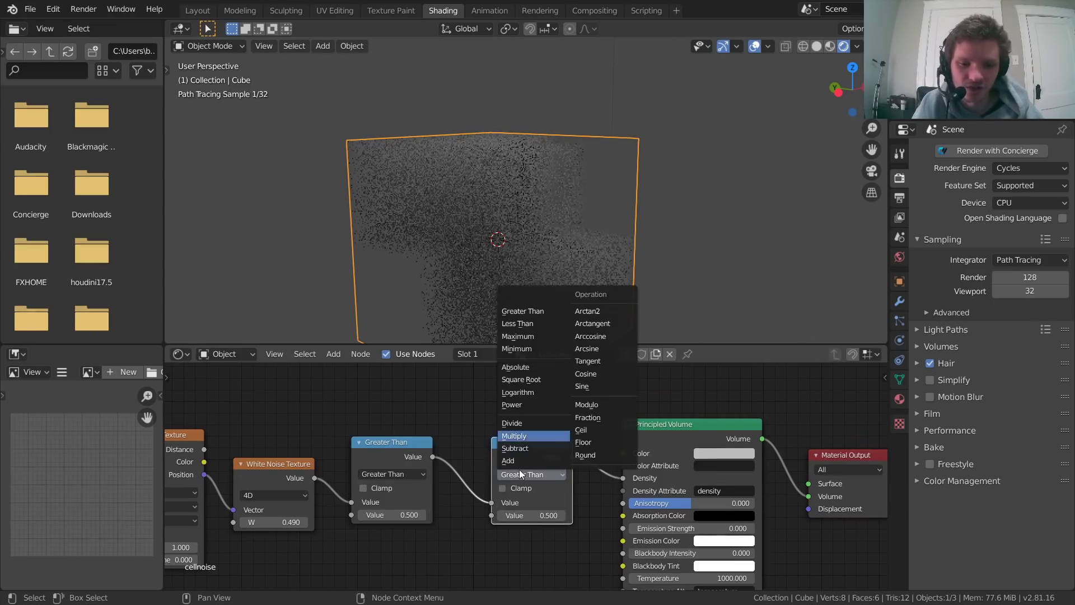
pyautogui.click(519, 469)
pyautogui.doubleClick(540, 515)
pyautogui.write('100')
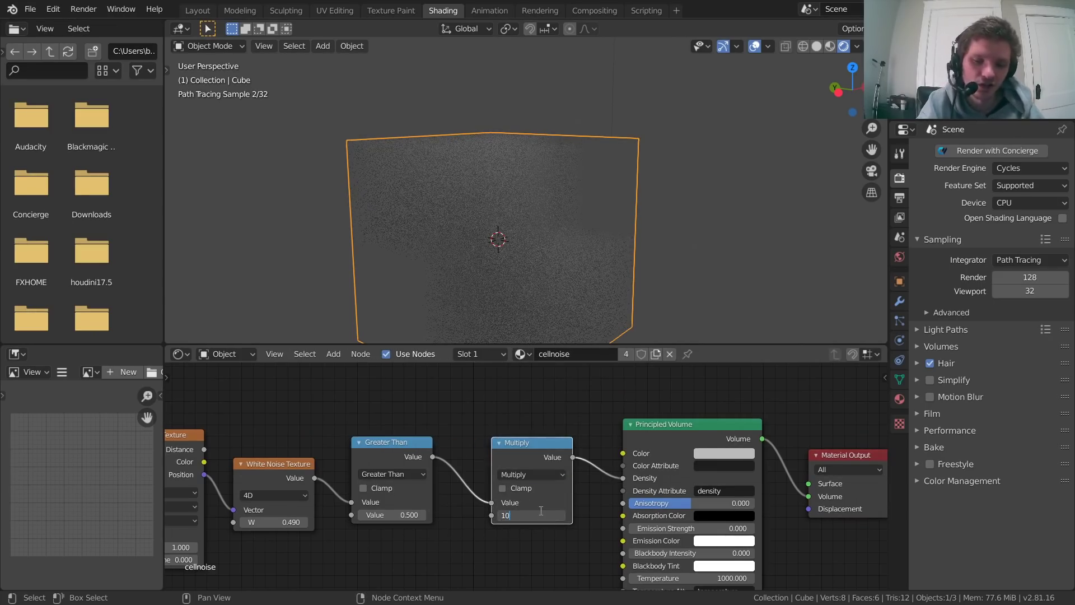
pyautogui.press('Return')
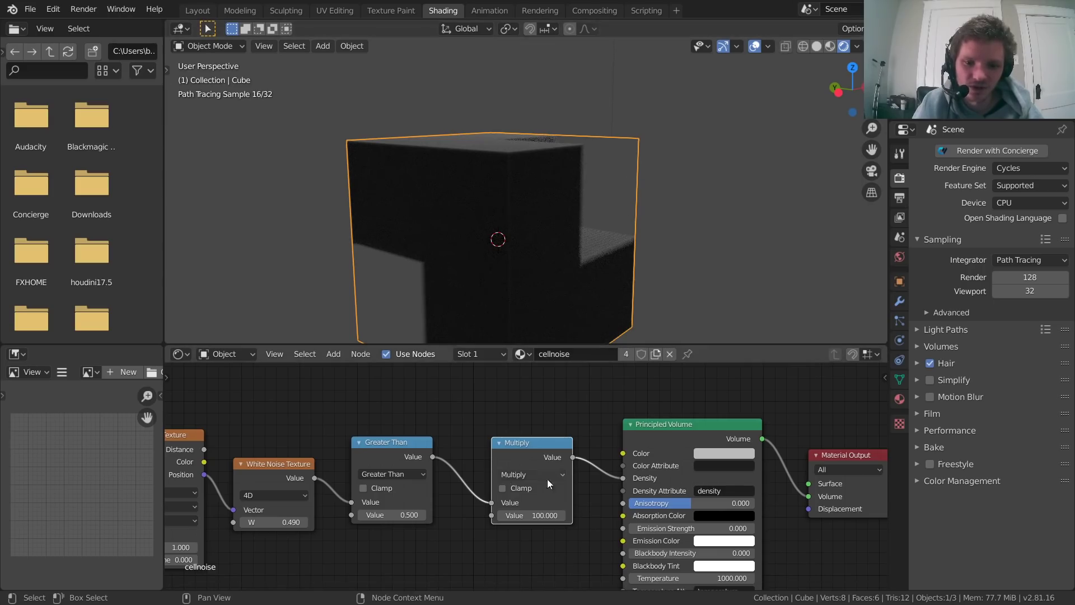
# Orbit around the cube and raise the Greater Than threshold to 1.200.
pyautogui.moveTo(660, 150)
pyautogui.mouseDown(button='middle')
pyautogui.moveTo(637, 167)
pyautogui.moveTo(644, 161)
pyautogui.mouseUp(button='middle')
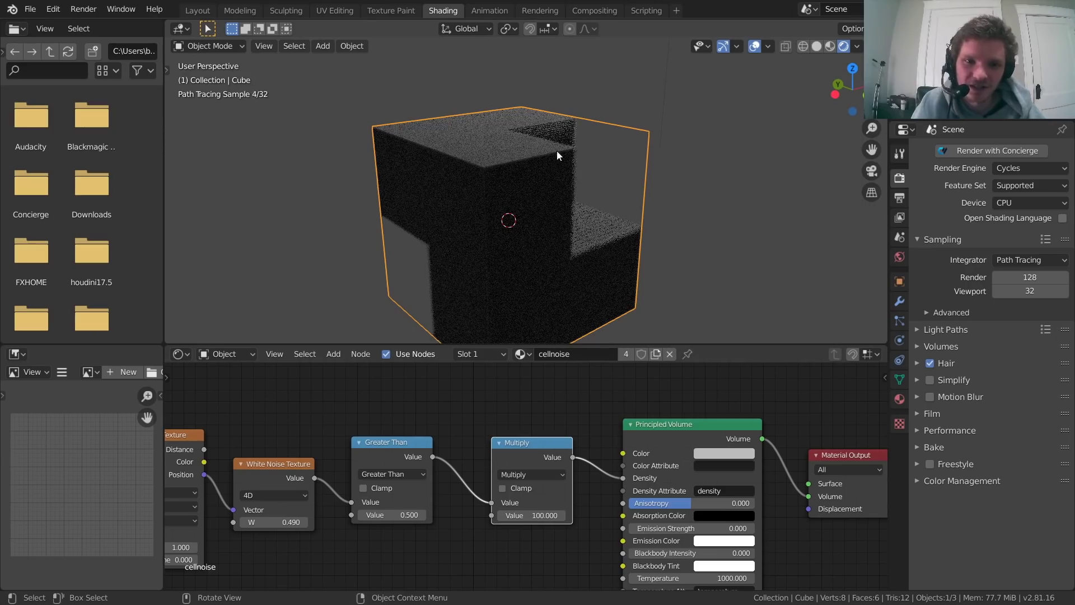
pyautogui.moveTo(536, 132); pyautogui.dragTo(701, 190, button='middle')
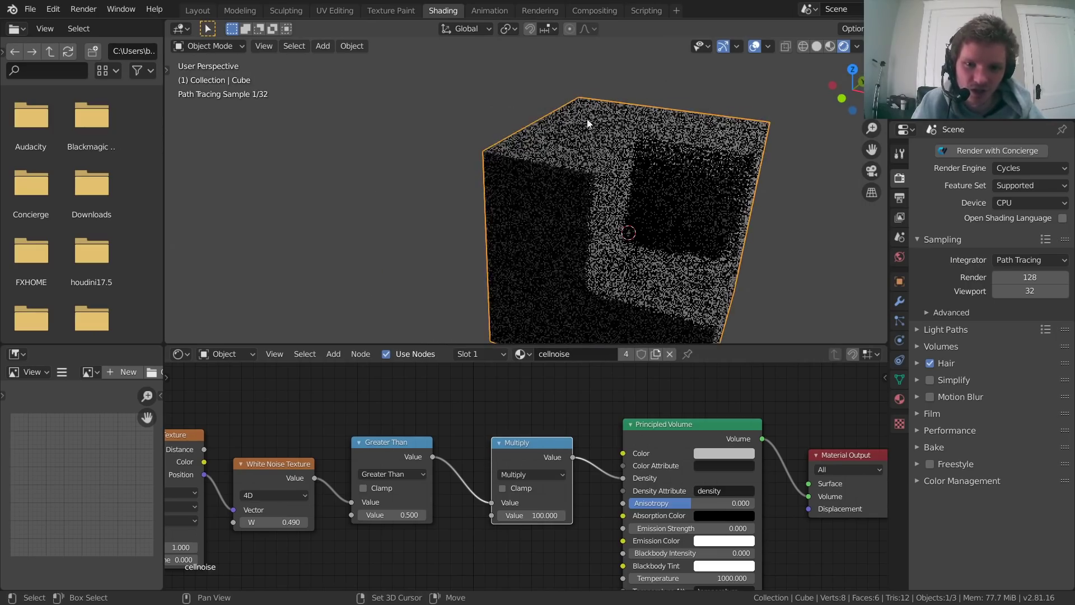
pyautogui.moveTo(588, 123); pyautogui.dragTo(532, 179, button='middle')
pyautogui.moveTo(449, 431); pyautogui.dragTo(573, 401, button='middle')
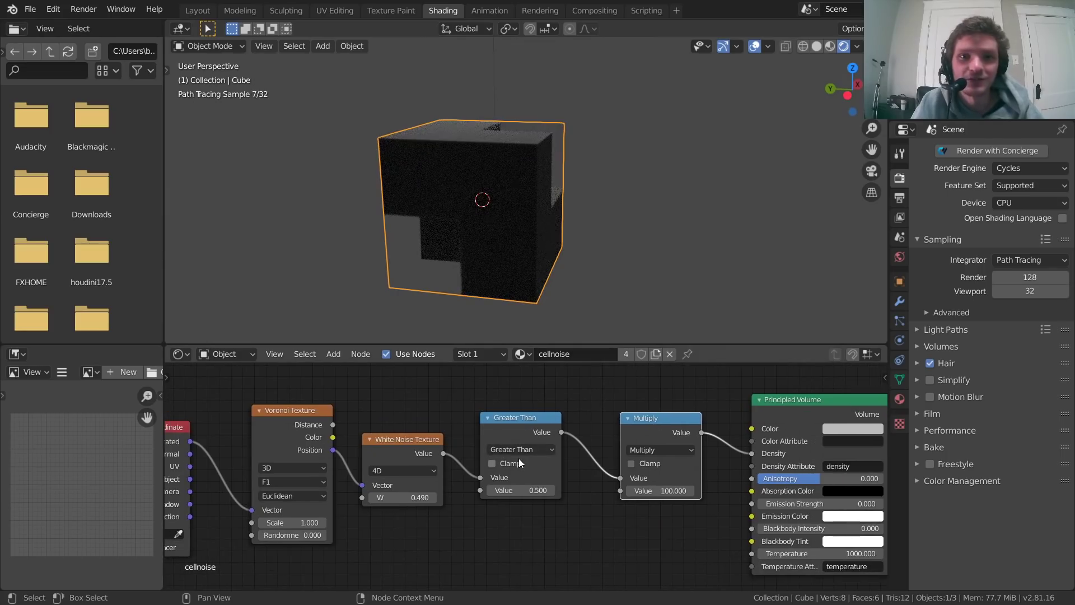
pyautogui.moveTo(429, 499); pyautogui.dragTo(440, 499, button='middle')
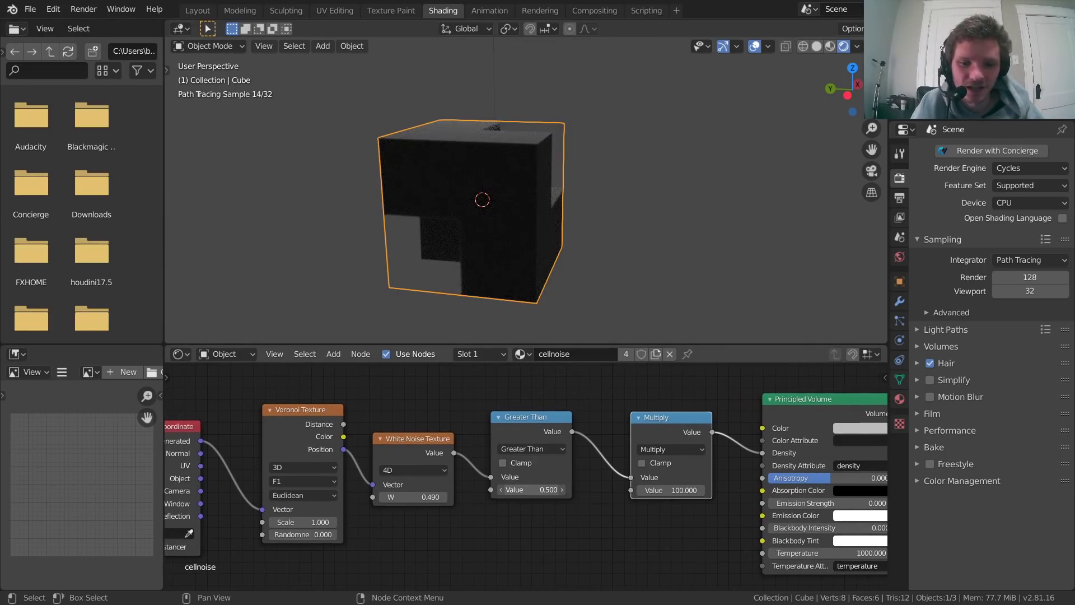
pyautogui.moveTo(533, 489)
pyautogui.mouseDown()
pyautogui.moveTo(571, 490)
pyautogui.moveTo(538, 490)
pyautogui.mouseUp()
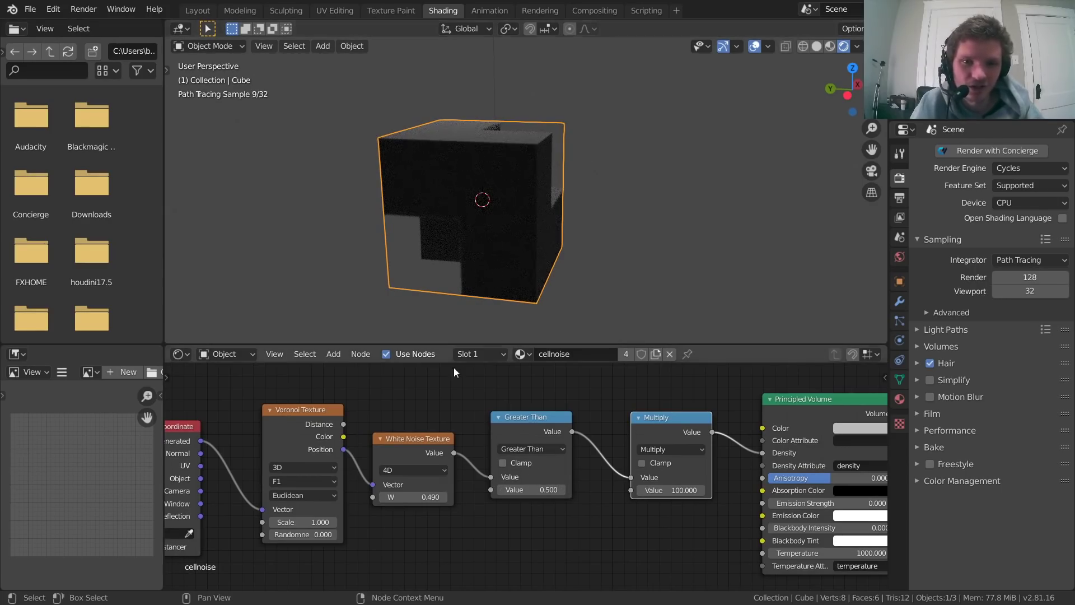
# Enlarge the Voronoi cells to scale 2.7 and set the threshold to 0.150.
pyautogui.moveTo(347, 526); pyautogui.dragTo(503, 506, button='middle')
pyautogui.moveTo(460, 503); pyautogui.dragTo(504, 503)
pyautogui.moveTo(521, 207); pyautogui.dragTo(445, 230, button='middle')
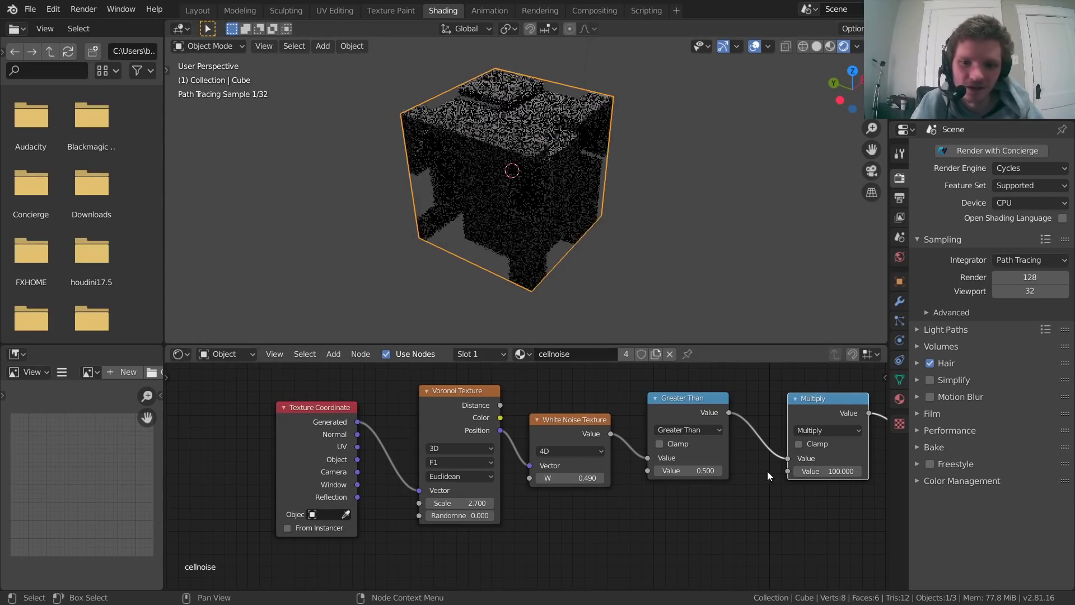
pyautogui.moveTo(688, 471); pyautogui.dragTo(661, 470)
# Delete the cube, add a Suzanne monkey, and assign it the cellnoise material.
pyautogui.press('x')
pyautogui.click(523, 153)
pyautogui.hotkey('shift', 'a')
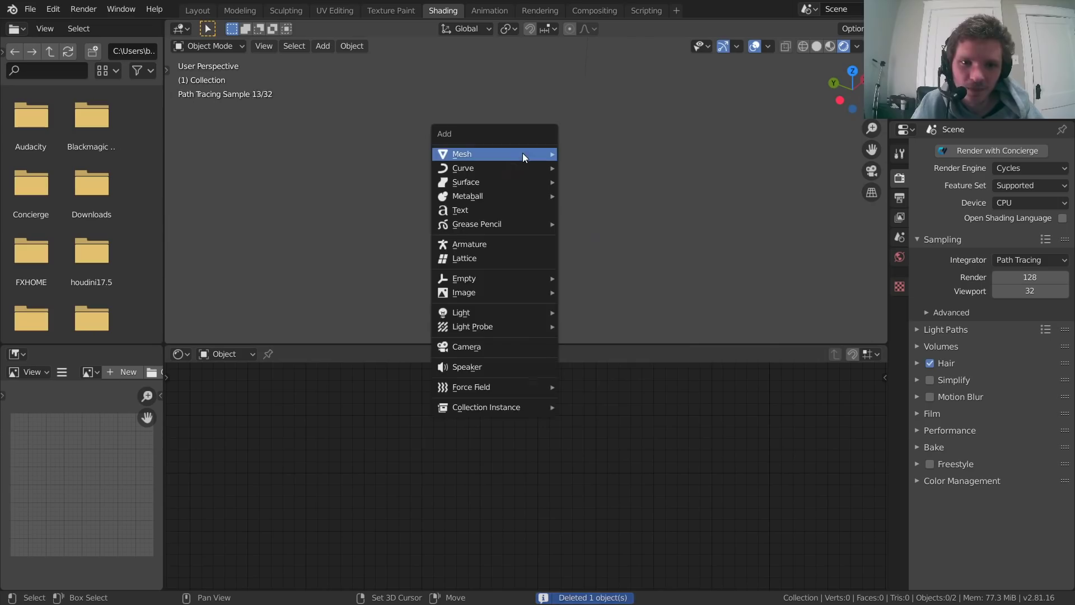
pyautogui.moveTo(522, 153)
pyautogui.click(585, 281)
pyautogui.click(494, 354)
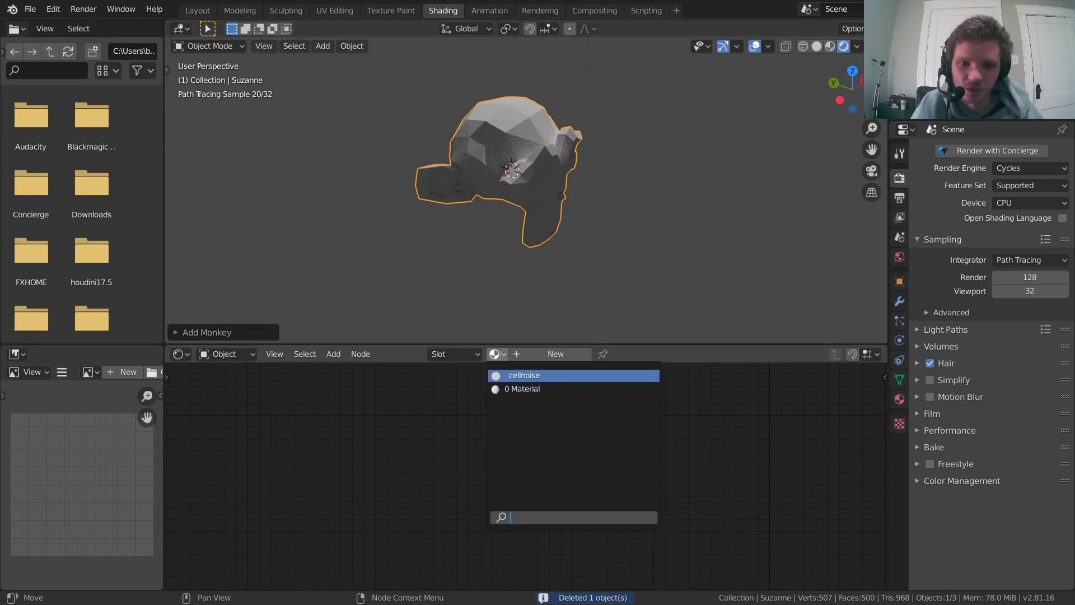
pyautogui.click(538, 388)
pyautogui.click(520, 354)
pyautogui.click(530, 375)
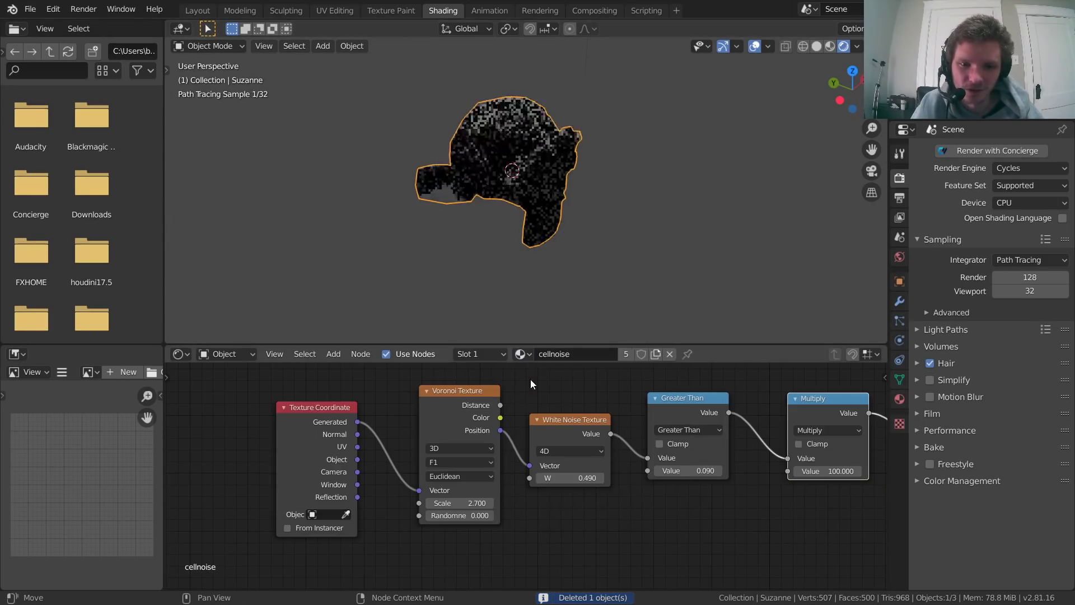
# Orbit around the monkey and raise the Greater Than threshold to 1.790.
pyautogui.click(621, 238)
pyautogui.moveTo(621, 242); pyautogui.dragTo(580, 163, button='middle')
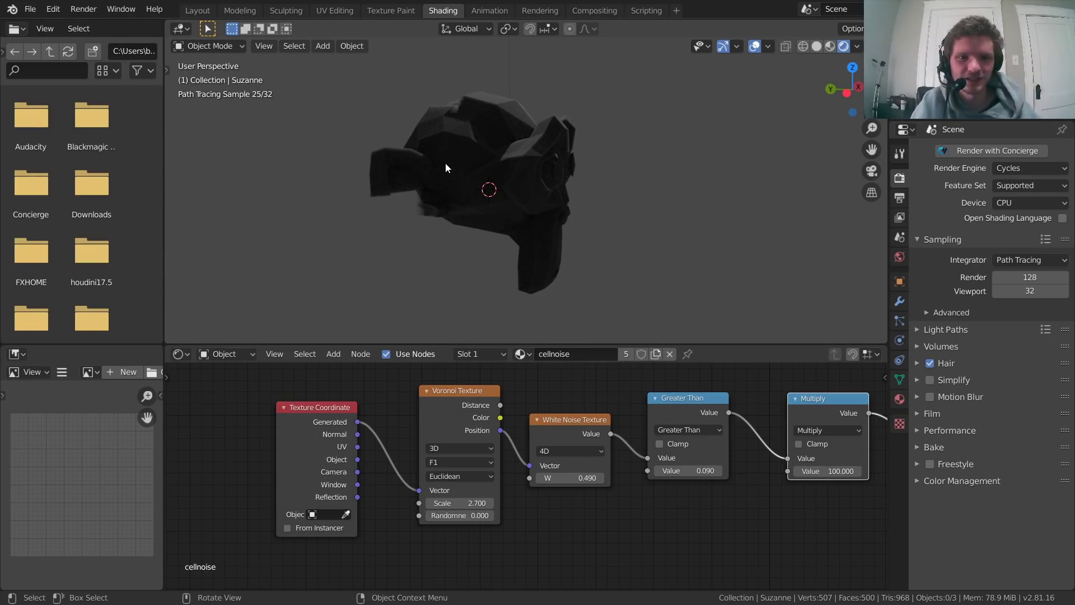
pyautogui.moveTo(468, 164)
pyautogui.mouseDown(button='middle')
pyautogui.moveTo(505, 146)
pyautogui.moveTo(525, 118)
pyautogui.moveTo(391, 181)
pyautogui.moveTo(407, 166)
pyautogui.moveTo(409, 198)
pyautogui.moveTo(448, 224)
pyautogui.mouseUp(button='middle')
pyautogui.moveTo(689, 470); pyautogui.dragTo(773, 470)
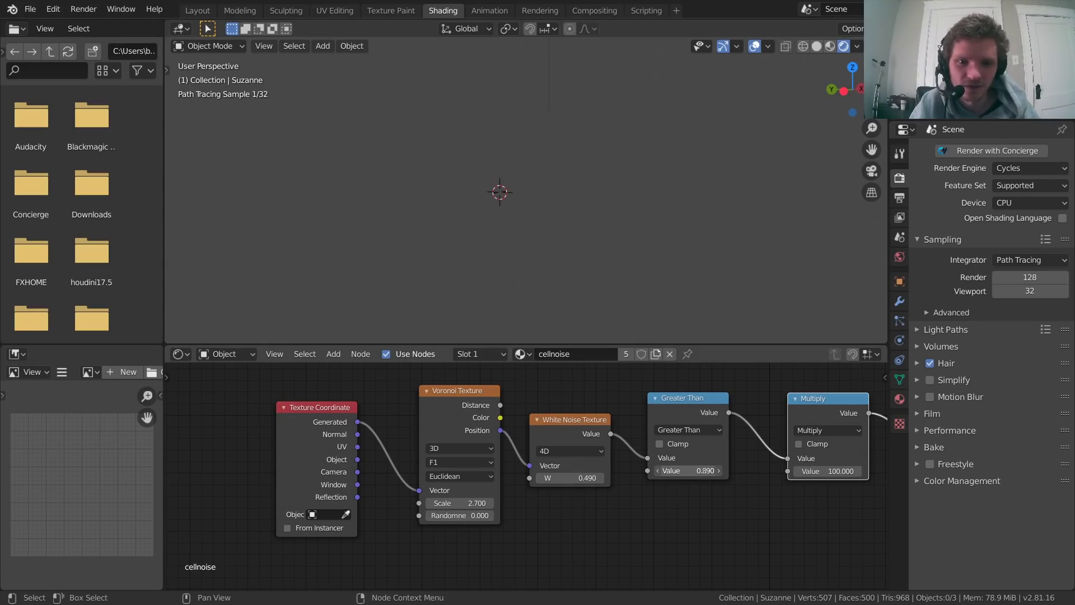
pyautogui.moveTo(492, 224)
pyautogui.mouseDown(button='middle')
pyautogui.moveTo(533, 185)
pyautogui.moveTo(502, 206)
pyautogui.mouseUp(button='middle')
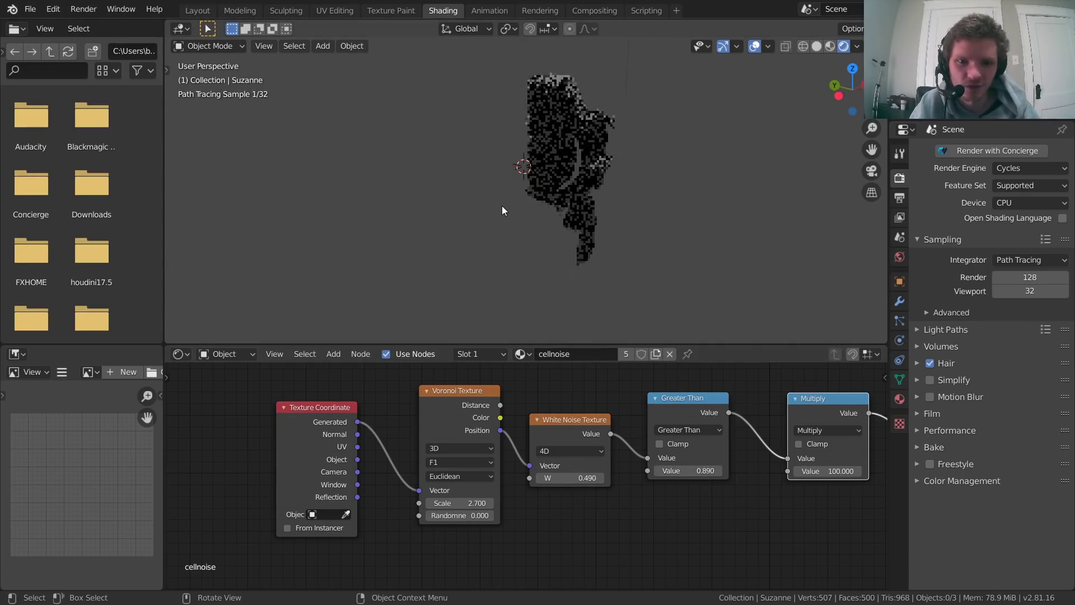
# Set the Voronoi Scale to 8 and lower the Greater Than threshold back down.
pyautogui.click(470, 503)
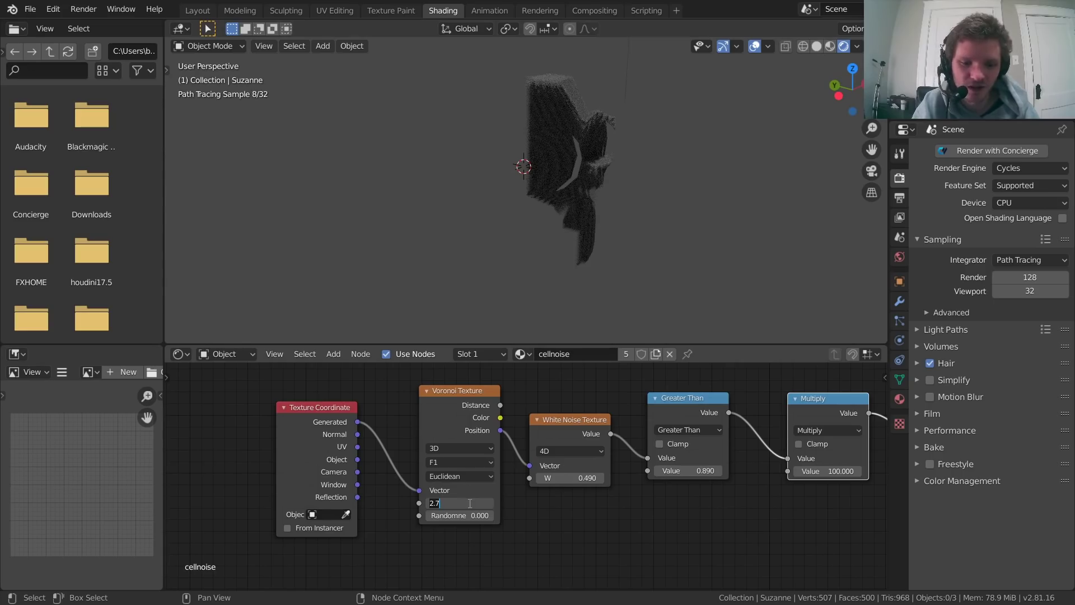
pyautogui.write('8')
pyautogui.press('Return')
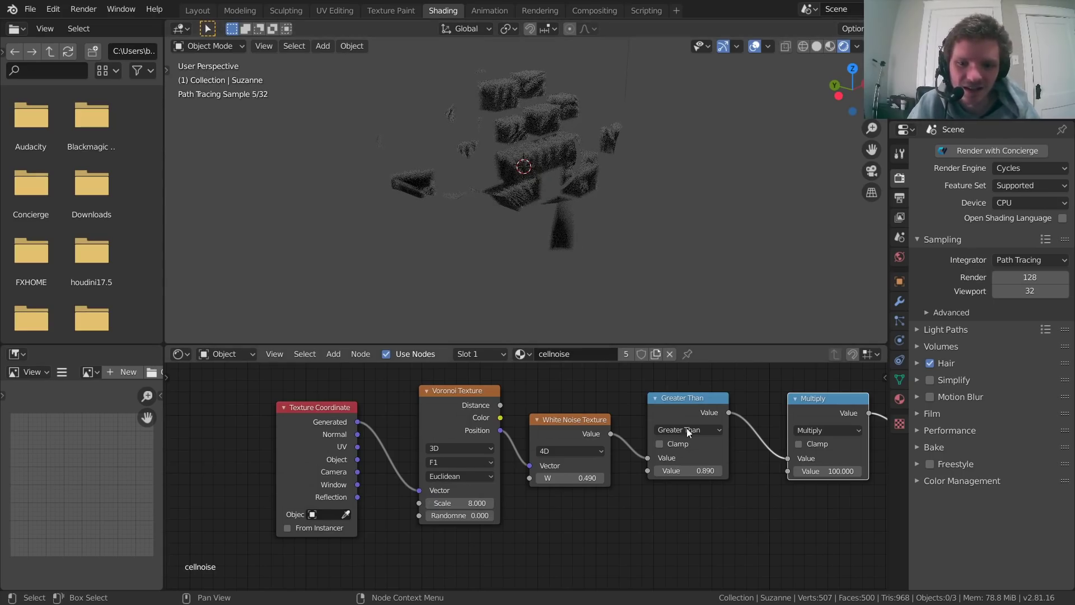
pyautogui.moveTo(689, 470)
pyautogui.mouseDown()
pyautogui.moveTo(656, 471)
pyautogui.moveTo(709, 470)
pyautogui.mouseUp()
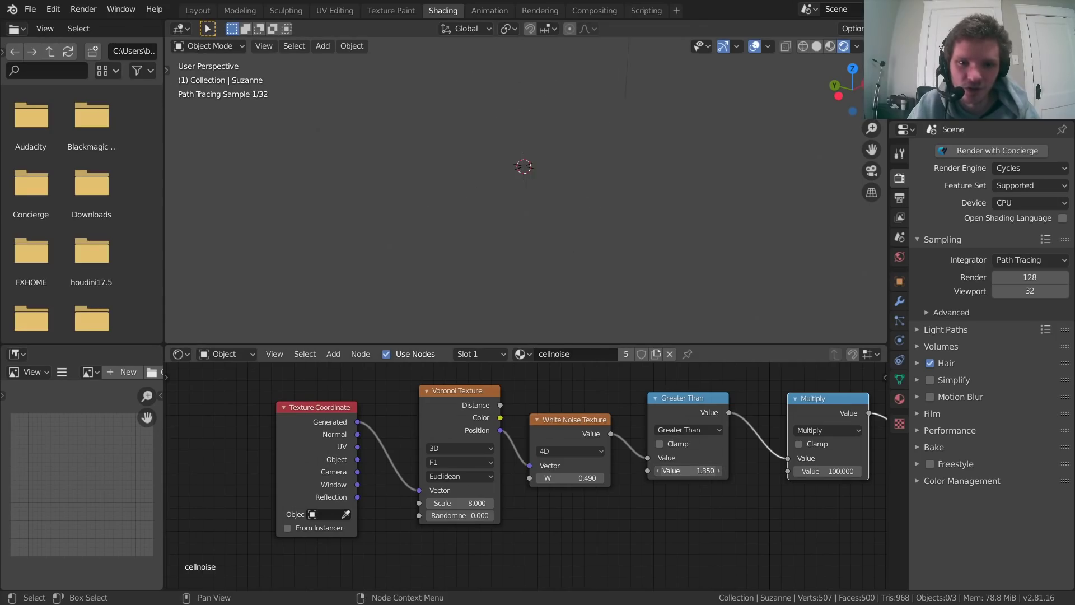
pyautogui.scroll(6, 527, 115)
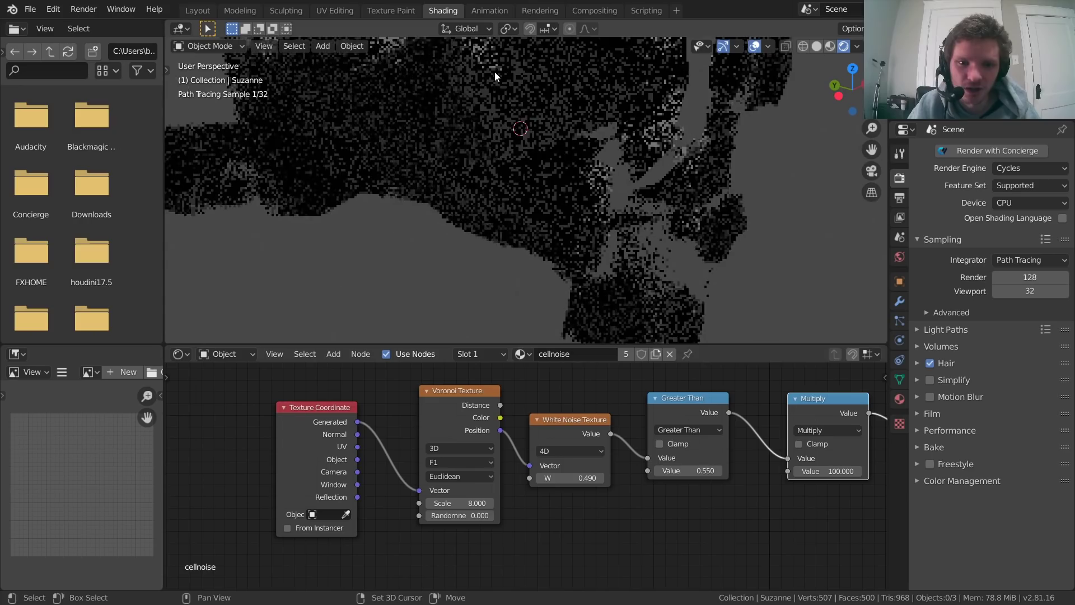
pyautogui.scroll(-4, 494, 106)
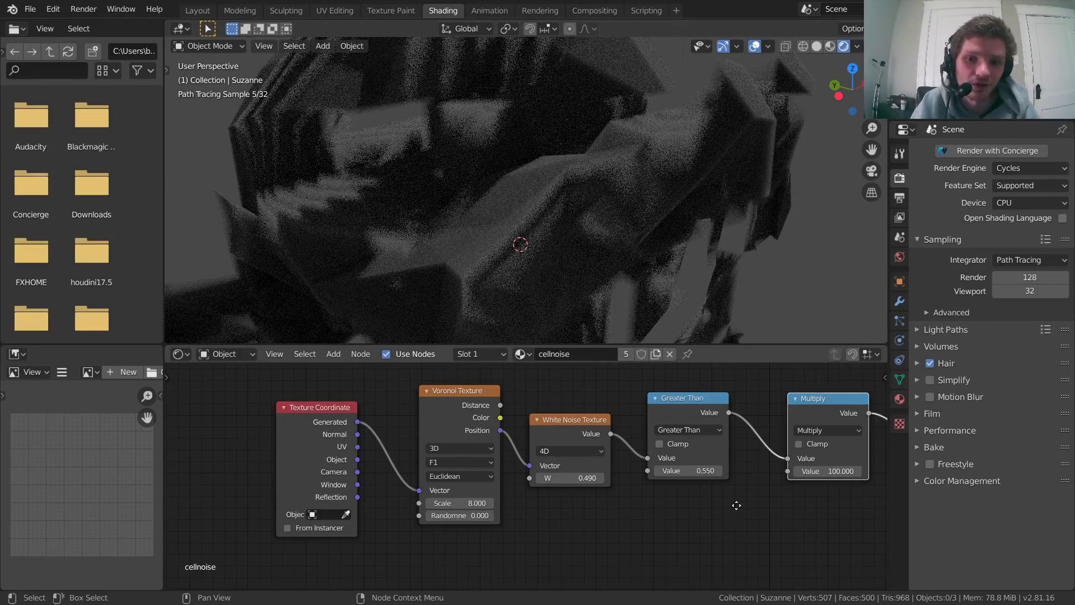
pyautogui.moveTo(734, 502); pyautogui.dragTo(353, 521, button='middle')
# Set the render device to GPU Compute and expand the Volumes settings.
pyautogui.click(1003, 203)
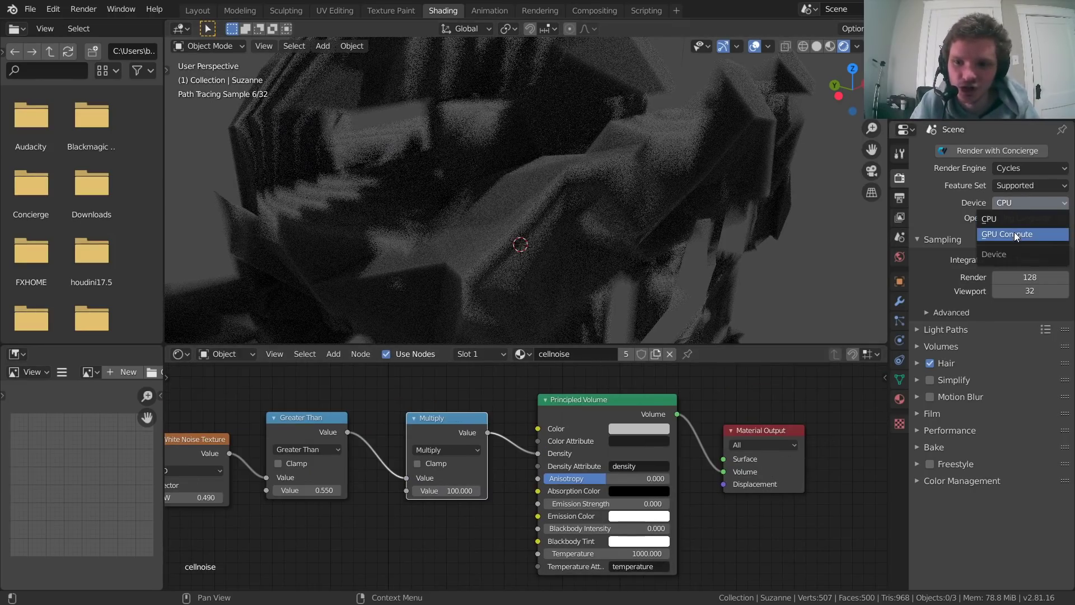
pyautogui.click(1007, 234)
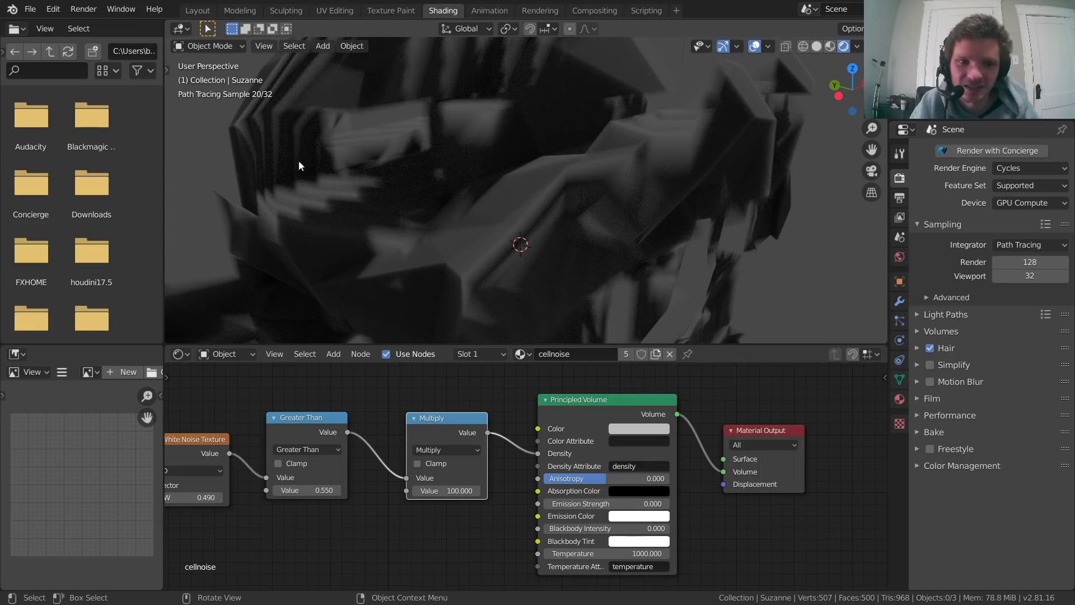
pyautogui.click(949, 332)
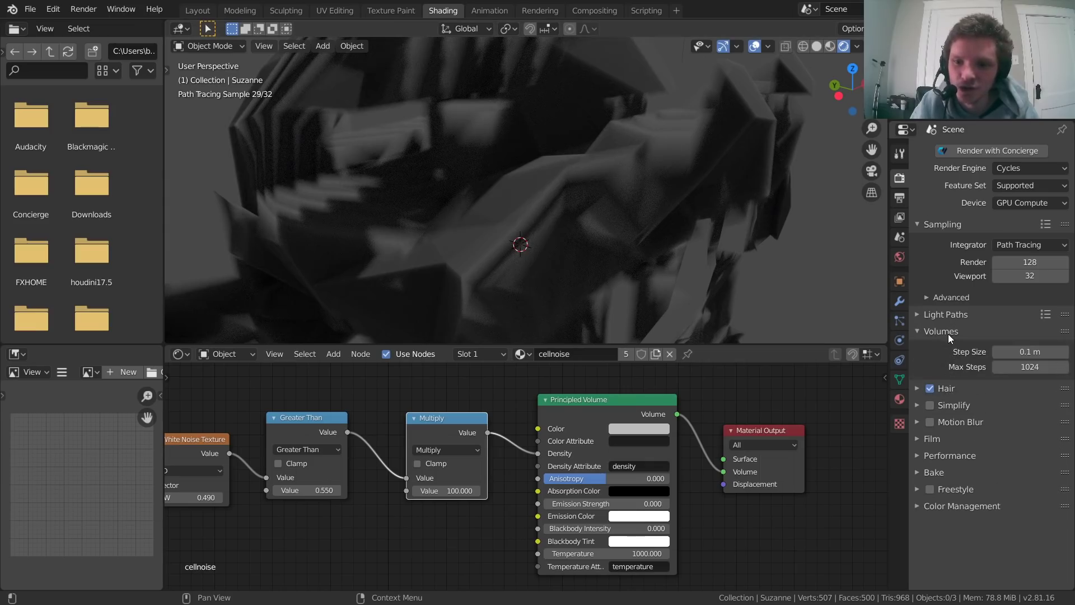
# Halve the volume Step Size twice with /2, reaching 0.025 m.
pyautogui.click(1024, 351)
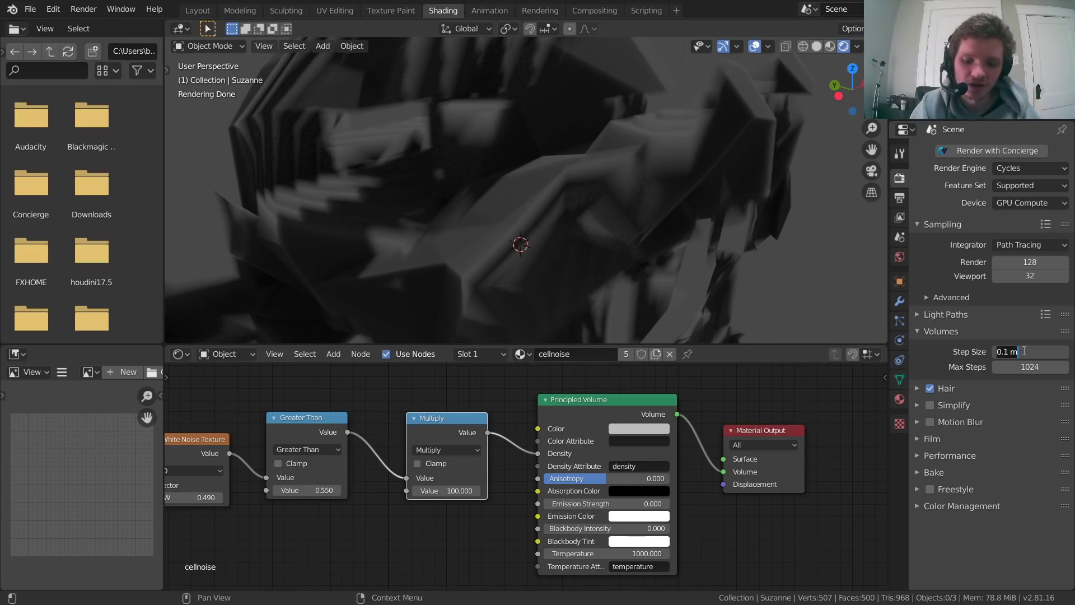
pyautogui.click(1023, 351)
pyautogui.write('/2')
pyautogui.press('Return')
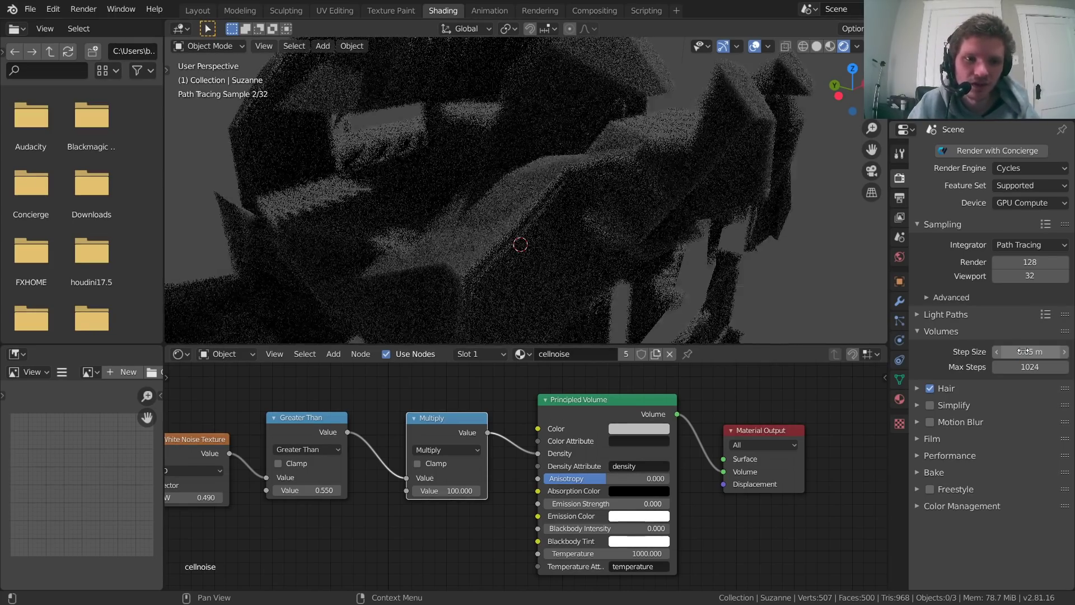
pyautogui.click(1031, 352)
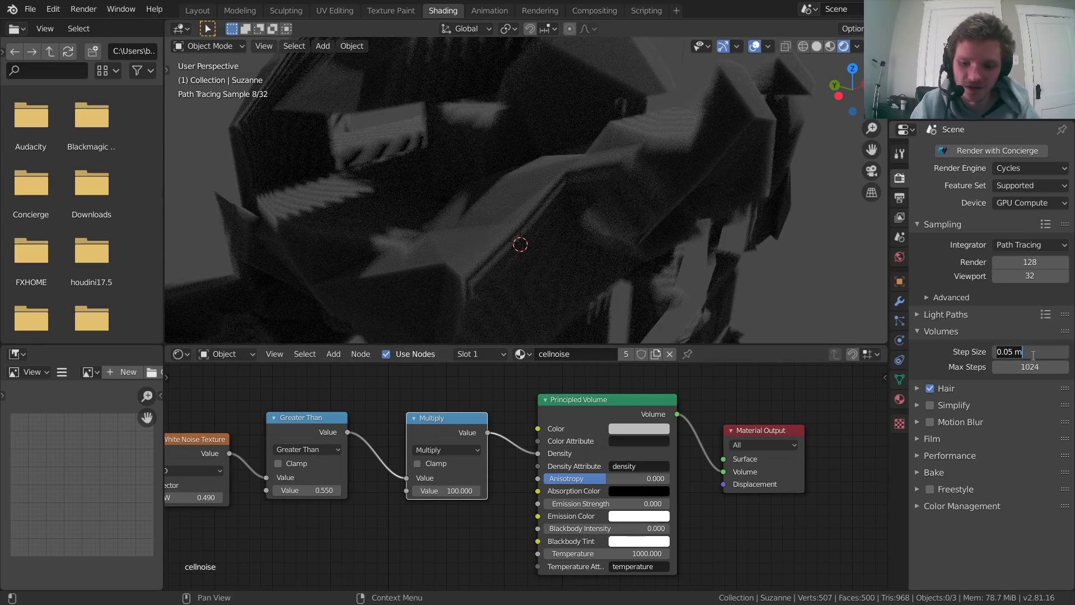
pyautogui.click(1033, 355)
pyautogui.write('/2')
pyautogui.press('Return')
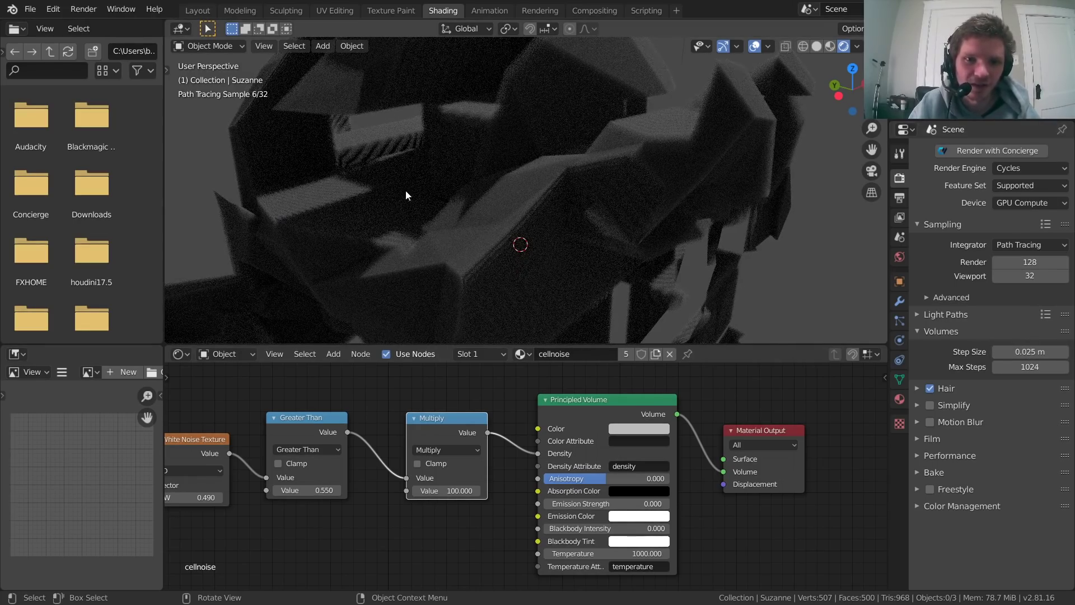
pyautogui.scroll(-8, 499, 161)
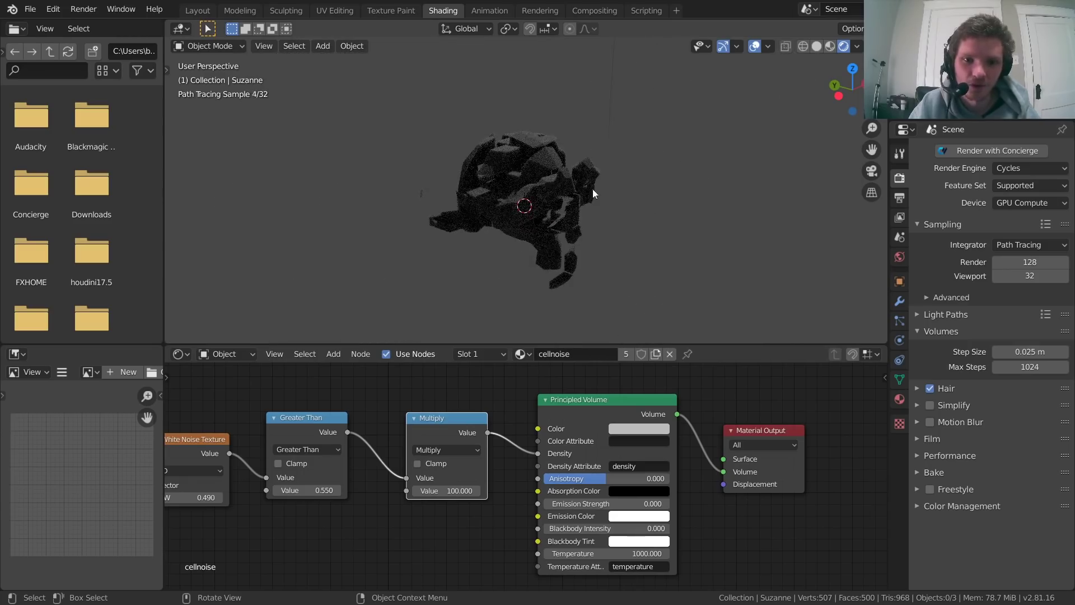
pyautogui.moveTo(637, 219); pyautogui.dragTo(636, 196, button='middle')
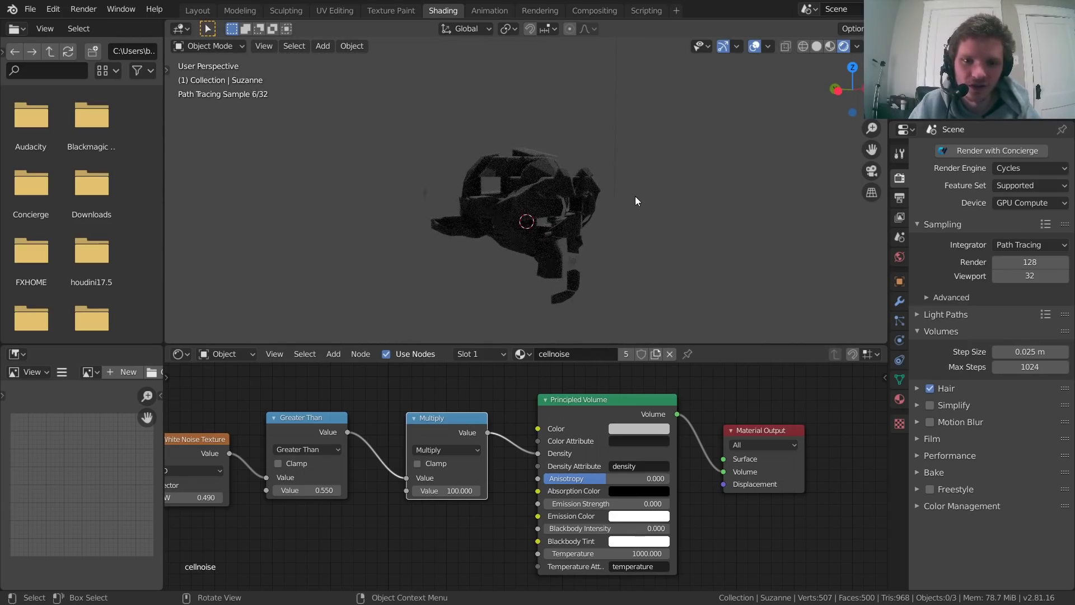